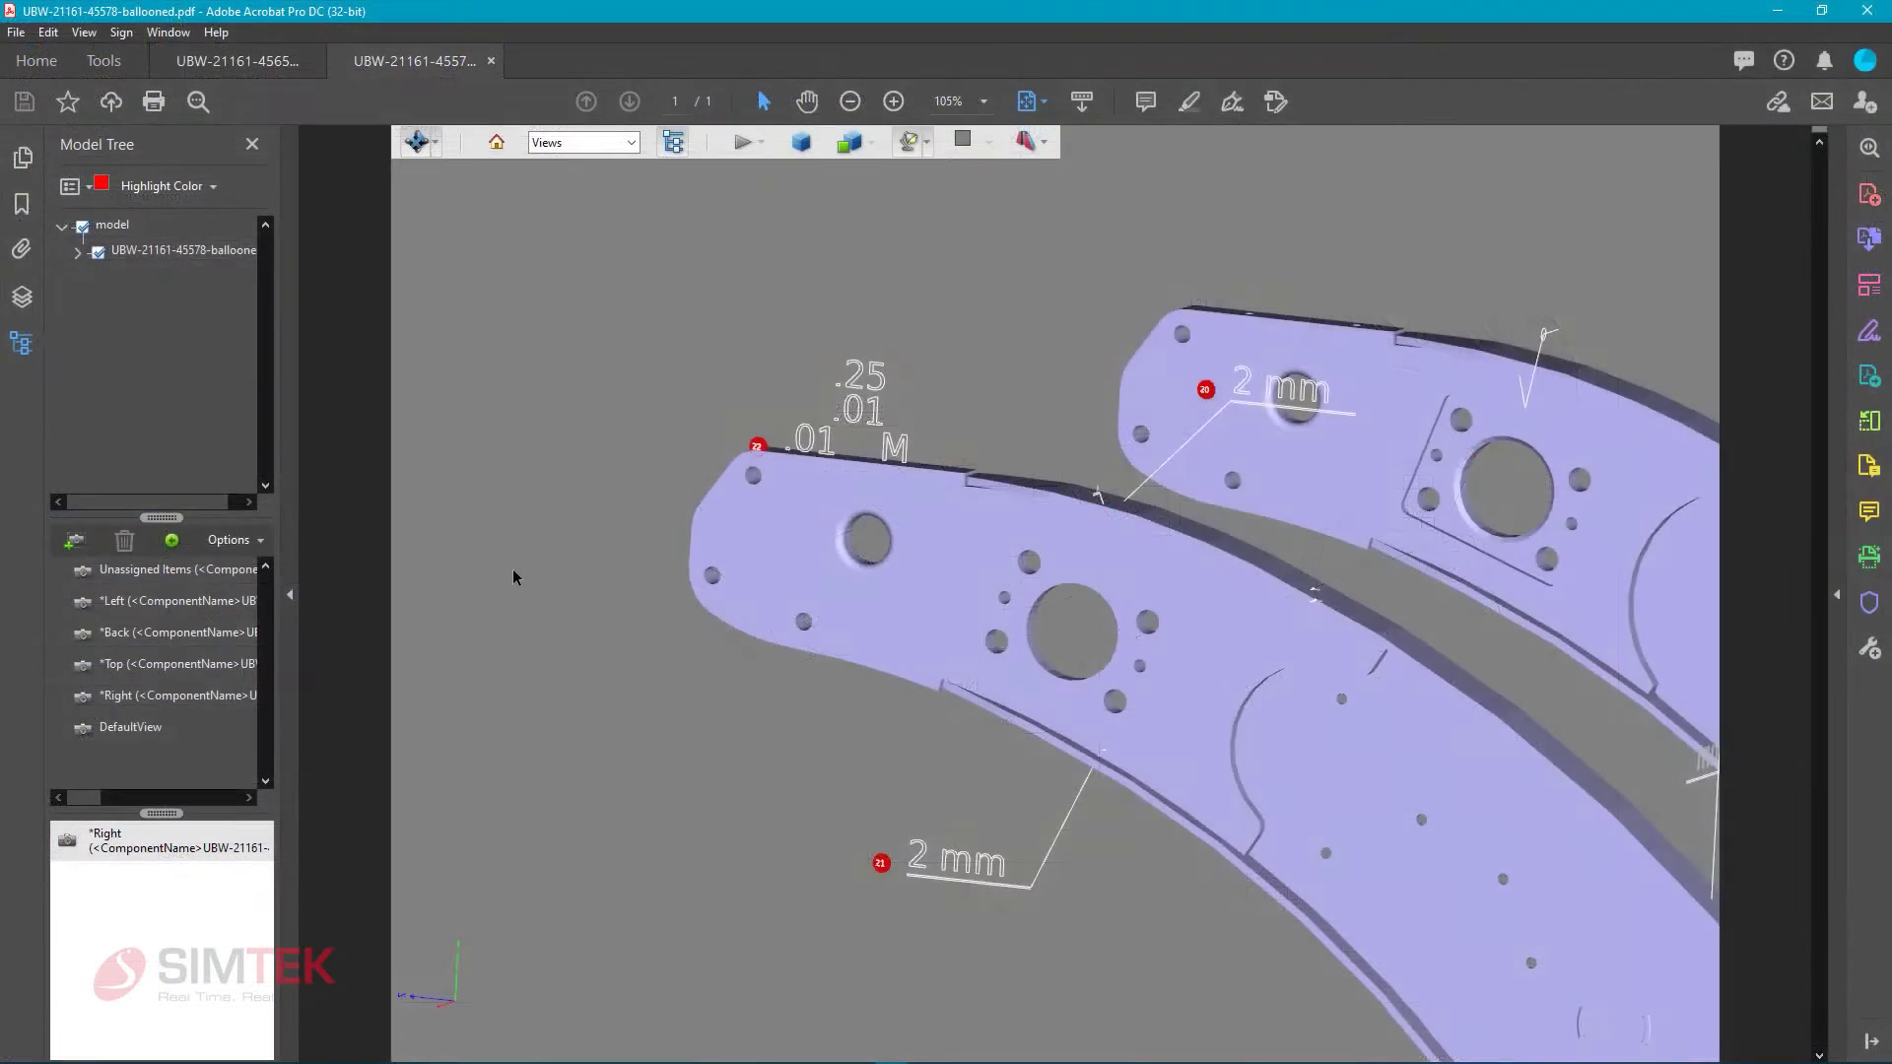
# Step: Rotate the ballooned 3D model in the Acrobat 3D PDF to view another side
pyautogui.moveTo(553, 574)
pyautogui.mouseDown()
pyautogui.moveTo(775, 607)
pyautogui.moveTo(522, 585)
pyautogui.mouseUp()
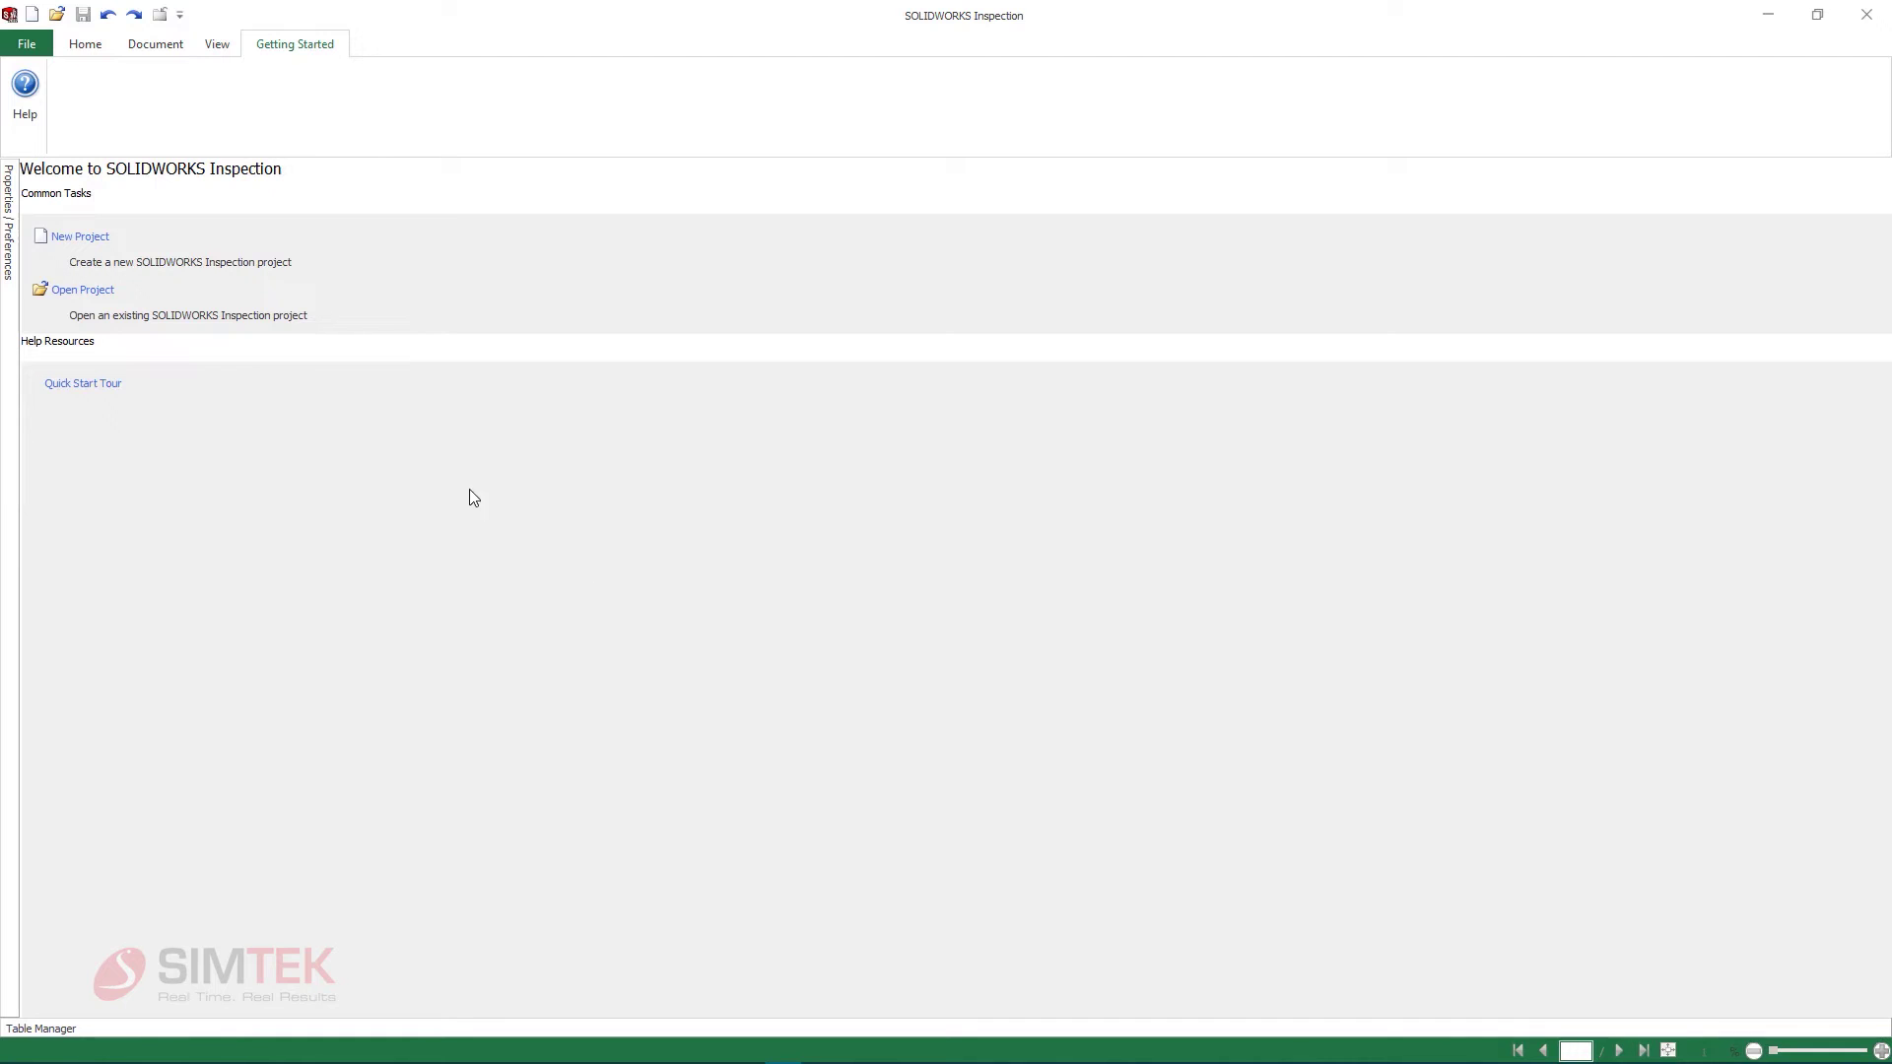
# Step: Start a new project from the AS9102 (Metric)_New Balloon Standard template
pyautogui.click(108, 243)
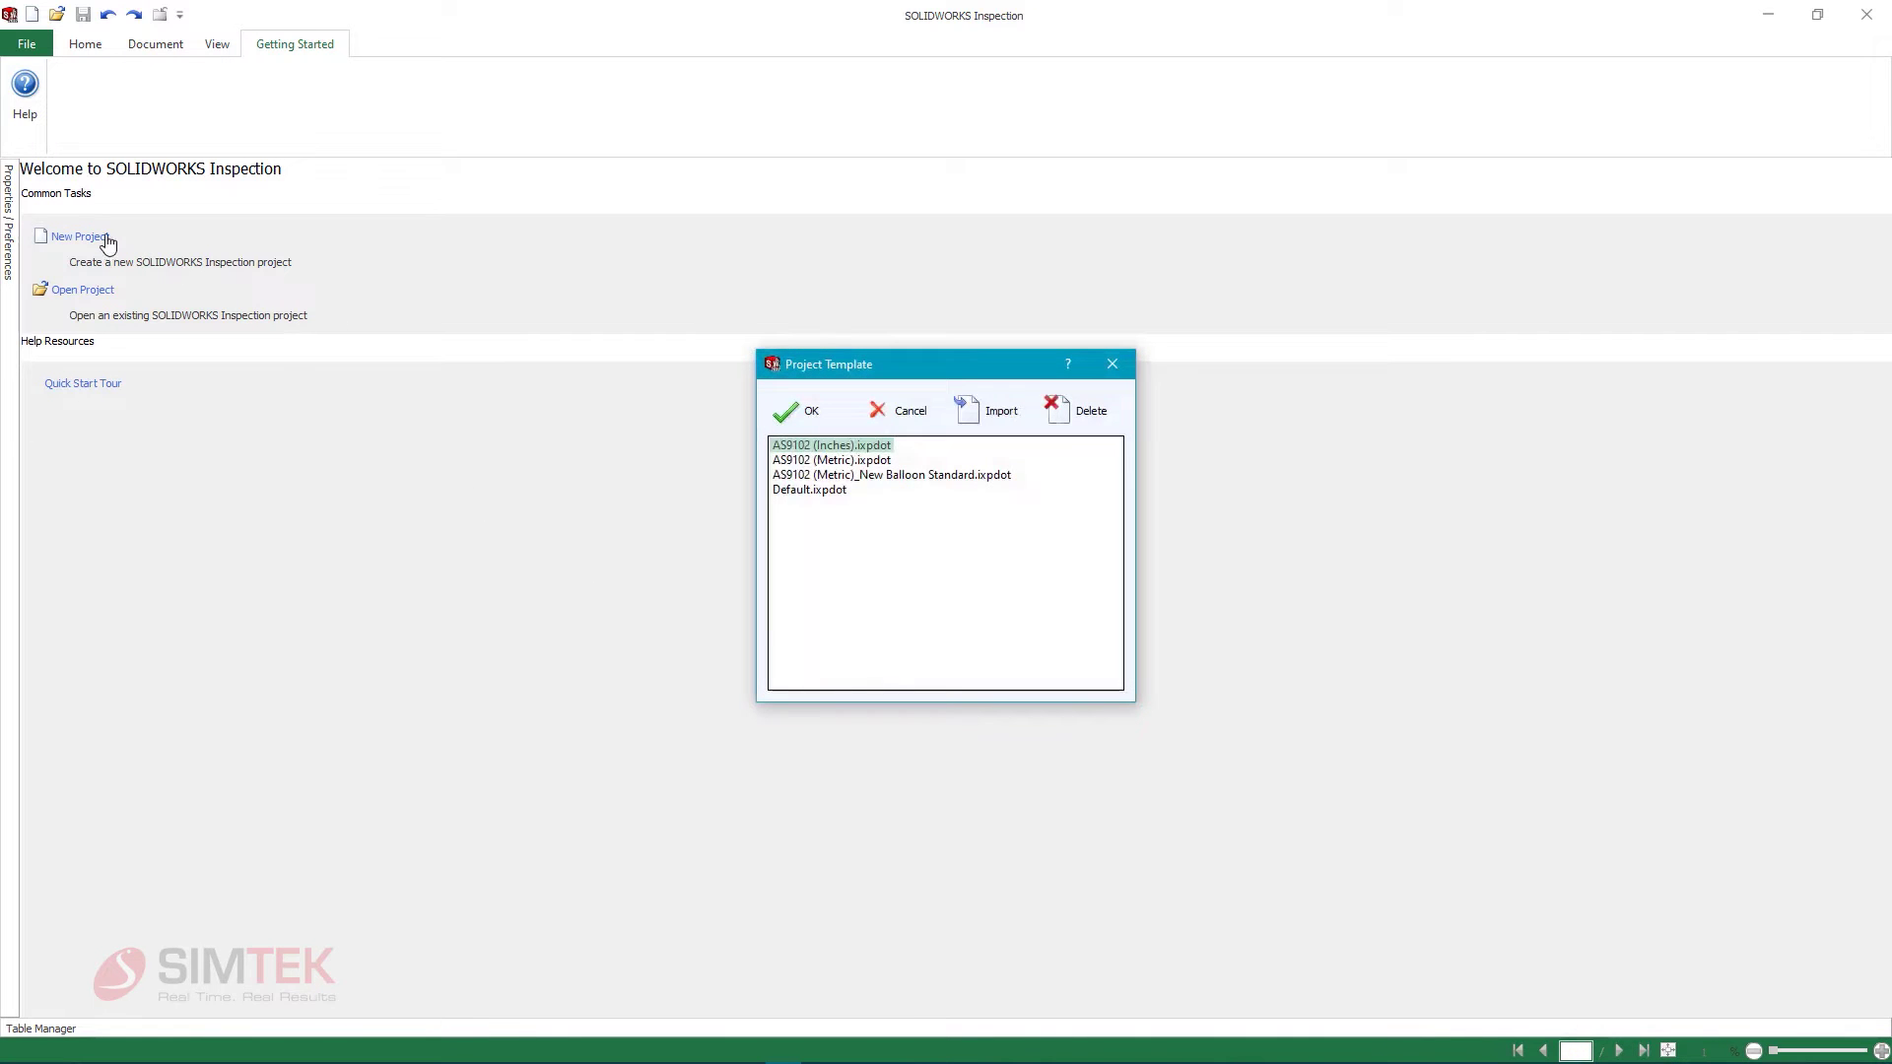
pyautogui.click(901, 477)
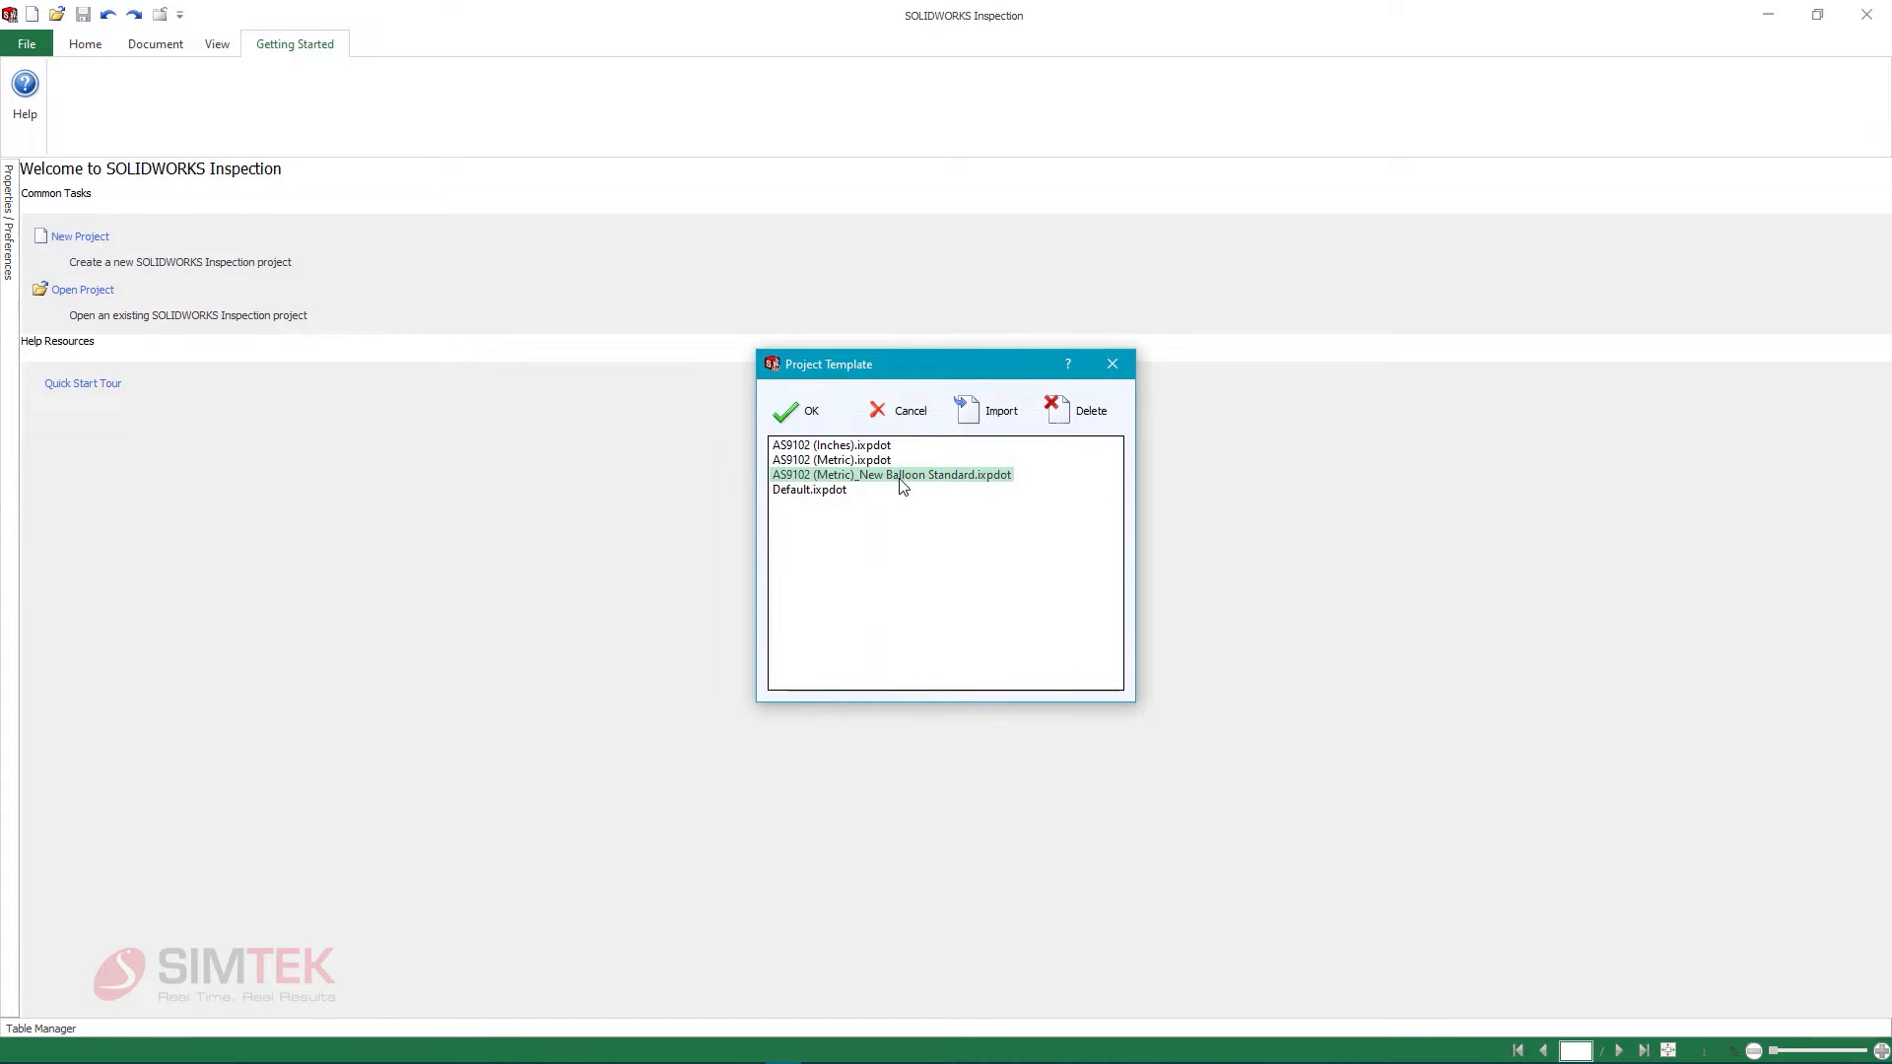
pyautogui.click(825, 431)
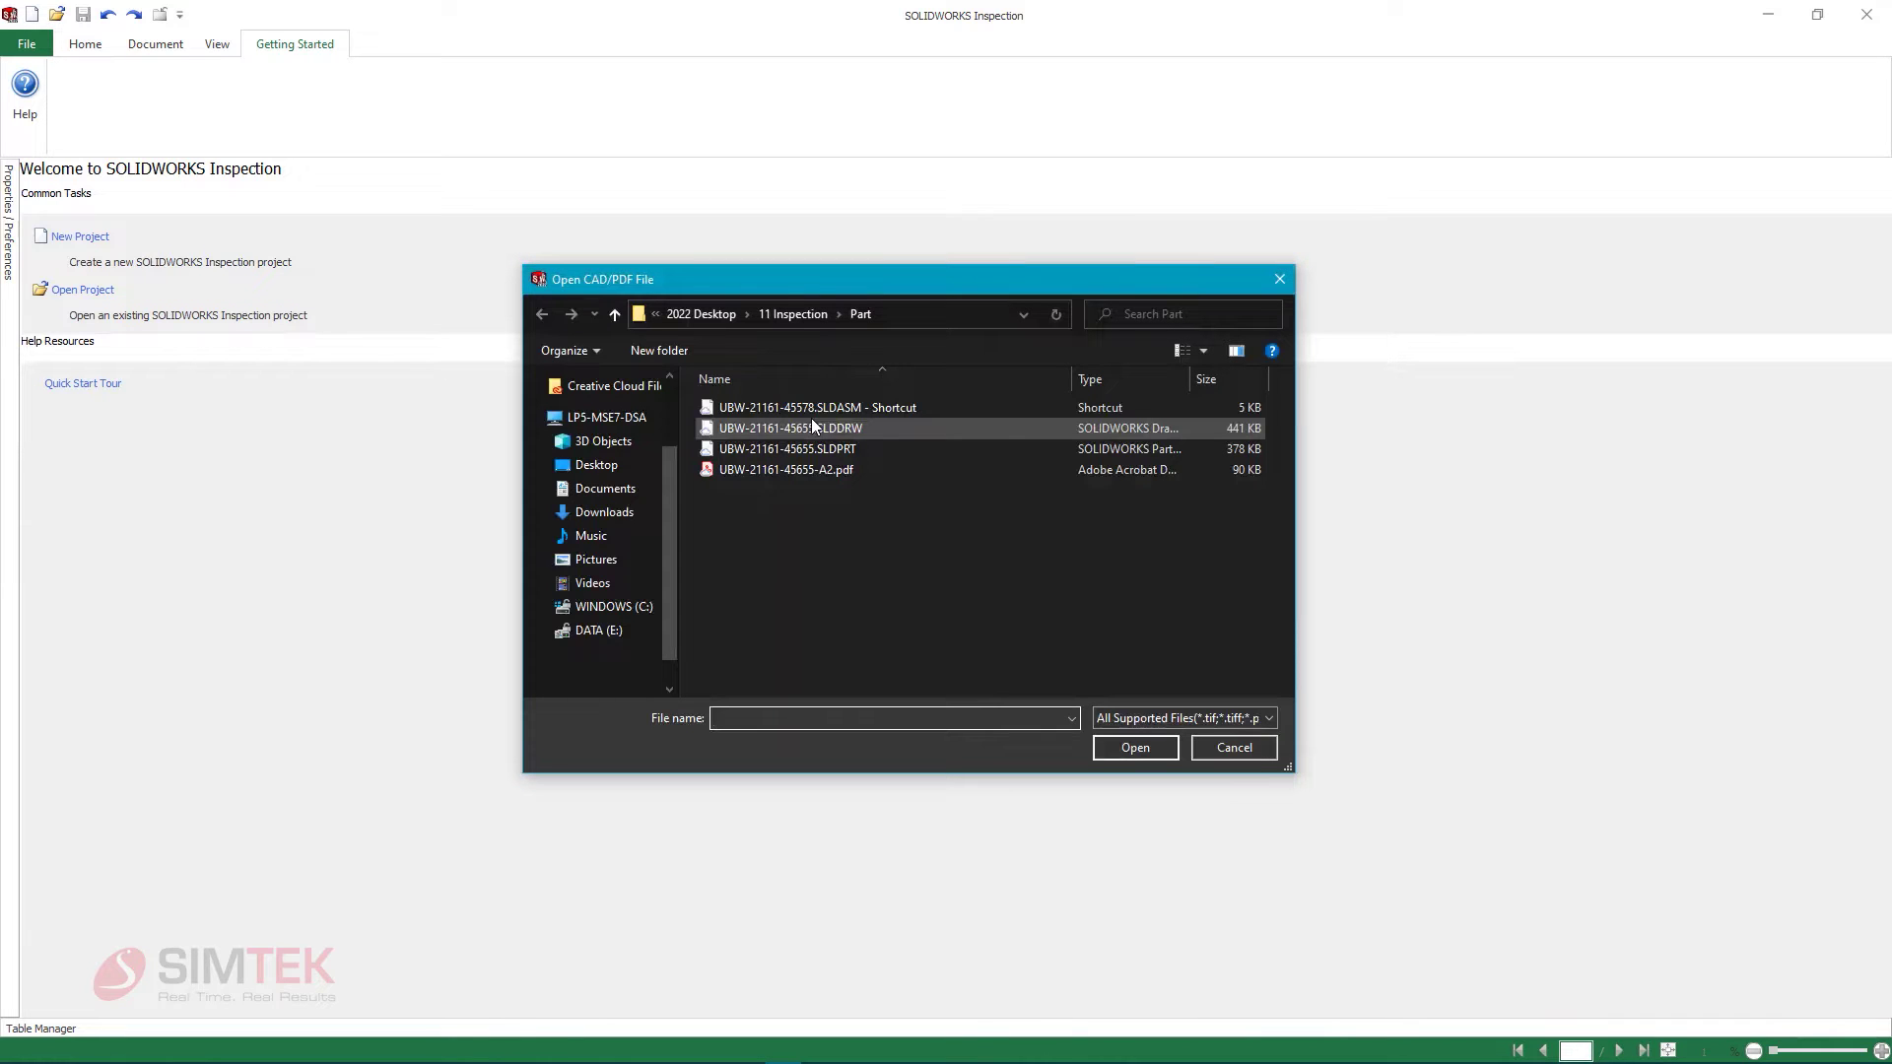
# Step: Filter to SOLIDWORKS Files and open drawing UBW-21161-45655.SLDDRW into the project
pyautogui.click(1136, 720)
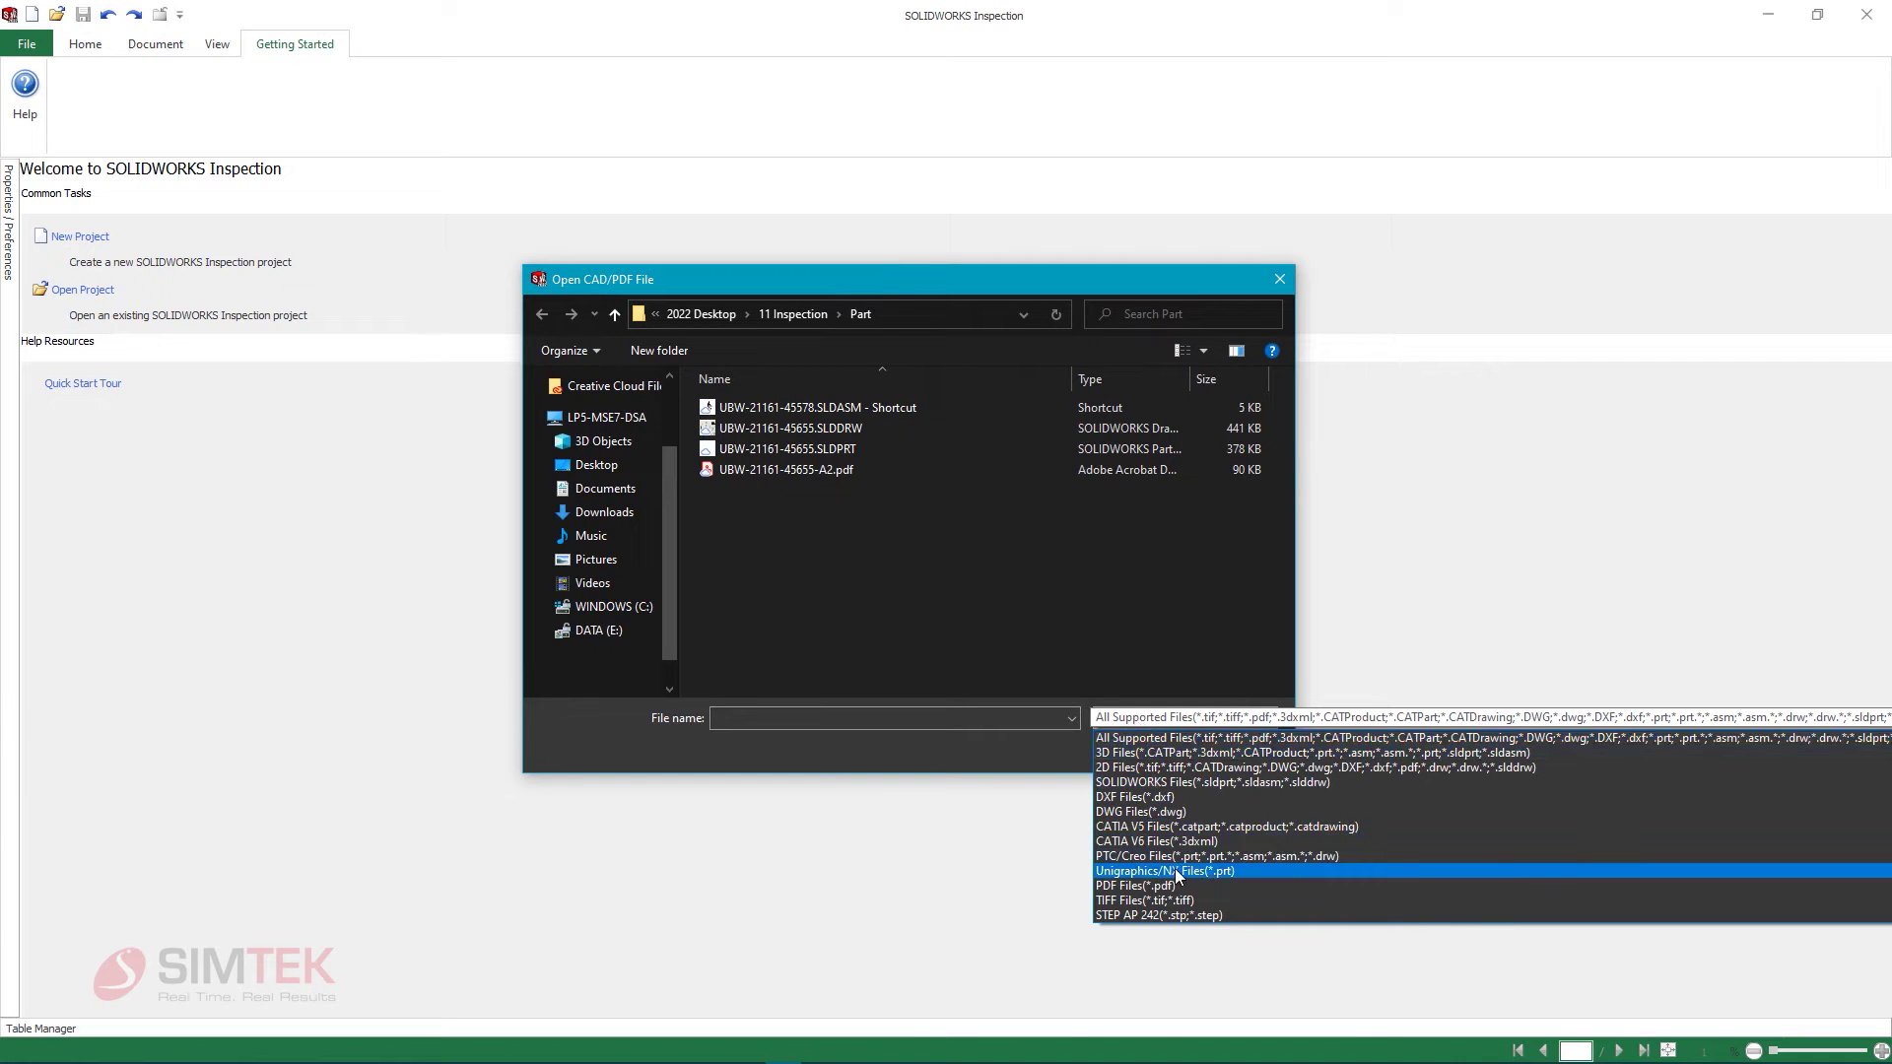
pyautogui.click(1180, 784)
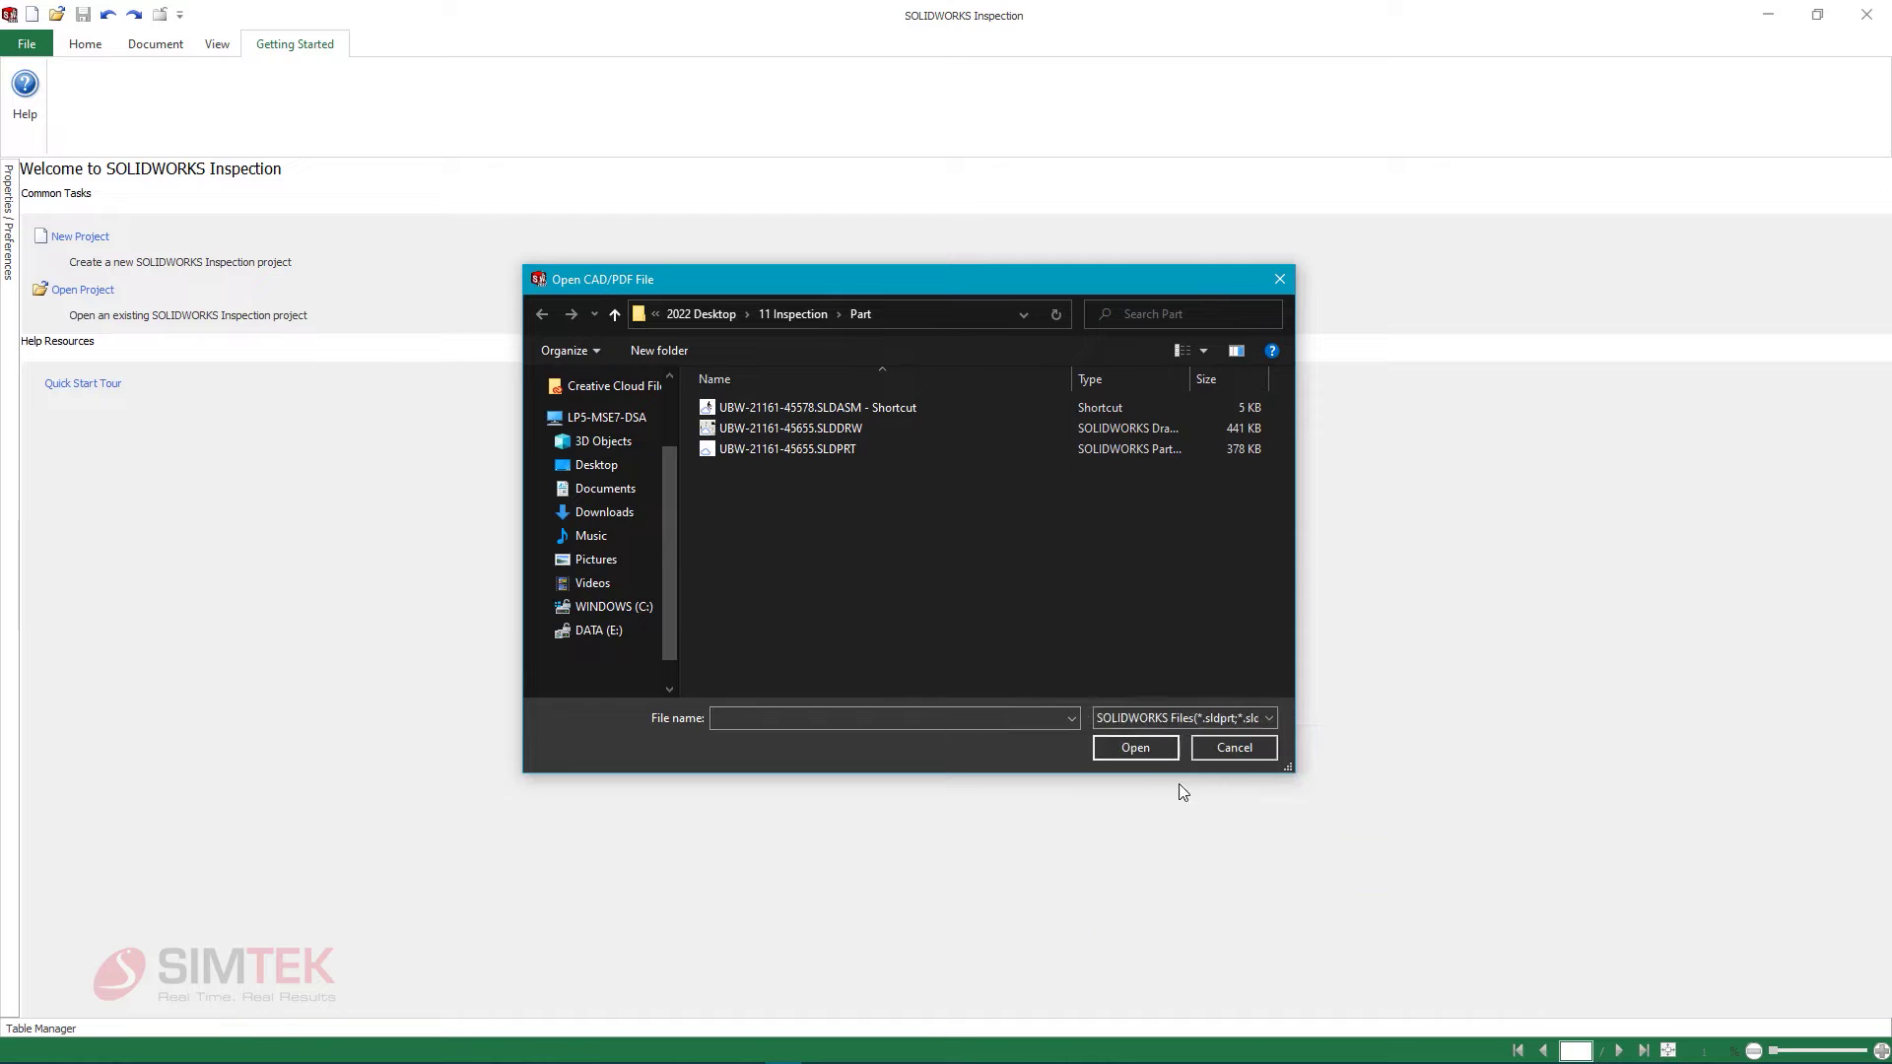
pyautogui.click(789, 428)
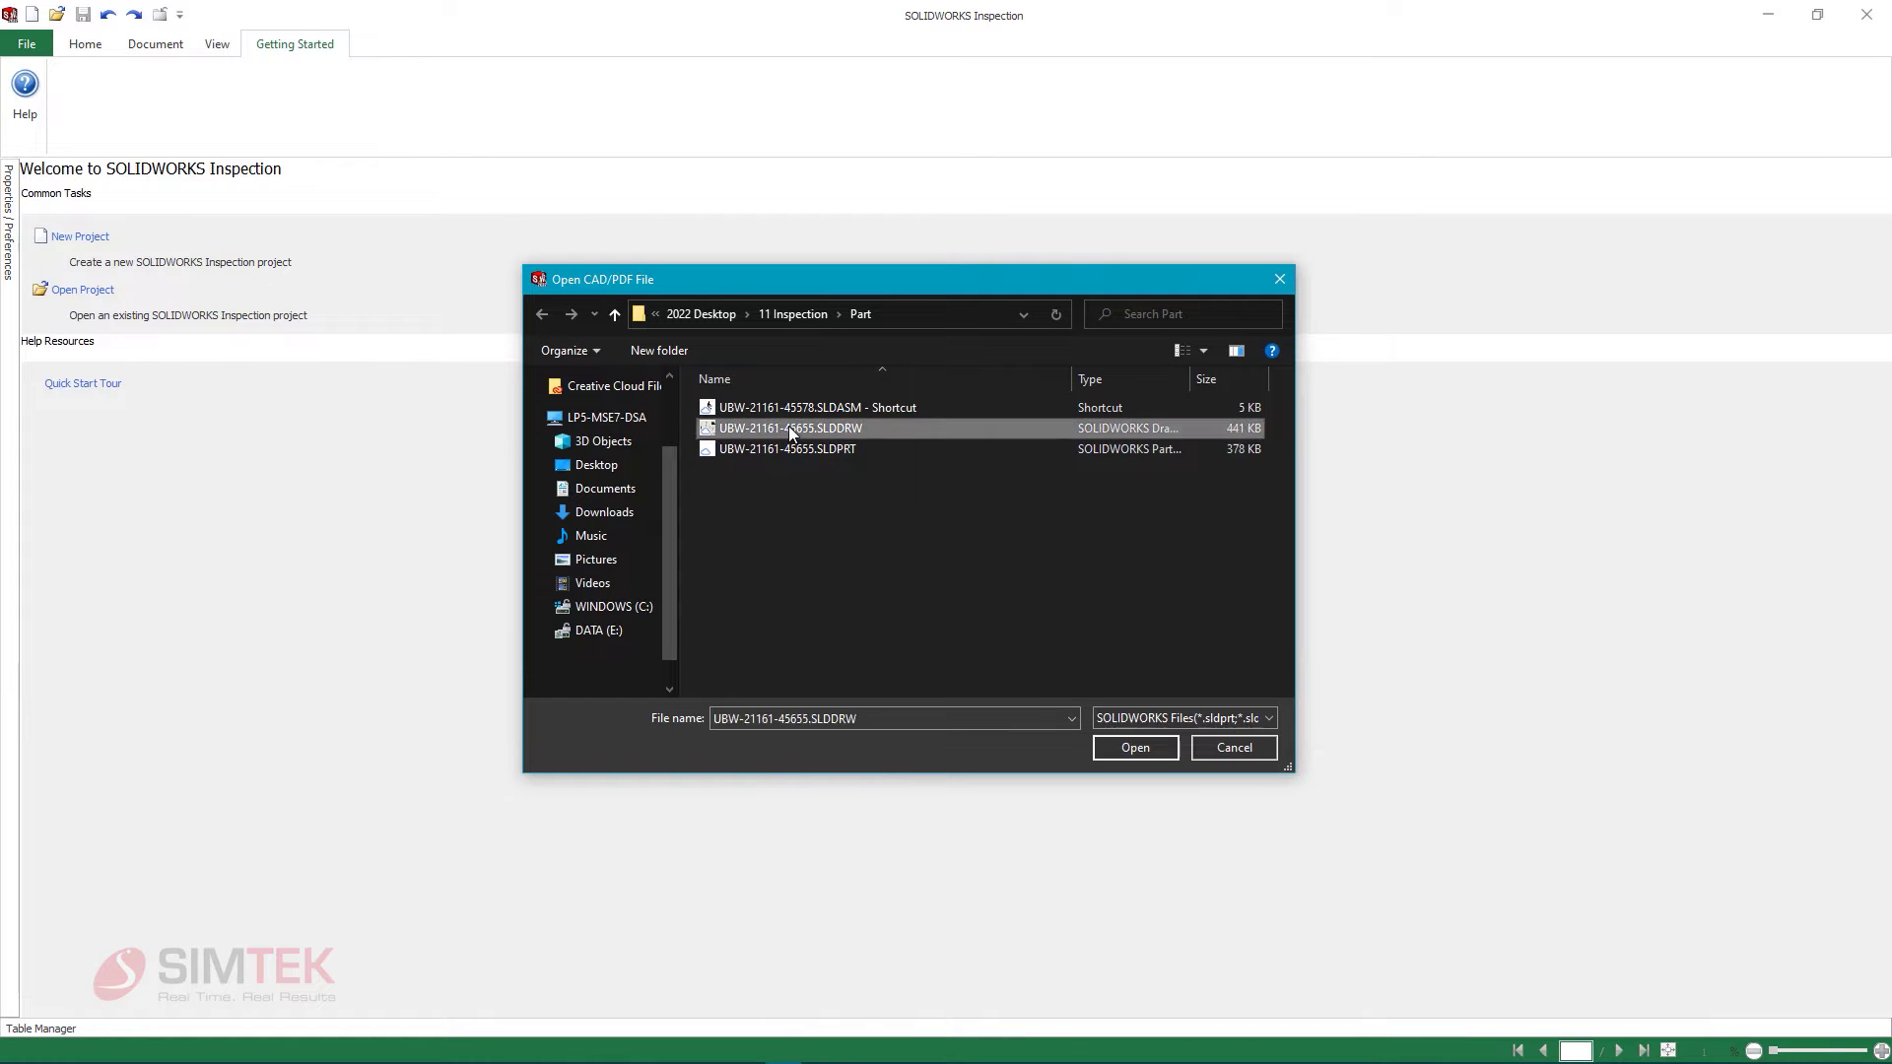
pyautogui.click(1141, 759)
pyautogui.rightClick(1104, 727)
pyautogui.click(1153, 841)
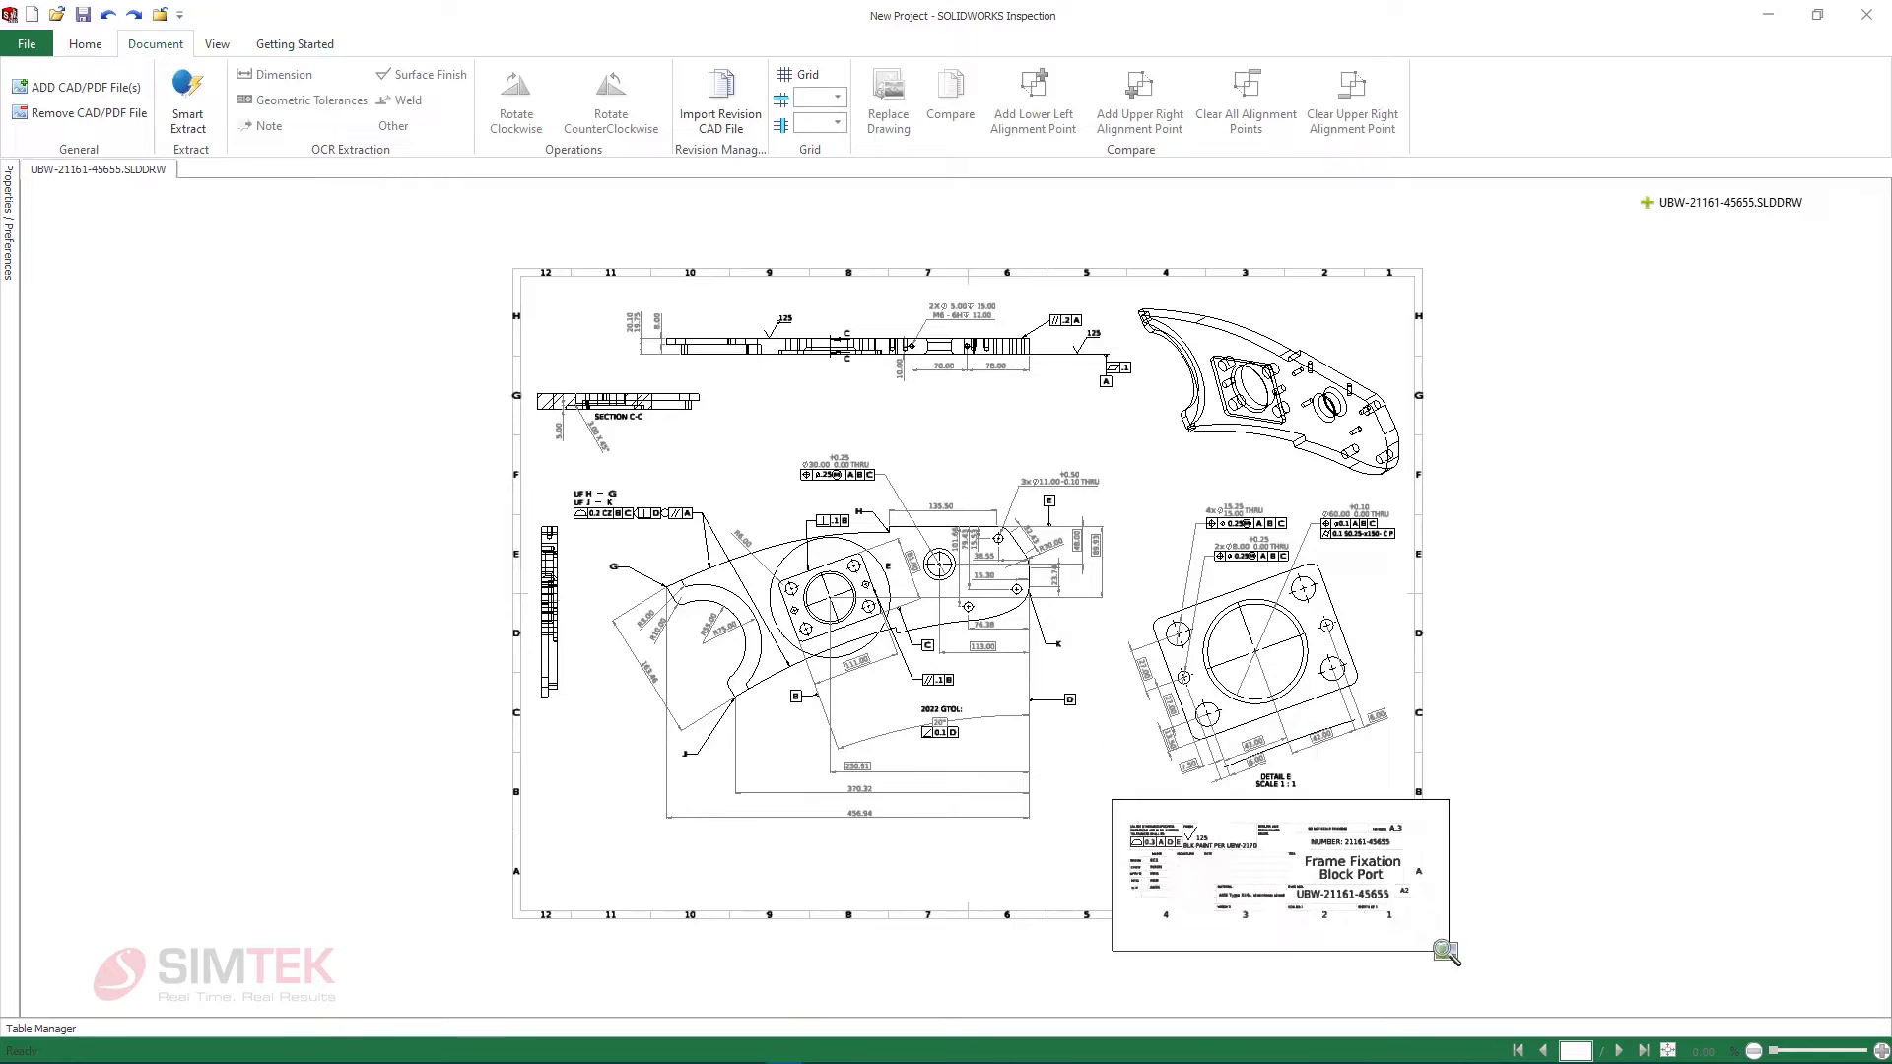
pyautogui.moveTo(1446, 952); pyautogui.dragTo(1449, 953)
pyautogui.click(9, 221)
pyautogui.click(332, 172)
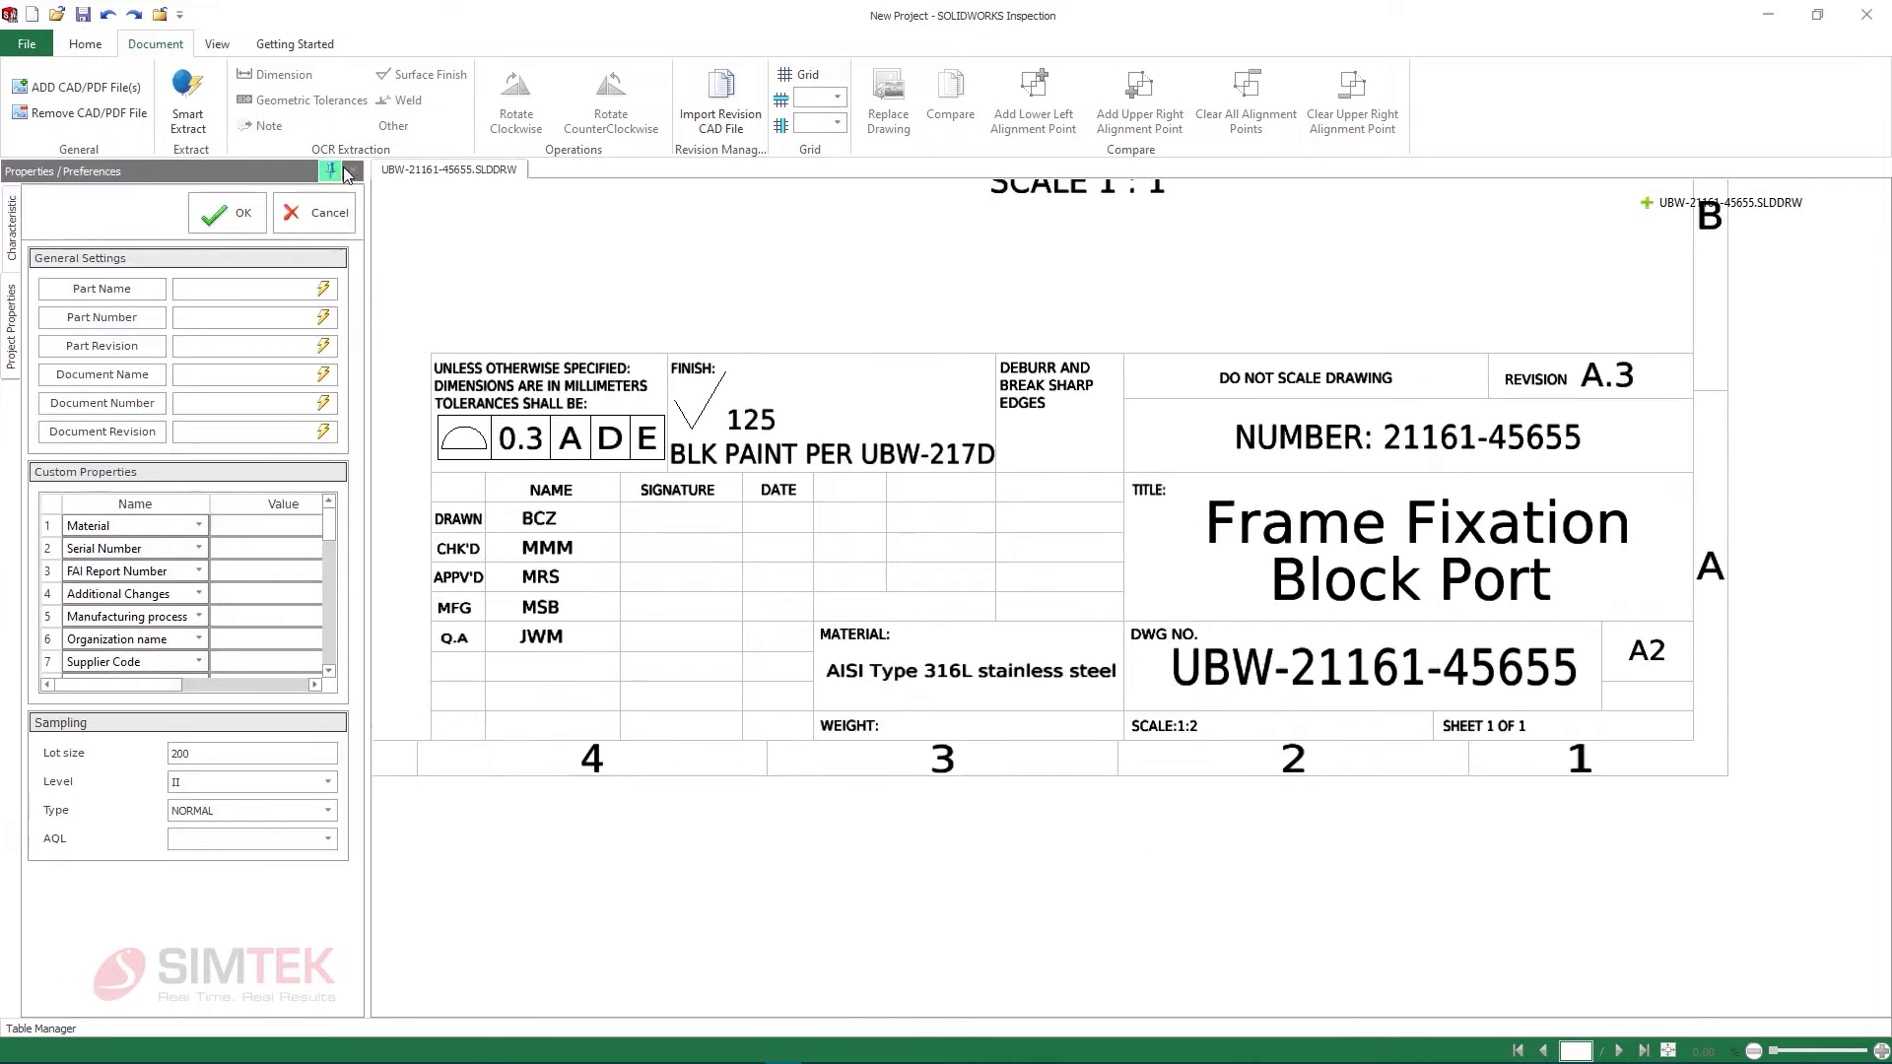
pyautogui.moveTo(1193, 498); pyautogui.dragTo(1641, 606)
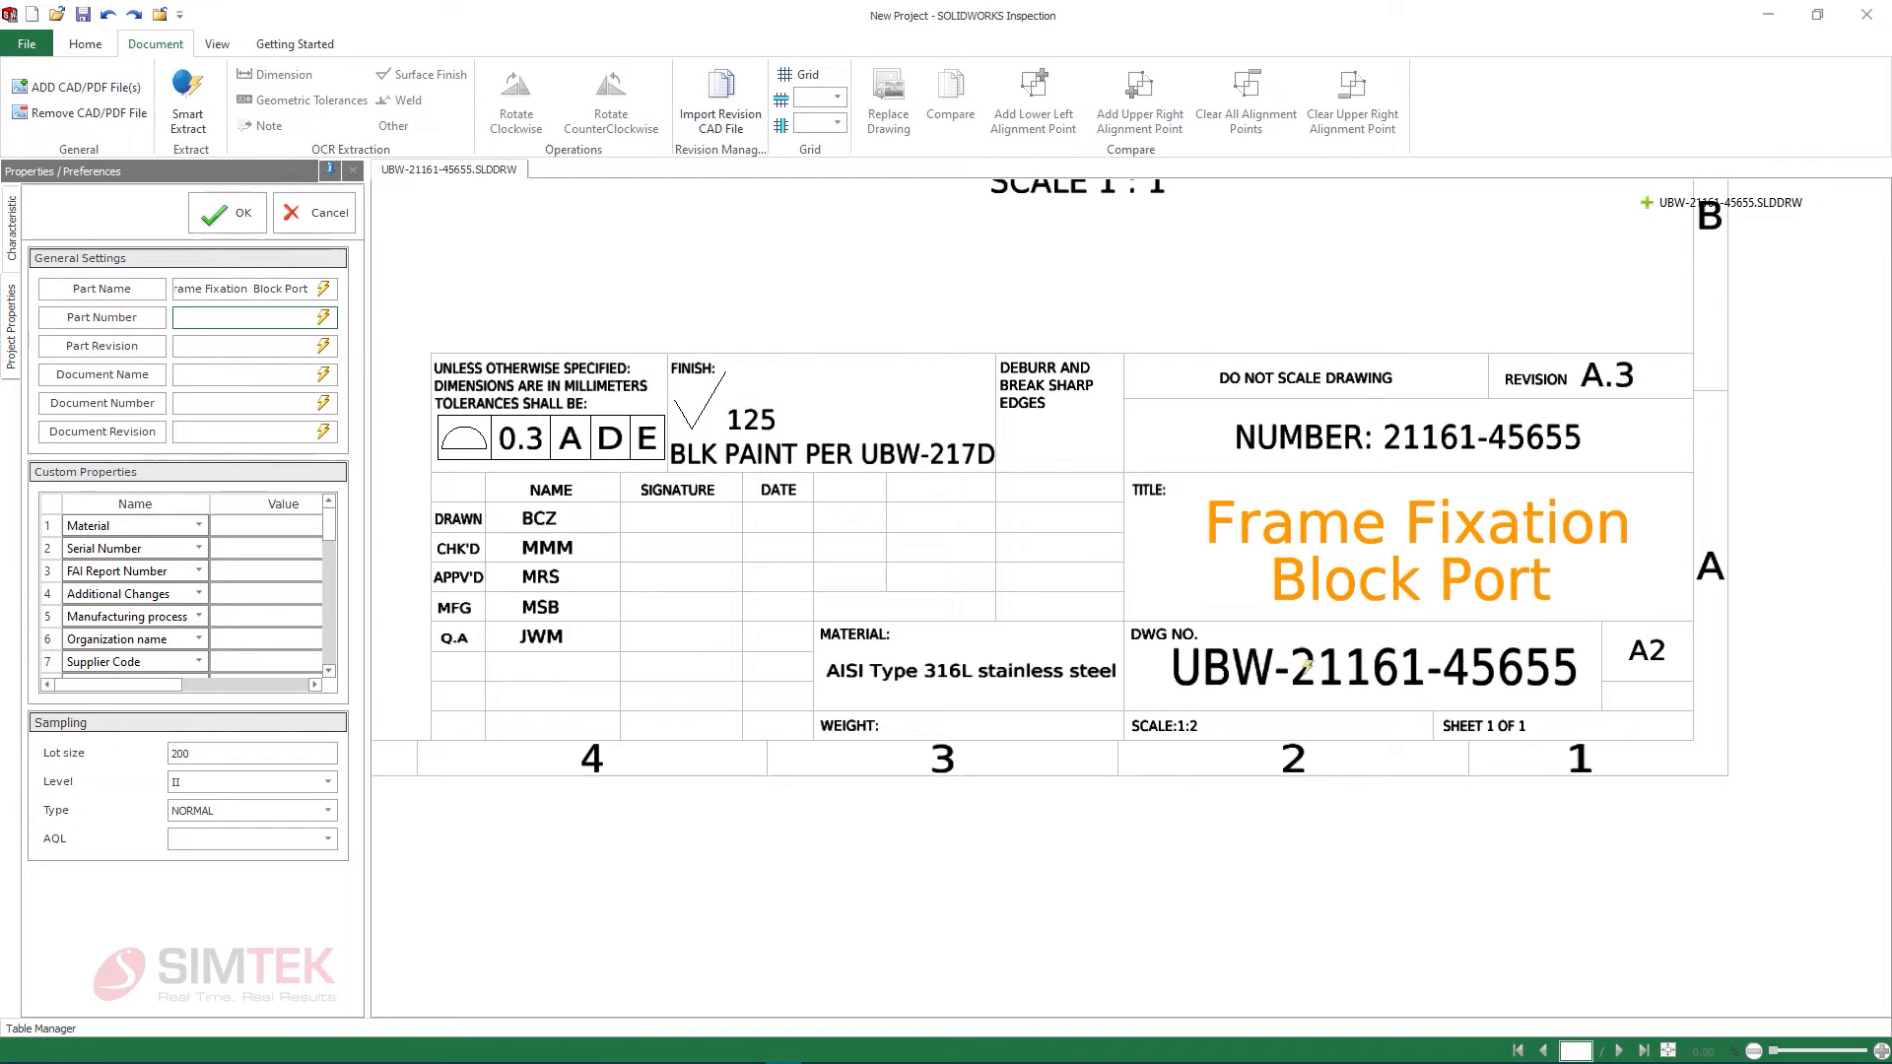
pyautogui.click(1305, 667)
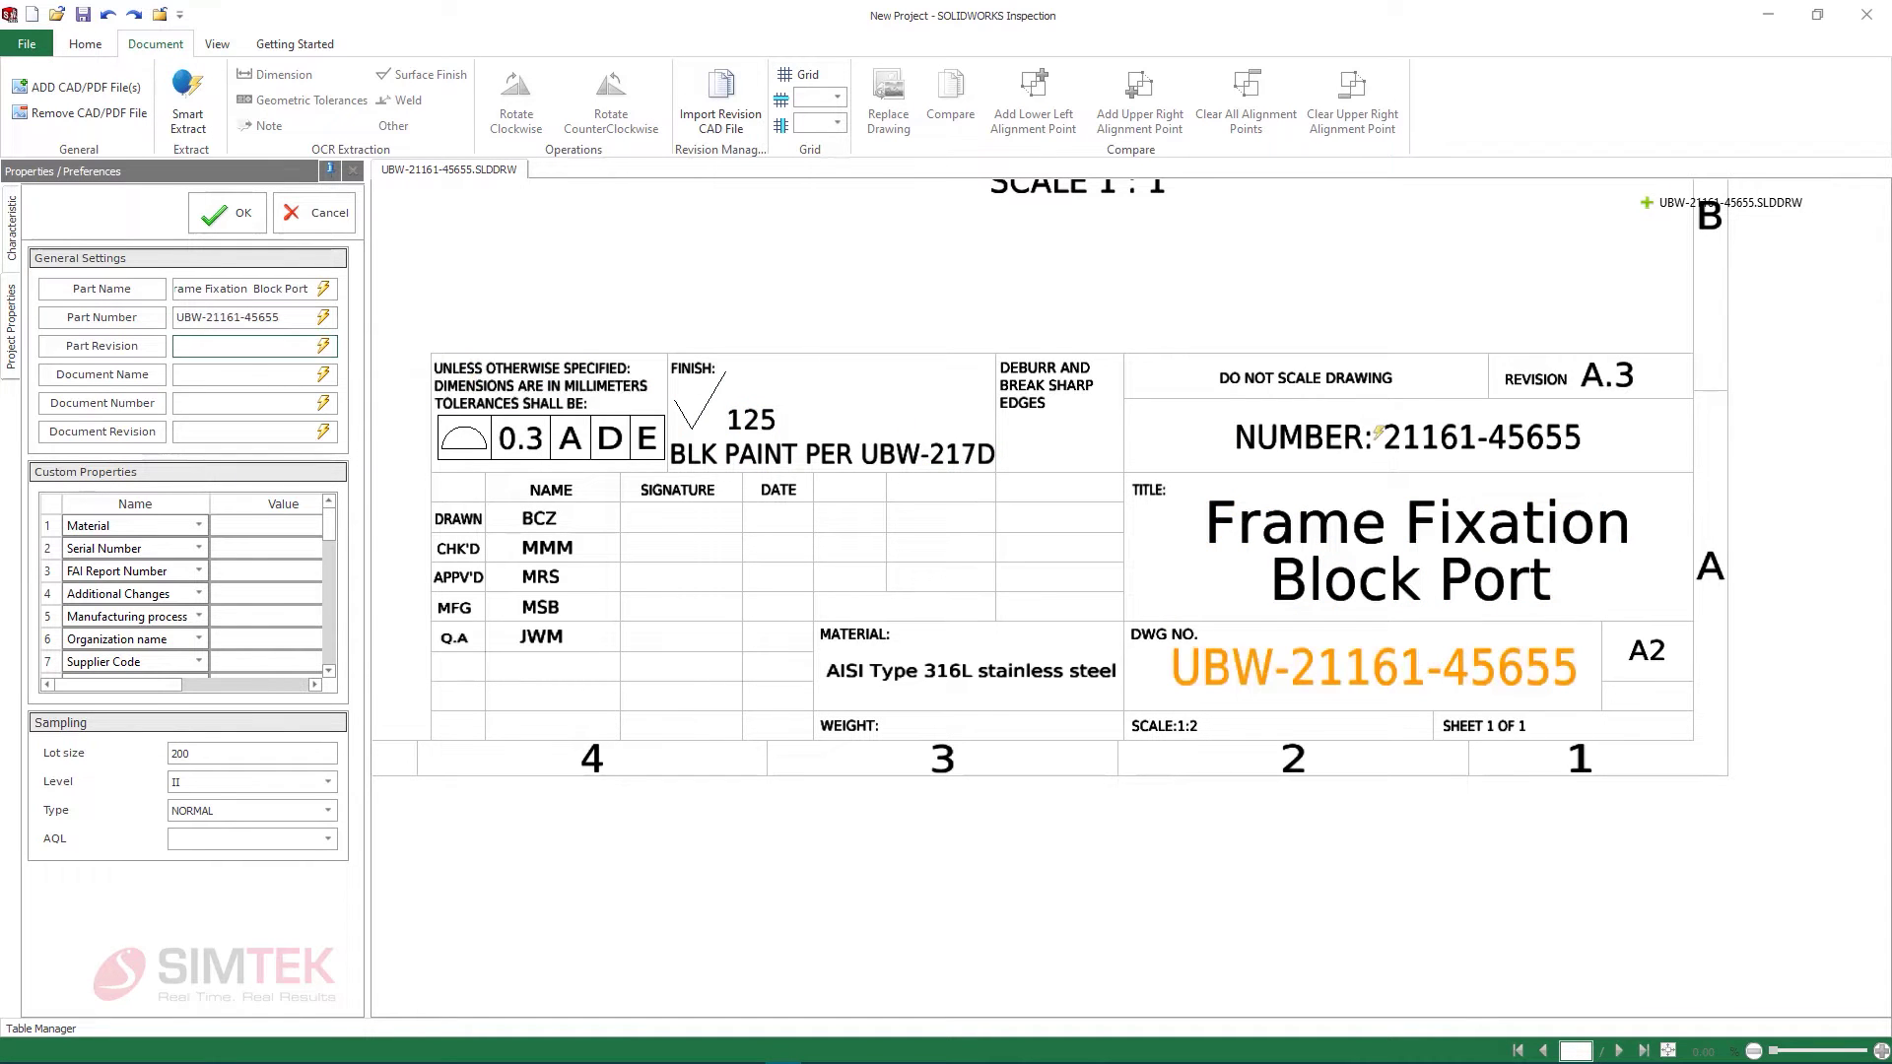
pyautogui.click(1597, 384)
pyautogui.click(226, 225)
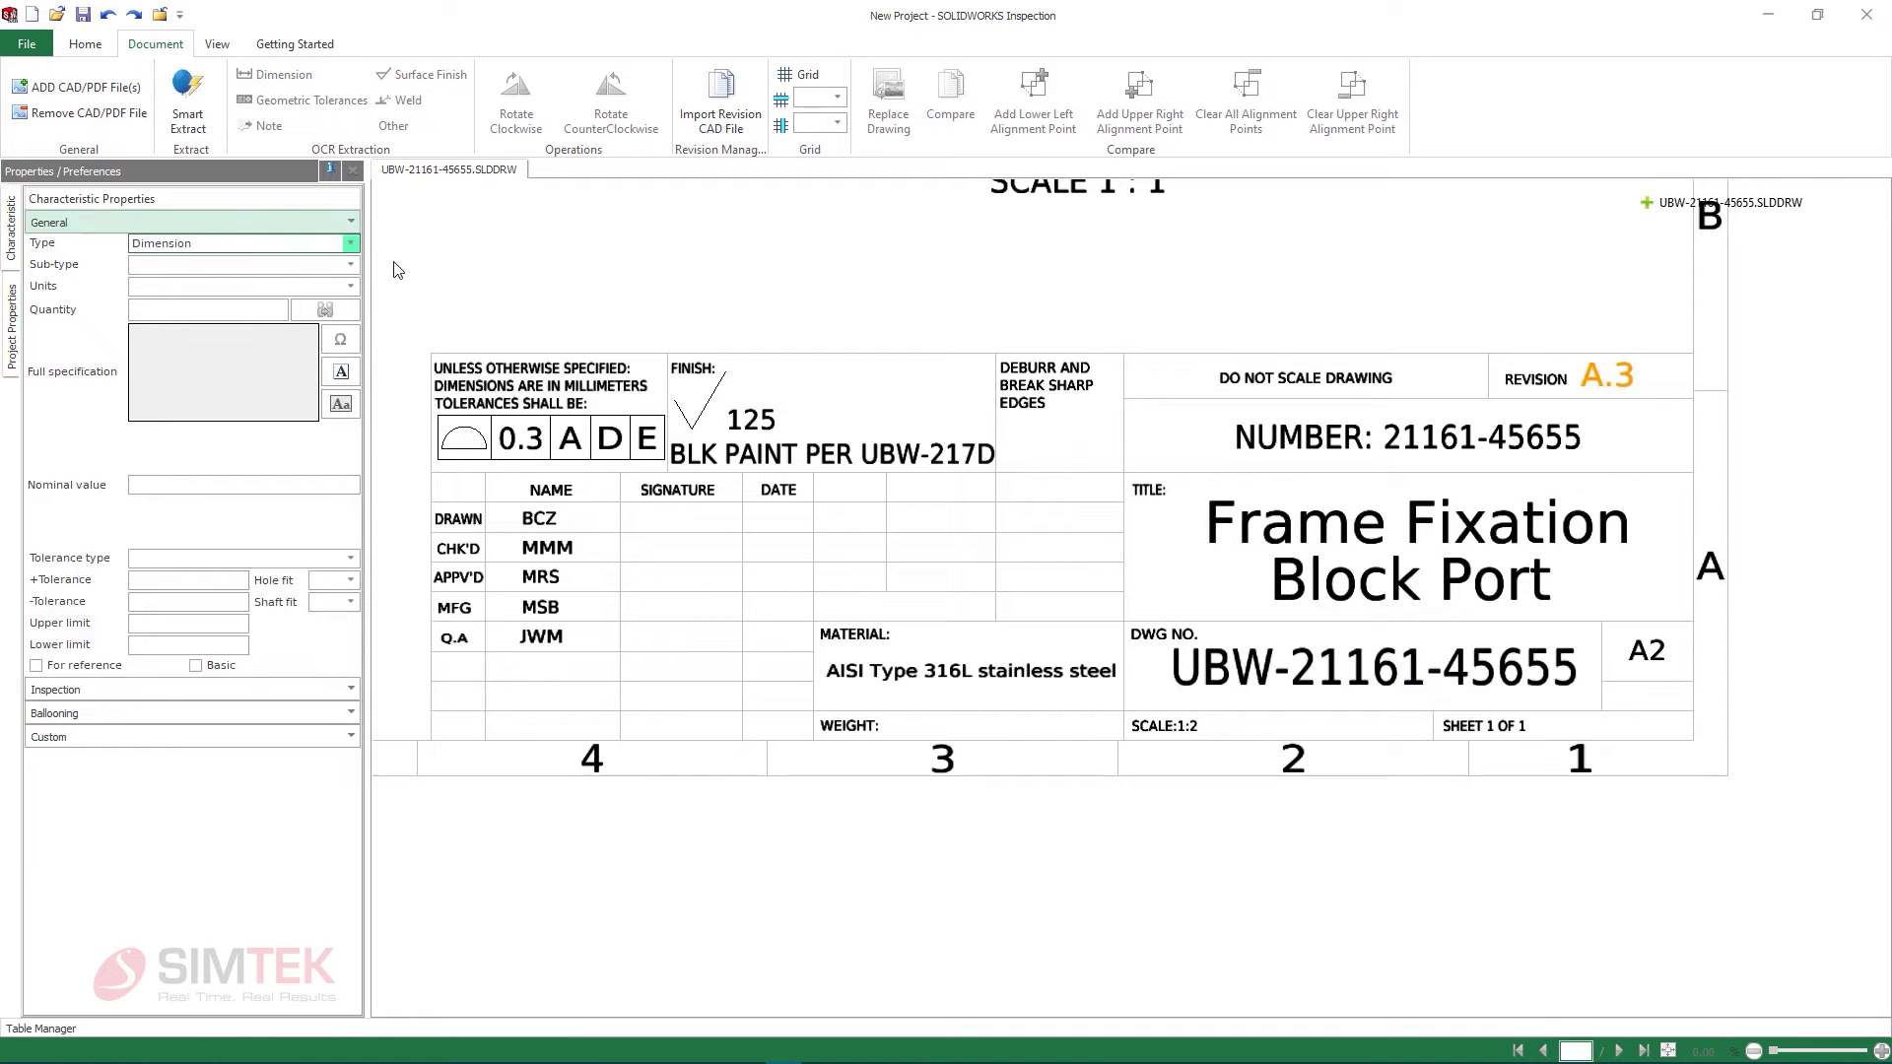
# Step: Smart Extract the title block's 0.3 A D E profile tolerance as balloon 1
pyautogui.rightClick(479, 292)
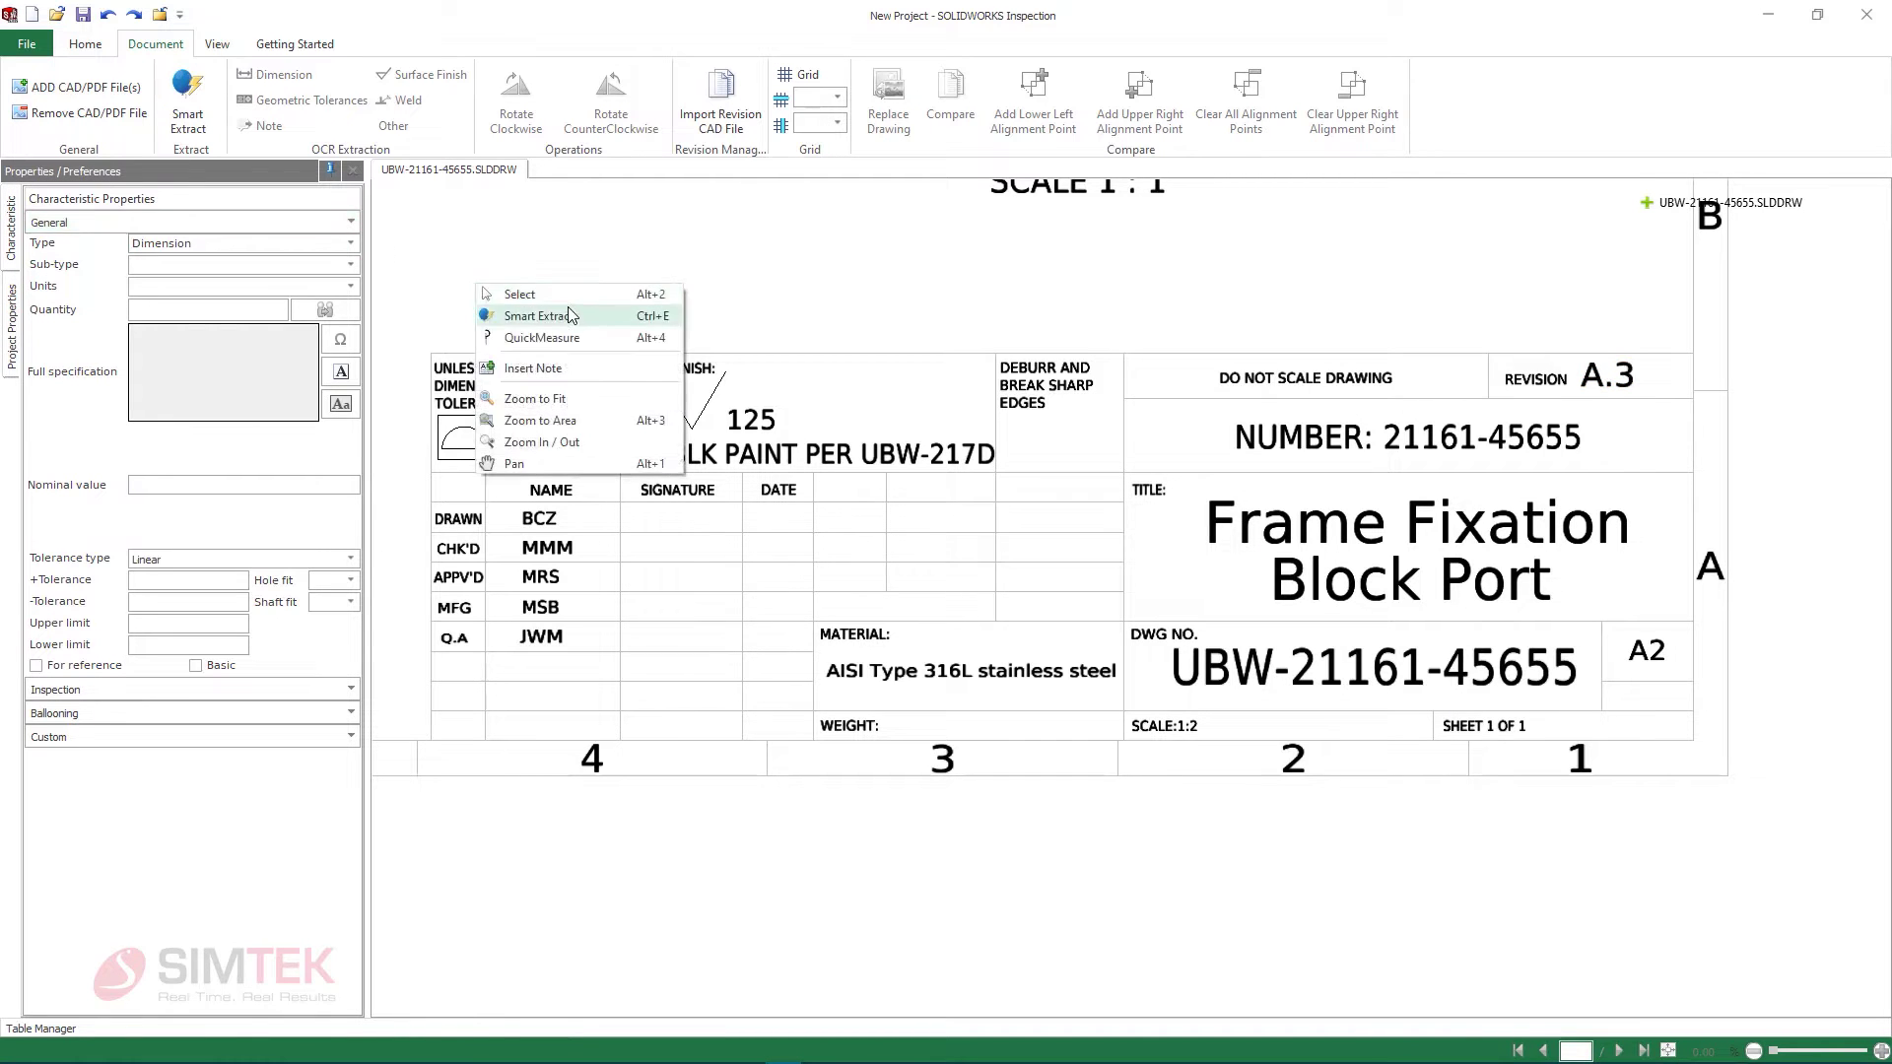
pyautogui.click(550, 317)
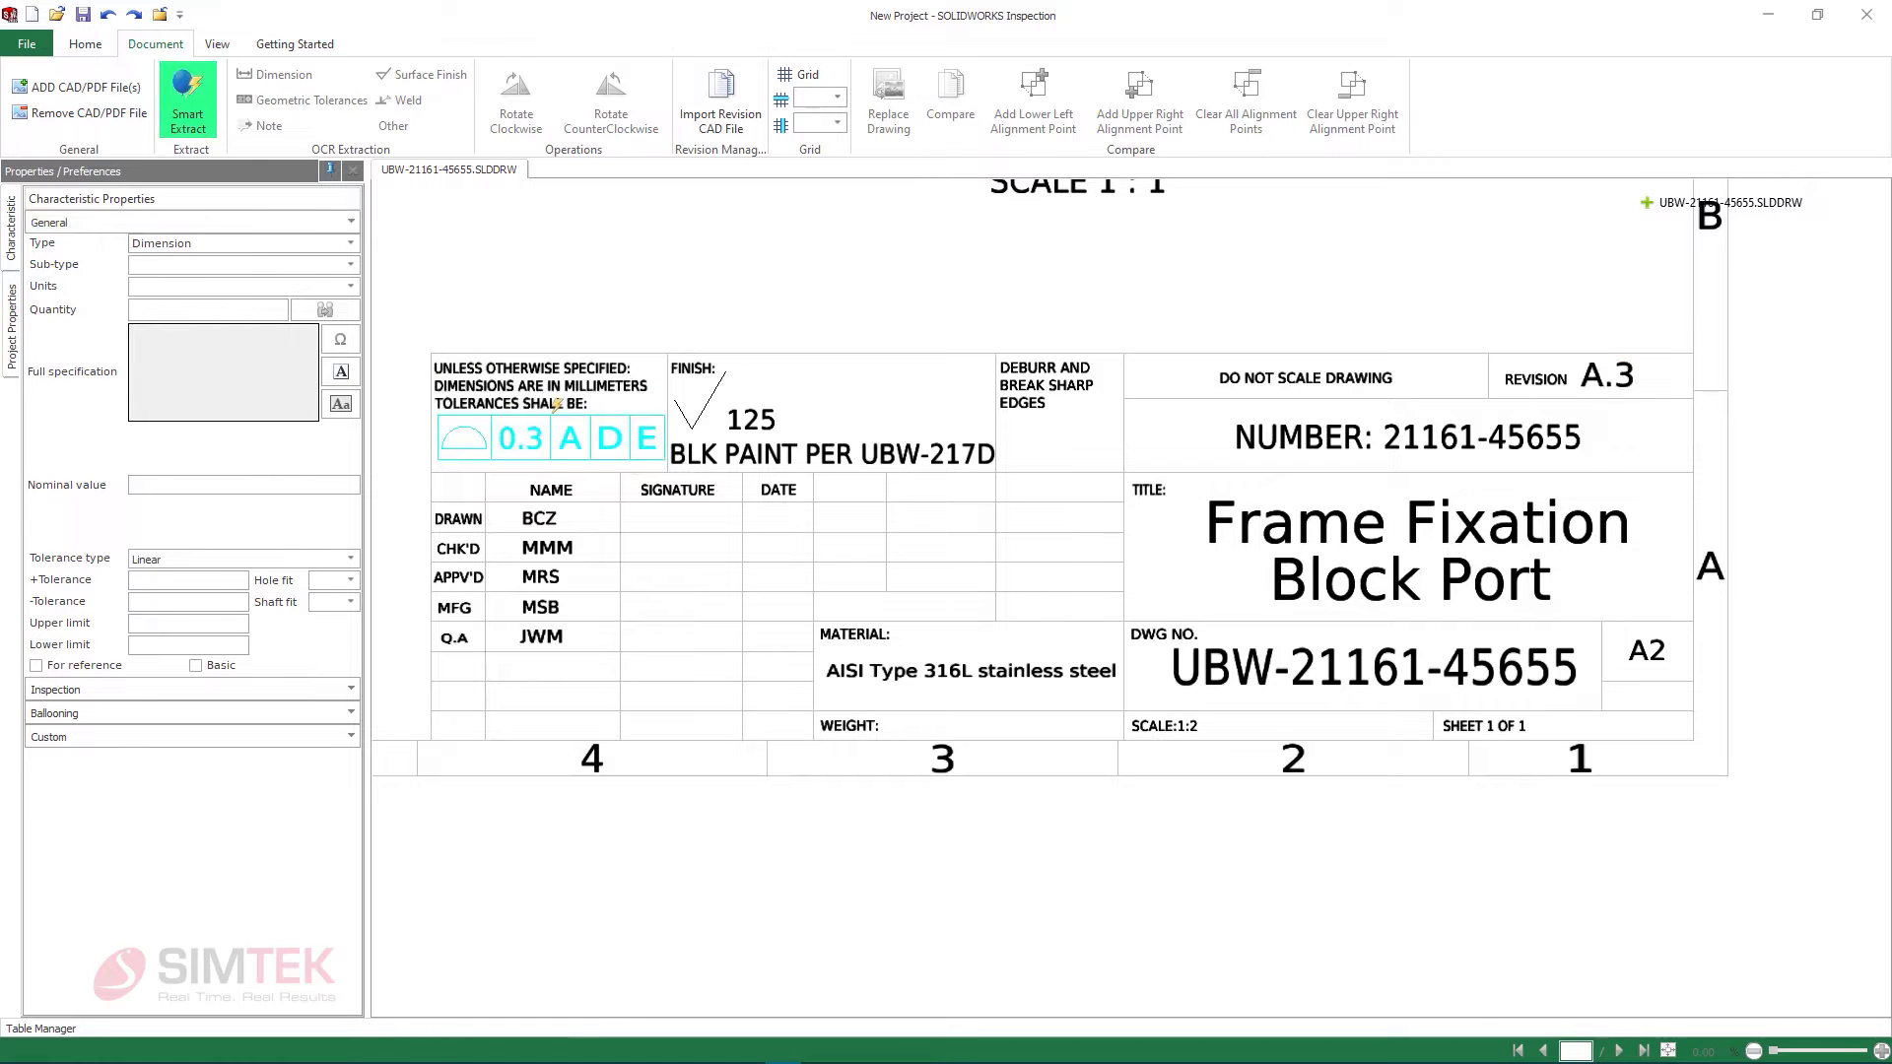
pyautogui.click(554, 405)
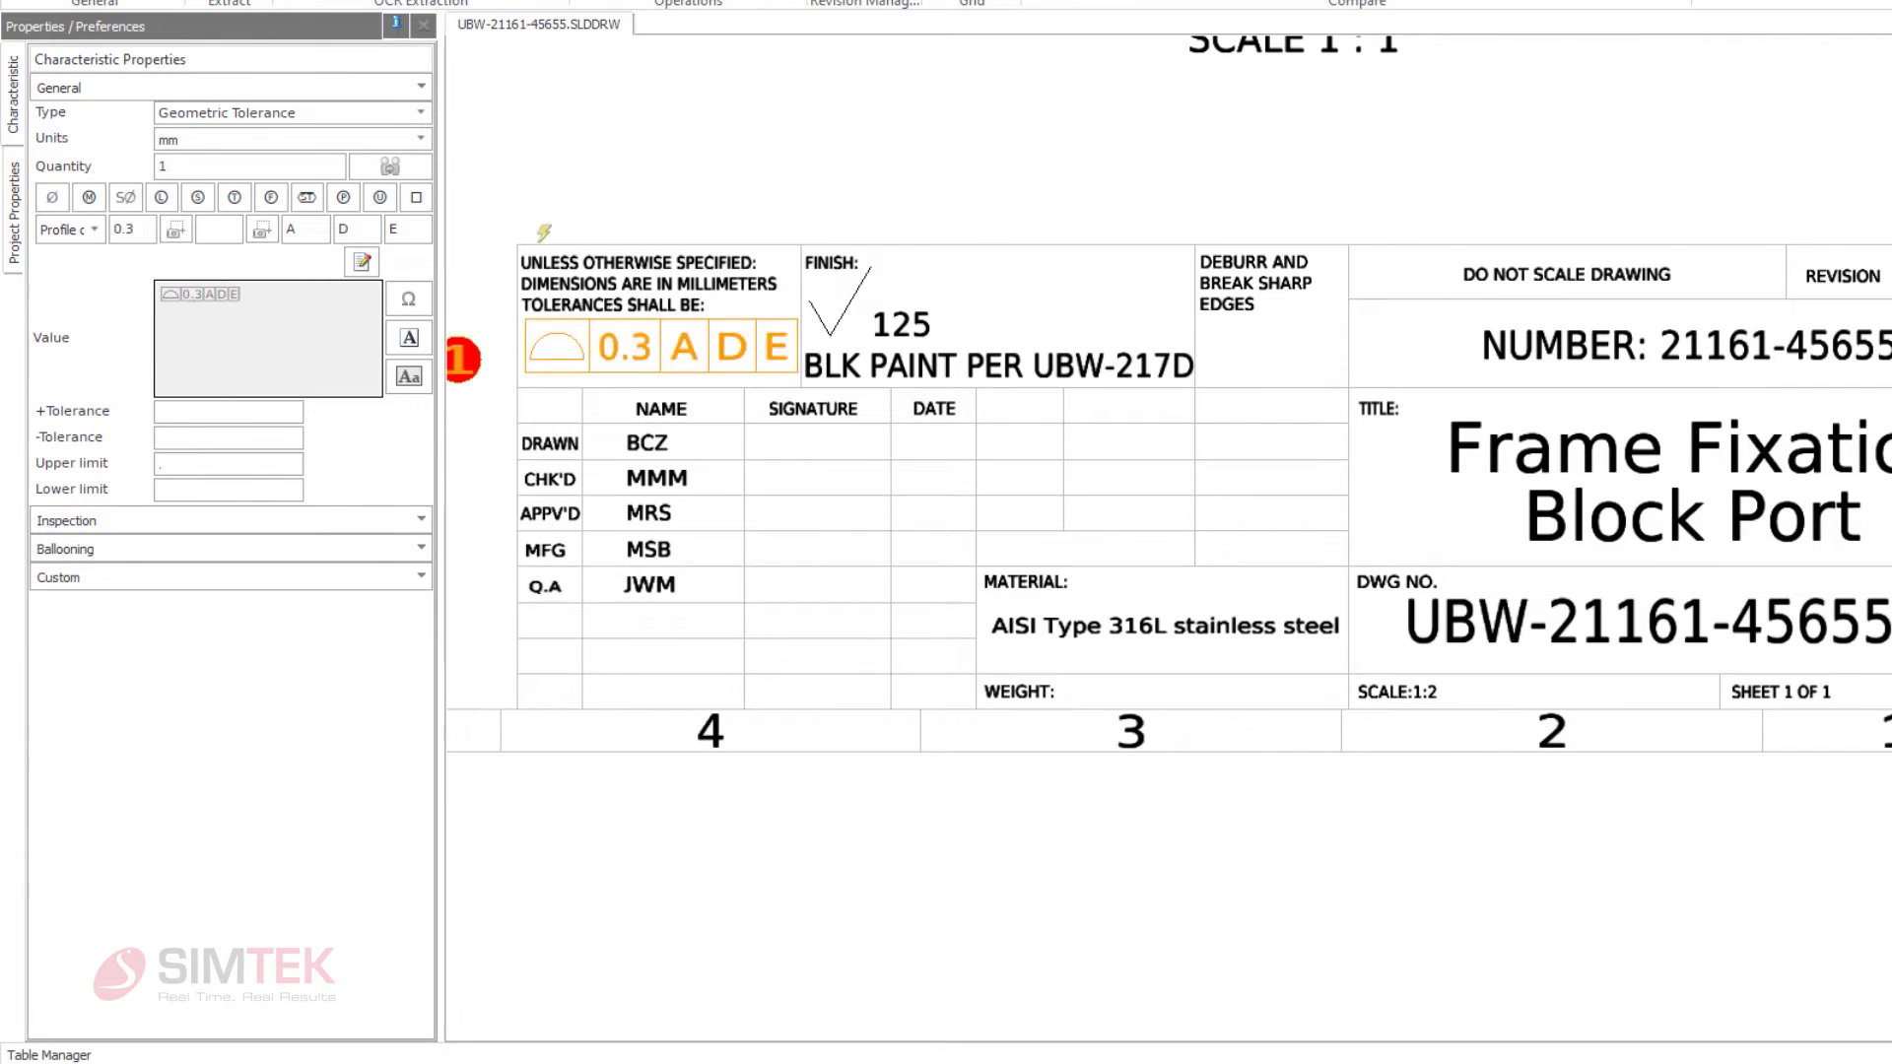
pyautogui.moveTo(1560, 156)
pyautogui.mouseDown(button='middle')
pyautogui.moveTo(1310, 517)
pyautogui.moveTo(1336, 881)
pyautogui.mouseUp(button='middle')
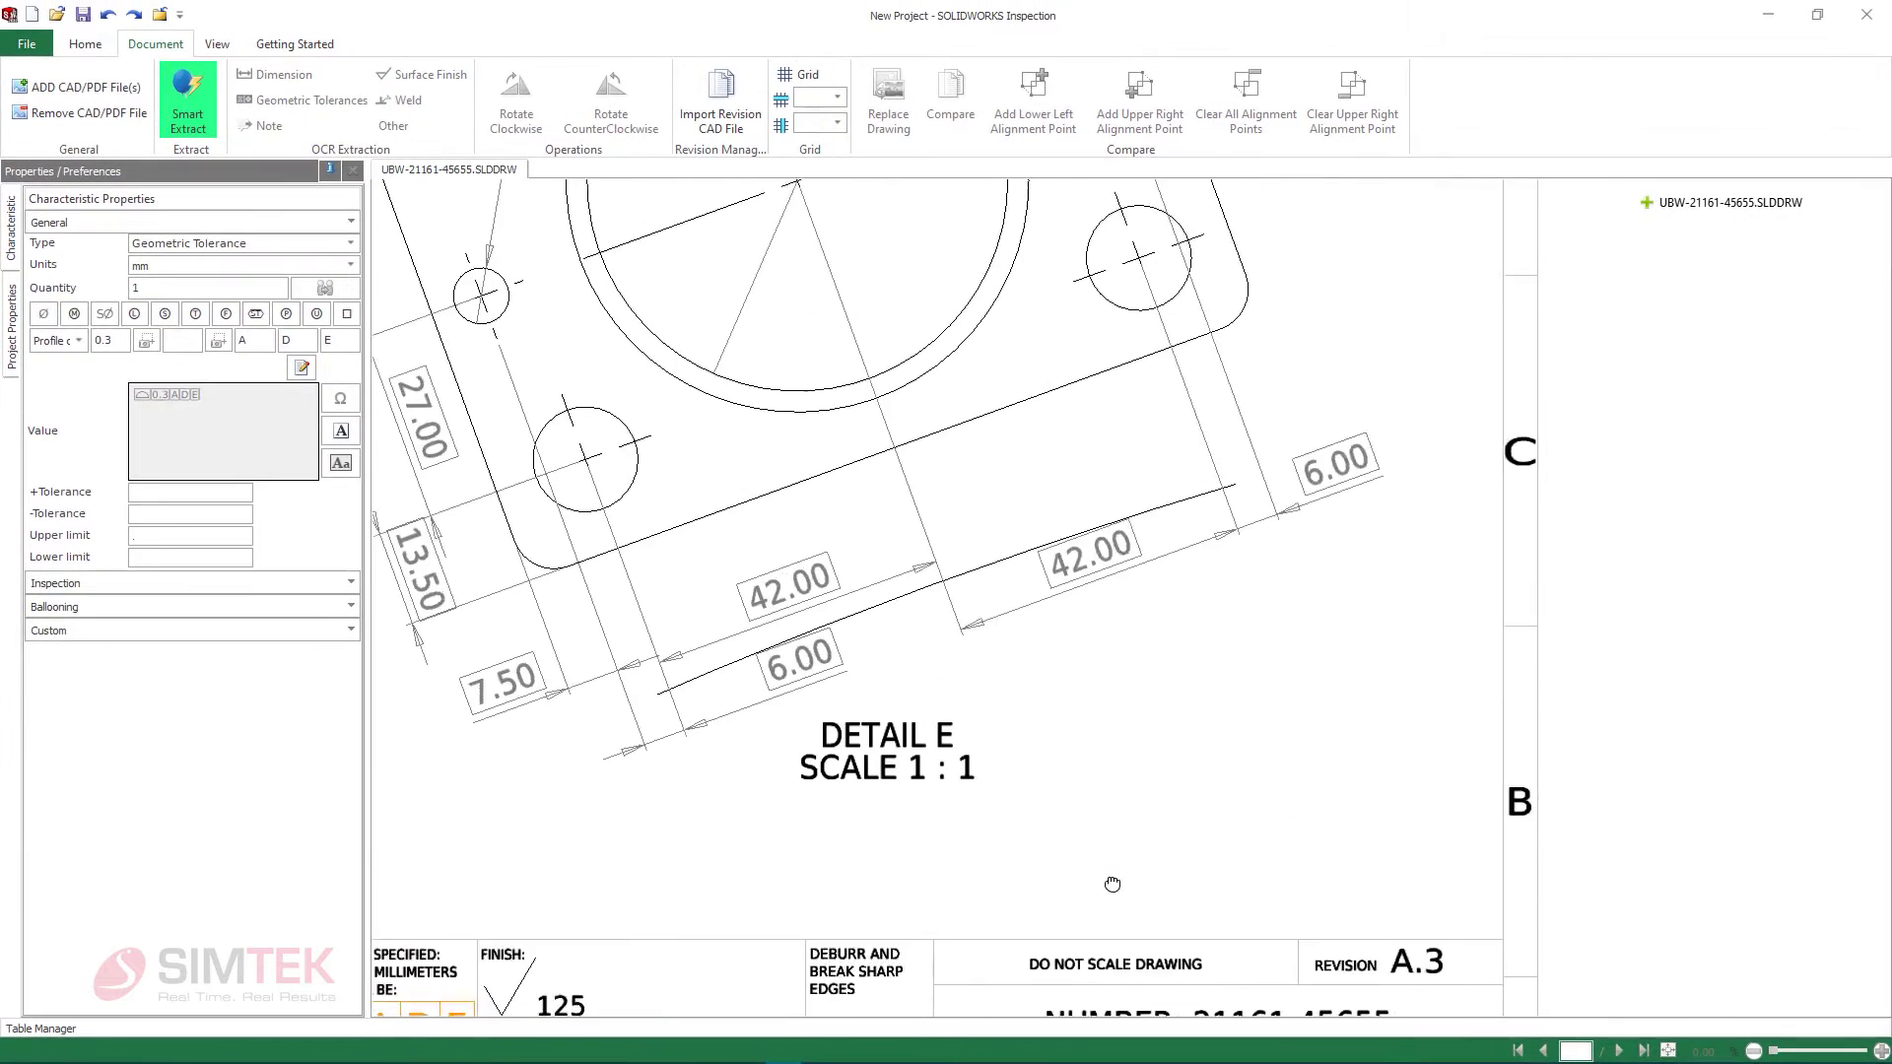
pyautogui.moveTo(1045, 177); pyautogui.dragTo(1117, 619, button='middle')
pyautogui.moveTo(1235, 311); pyautogui.dragTo(1271, 573, button='middle')
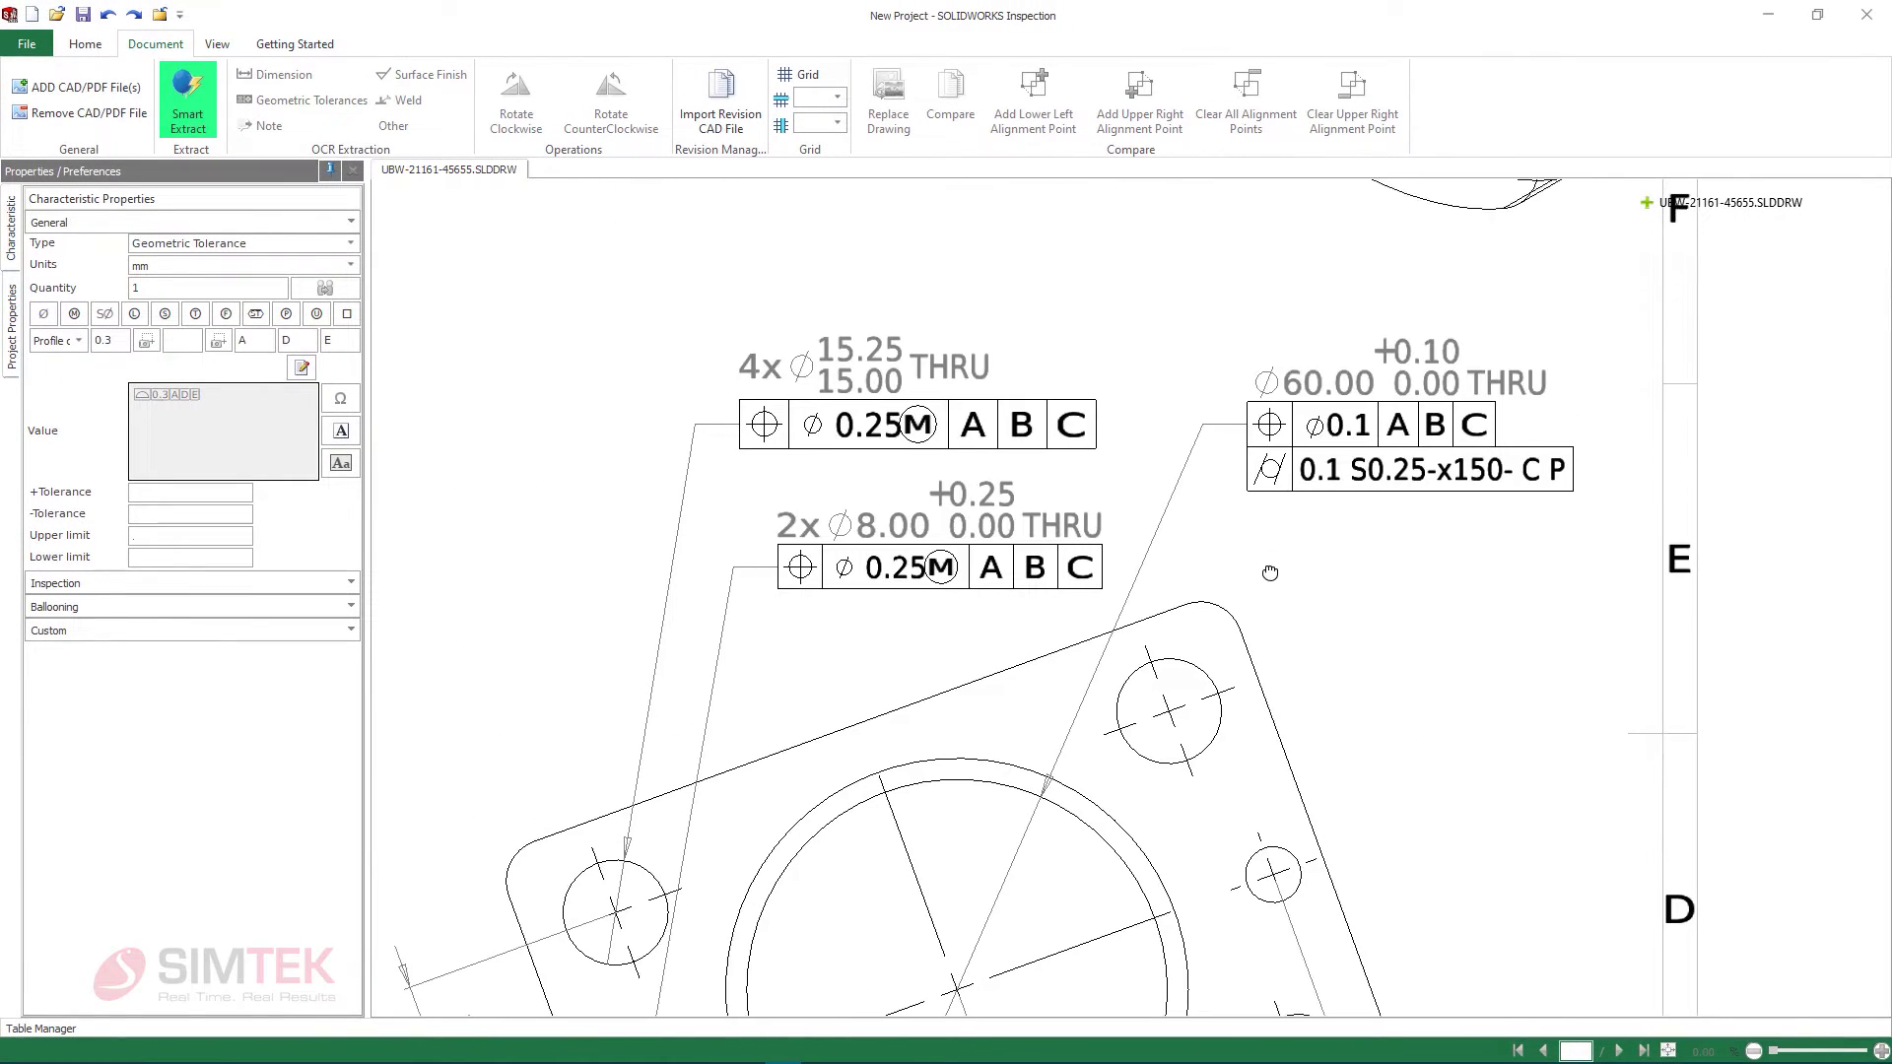
# Step: Balloon the 4x Ø15.25 holes, Ø60.00 bore, their tolerance frames, and the 2x Ø8.00 callout
pyautogui.click(971, 367)
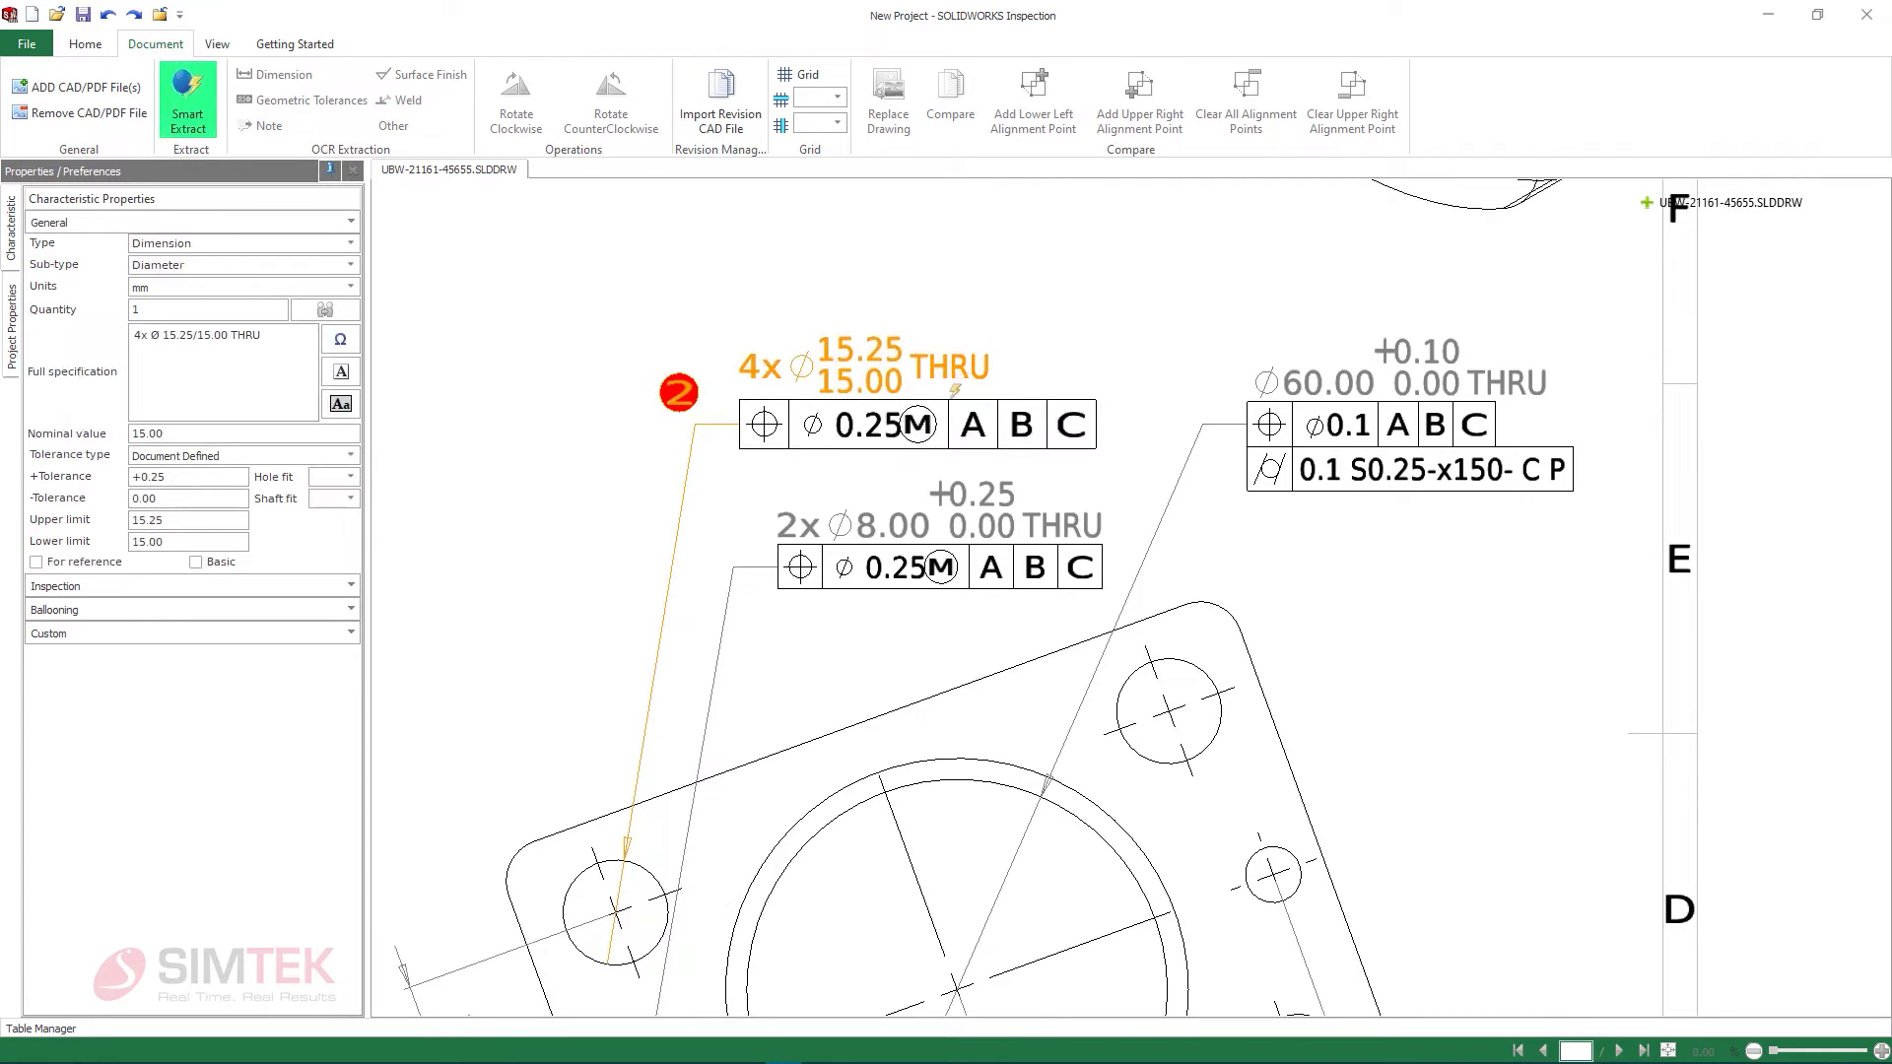
pyautogui.click(953, 395)
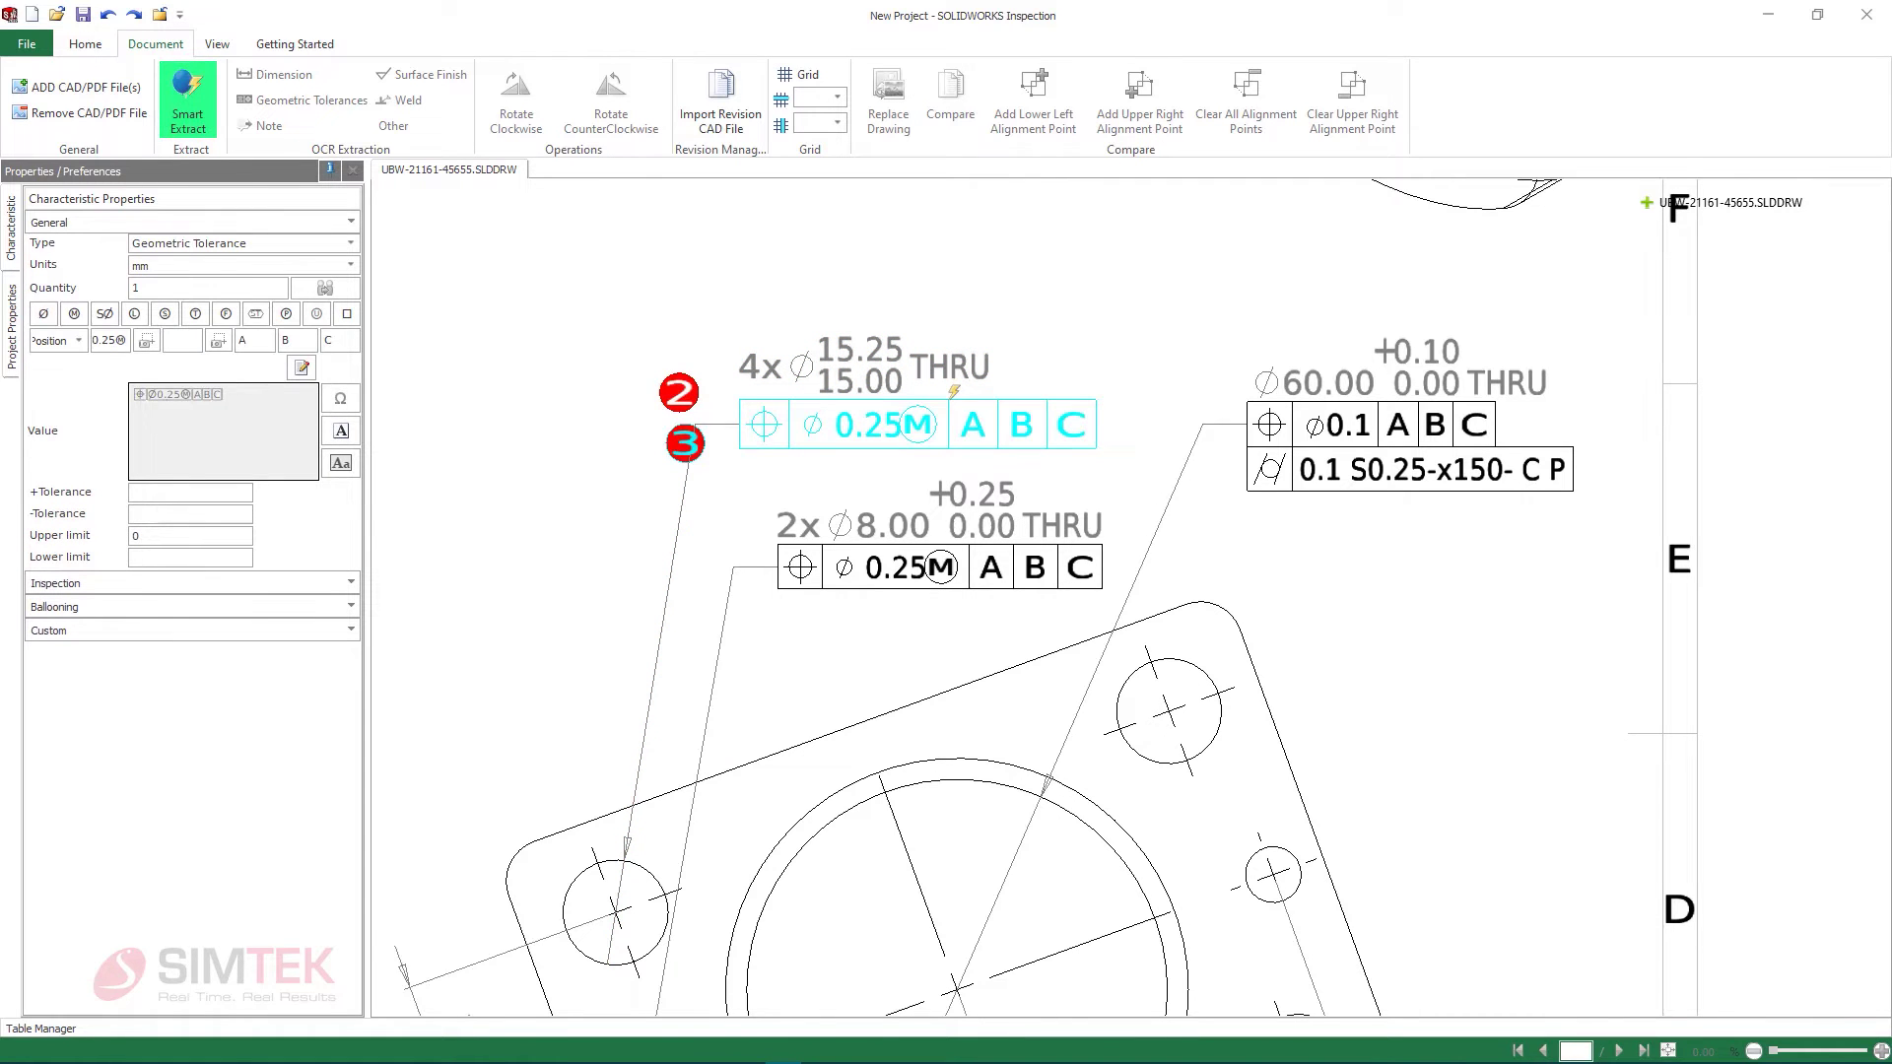
pyautogui.click(1301, 365)
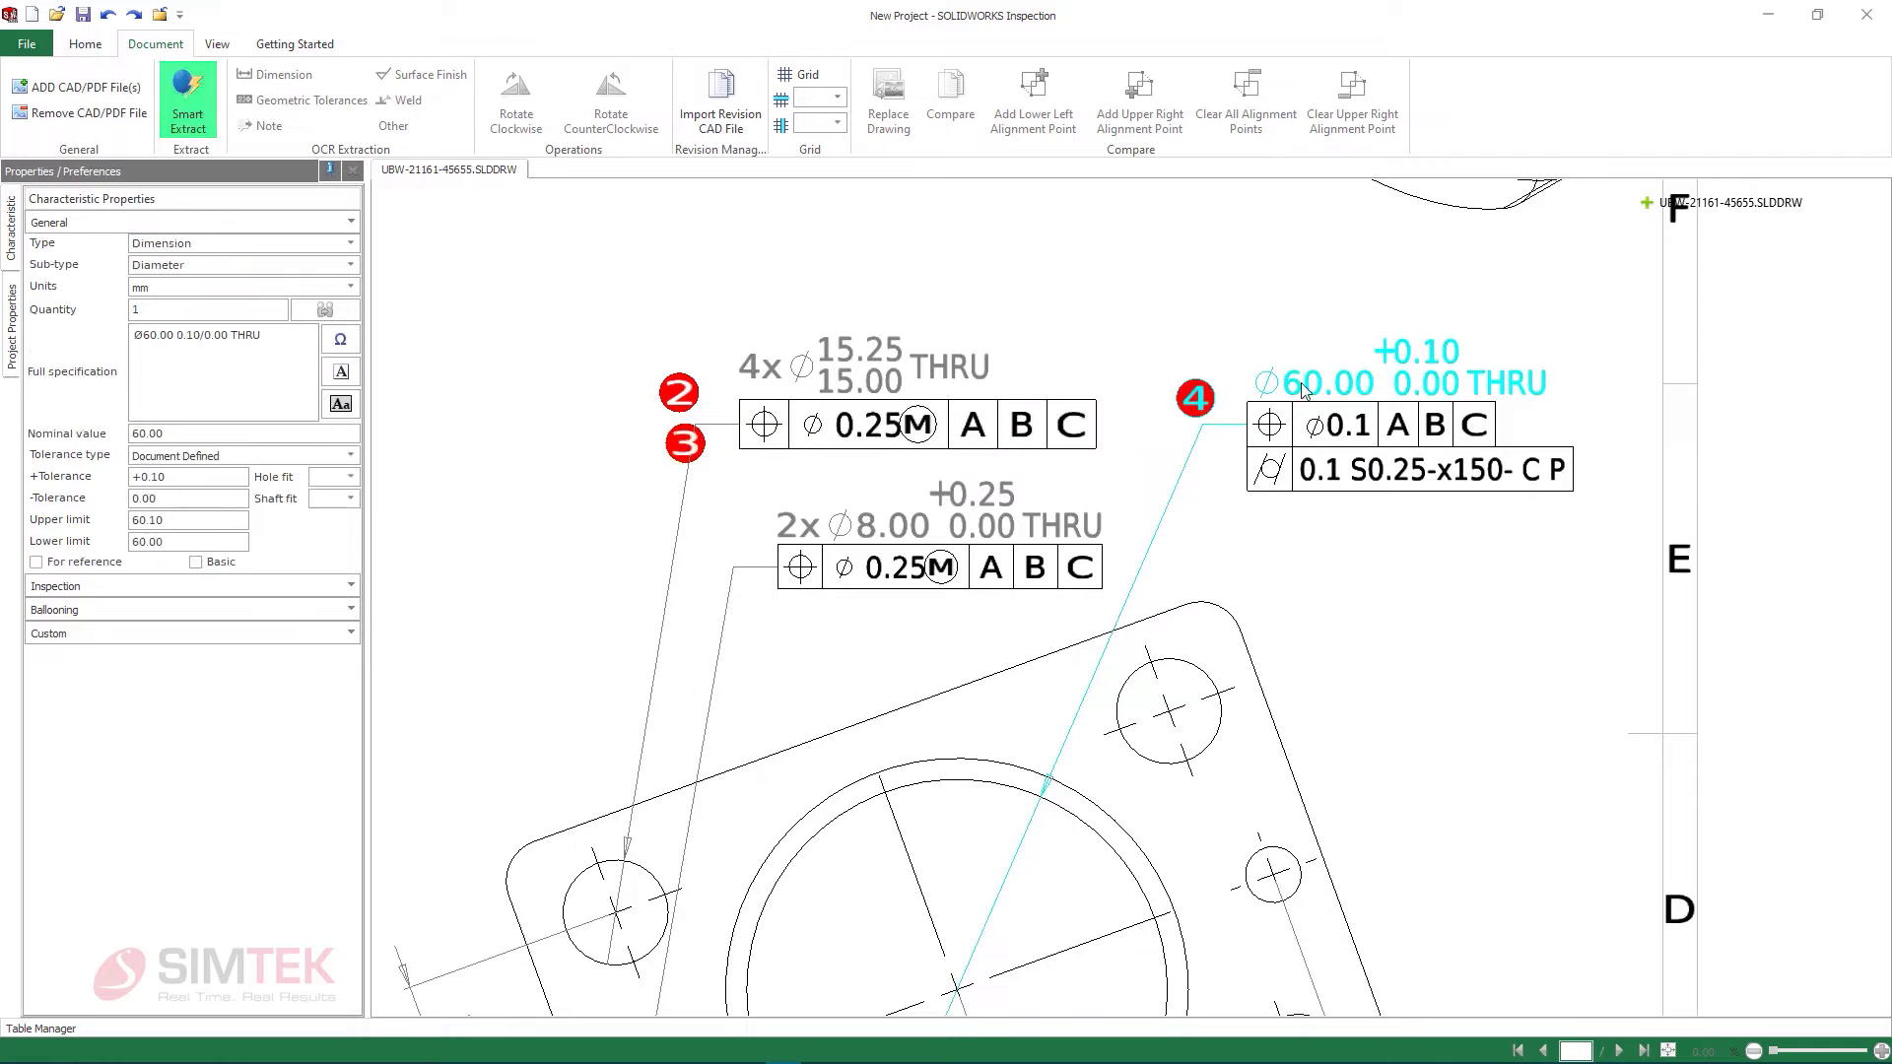
pyautogui.click(1294, 402)
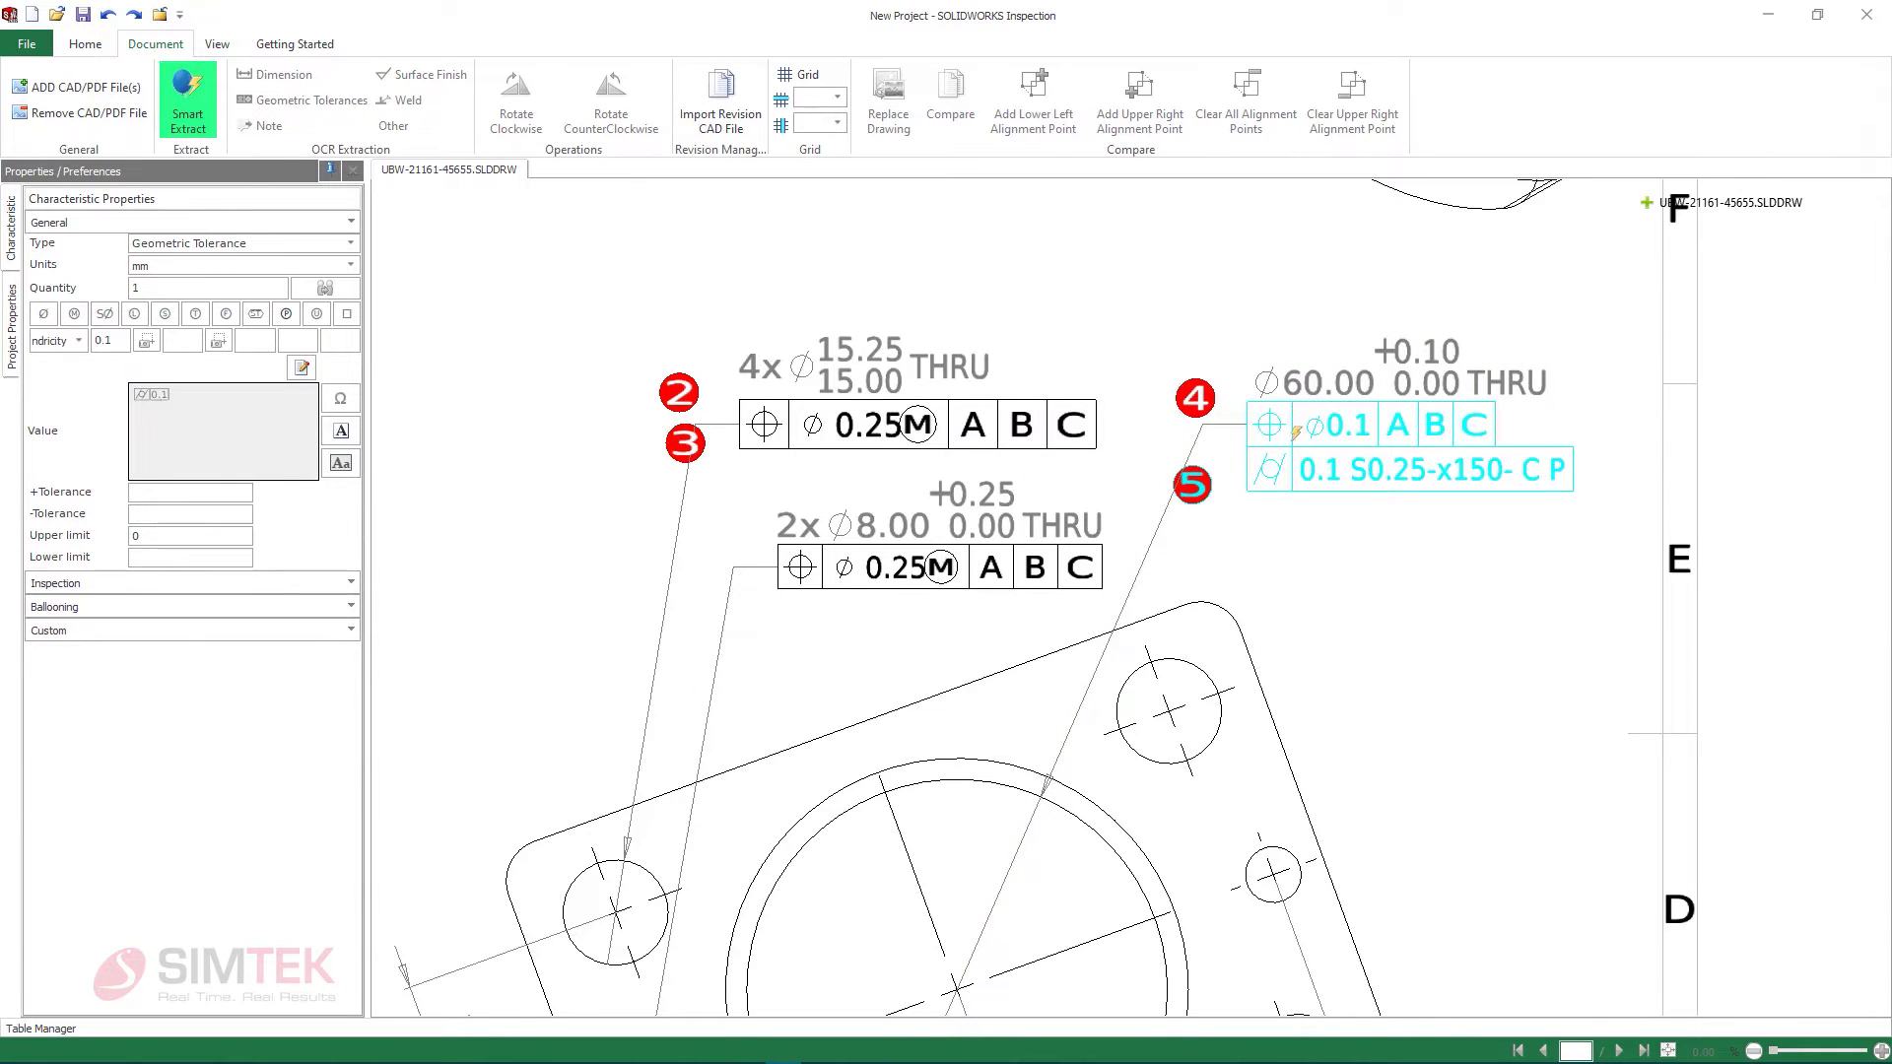
pyautogui.click(52, 1029)
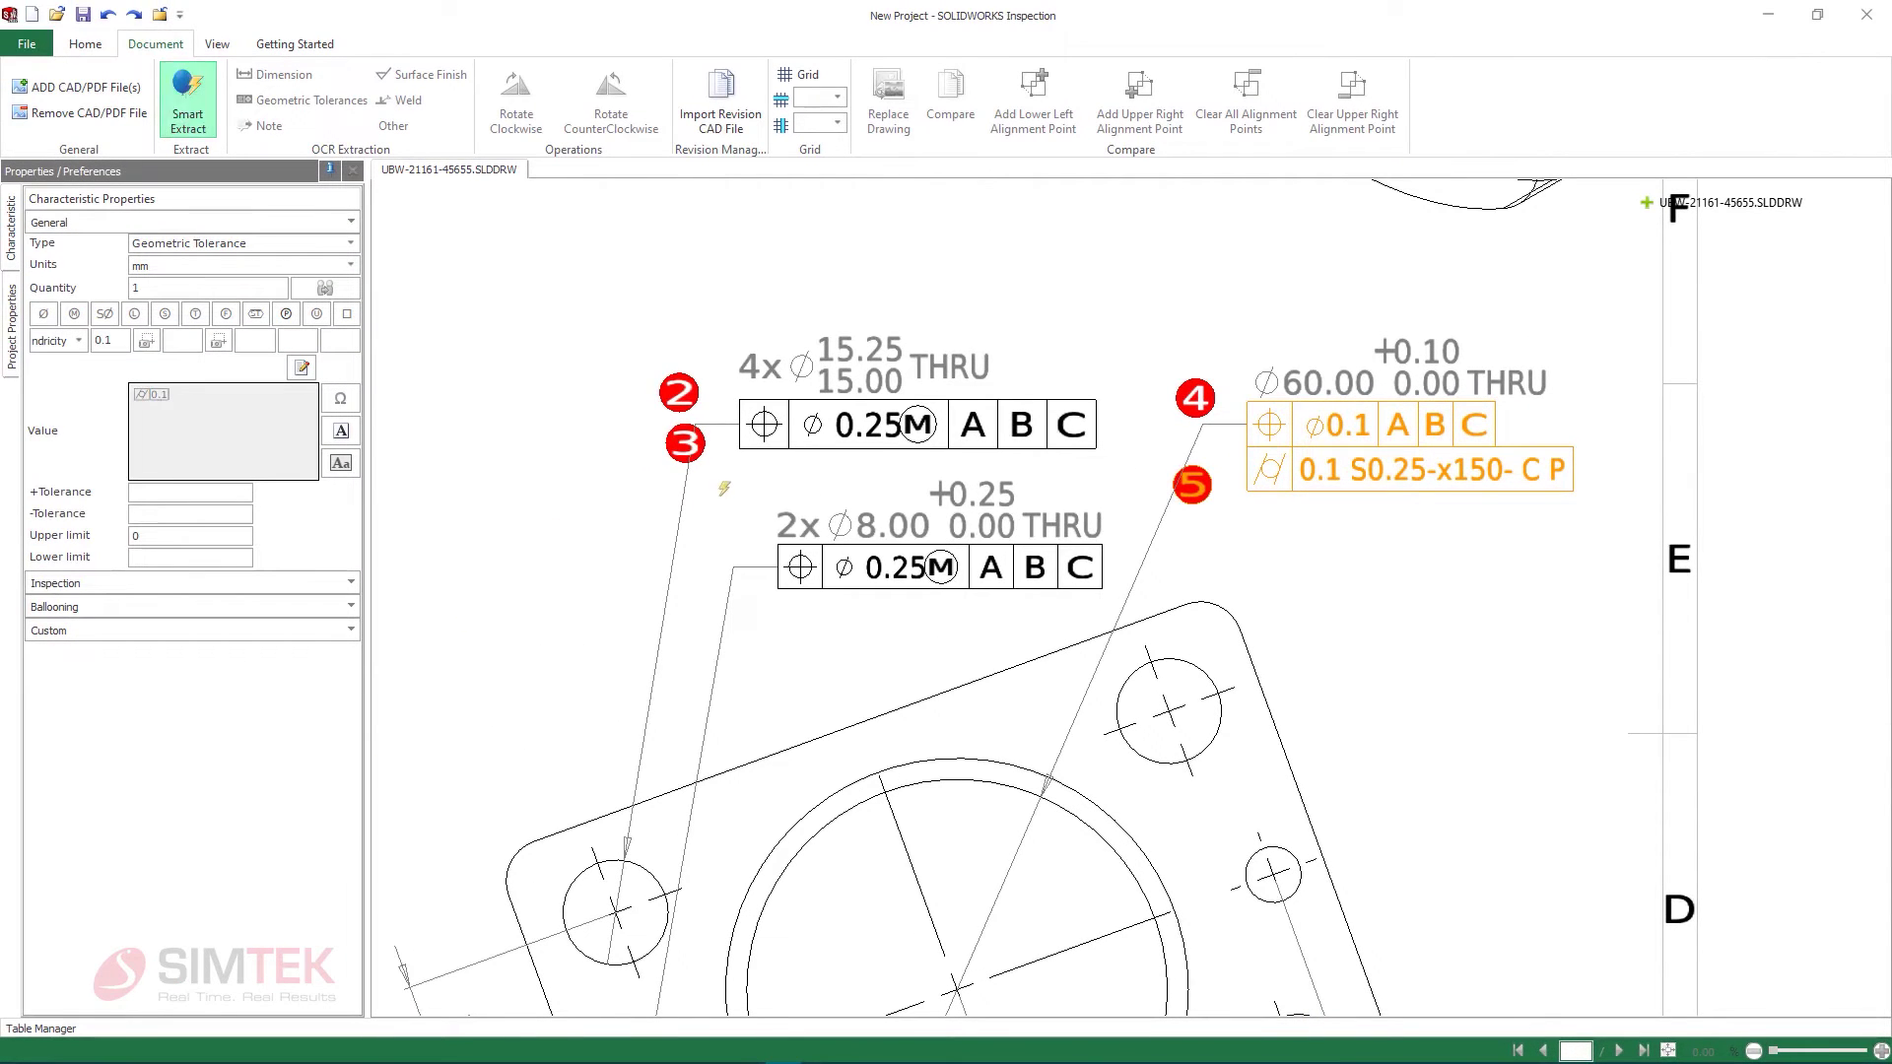
pyautogui.moveTo(724, 479); pyautogui.dragTo(1103, 588)
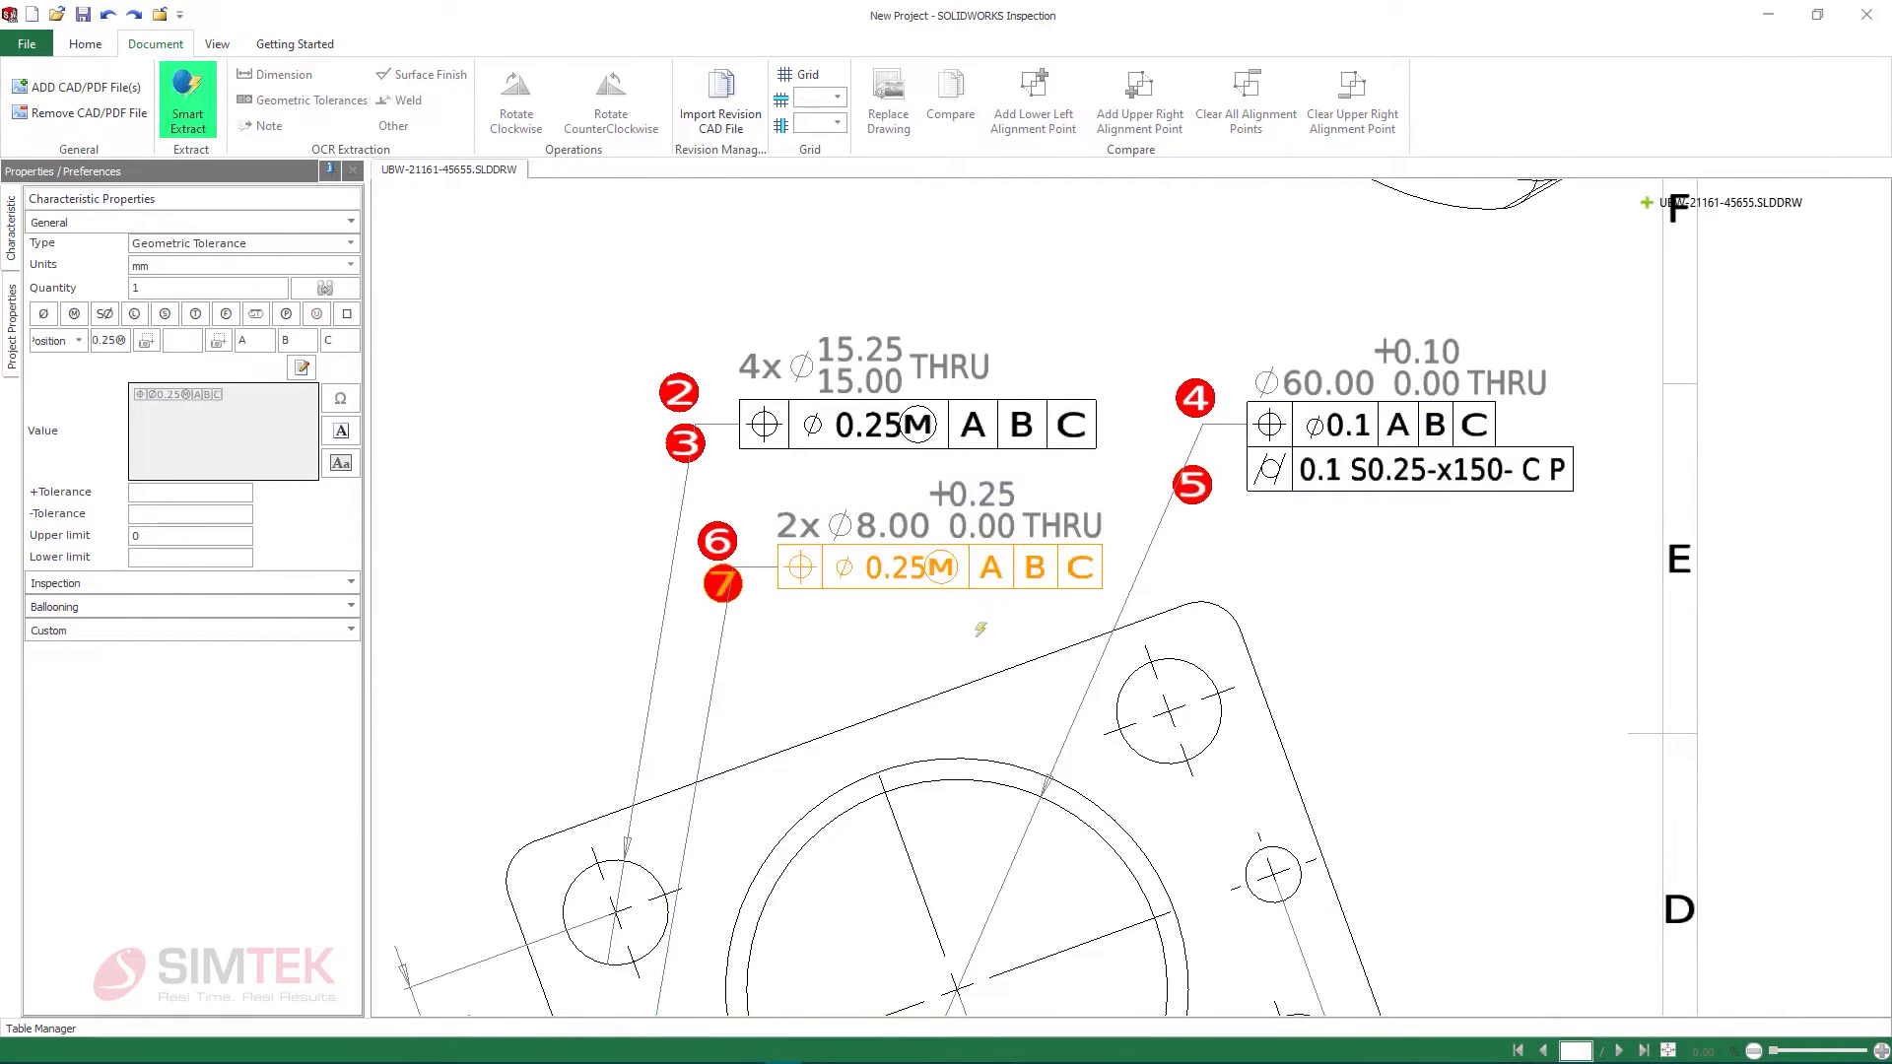
pyautogui.scroll(-3, 981, 629)
pyautogui.moveTo(682, 512)
pyautogui.mouseDown(button='middle')
pyautogui.moveTo(1177, 619)
pyautogui.moveTo(1269, 661)
pyautogui.moveTo(1386, 622)
pyautogui.mouseUp(button='middle')
# Step: Balloon the Ø30.00 callout, the 3x Ø11.00 THRU callout and the ⊥ .1 B frame
pyautogui.moveTo(629, 434); pyautogui.dragTo(830, 526)
pyautogui.moveTo(1166, 460); pyautogui.dragTo(1348, 578)
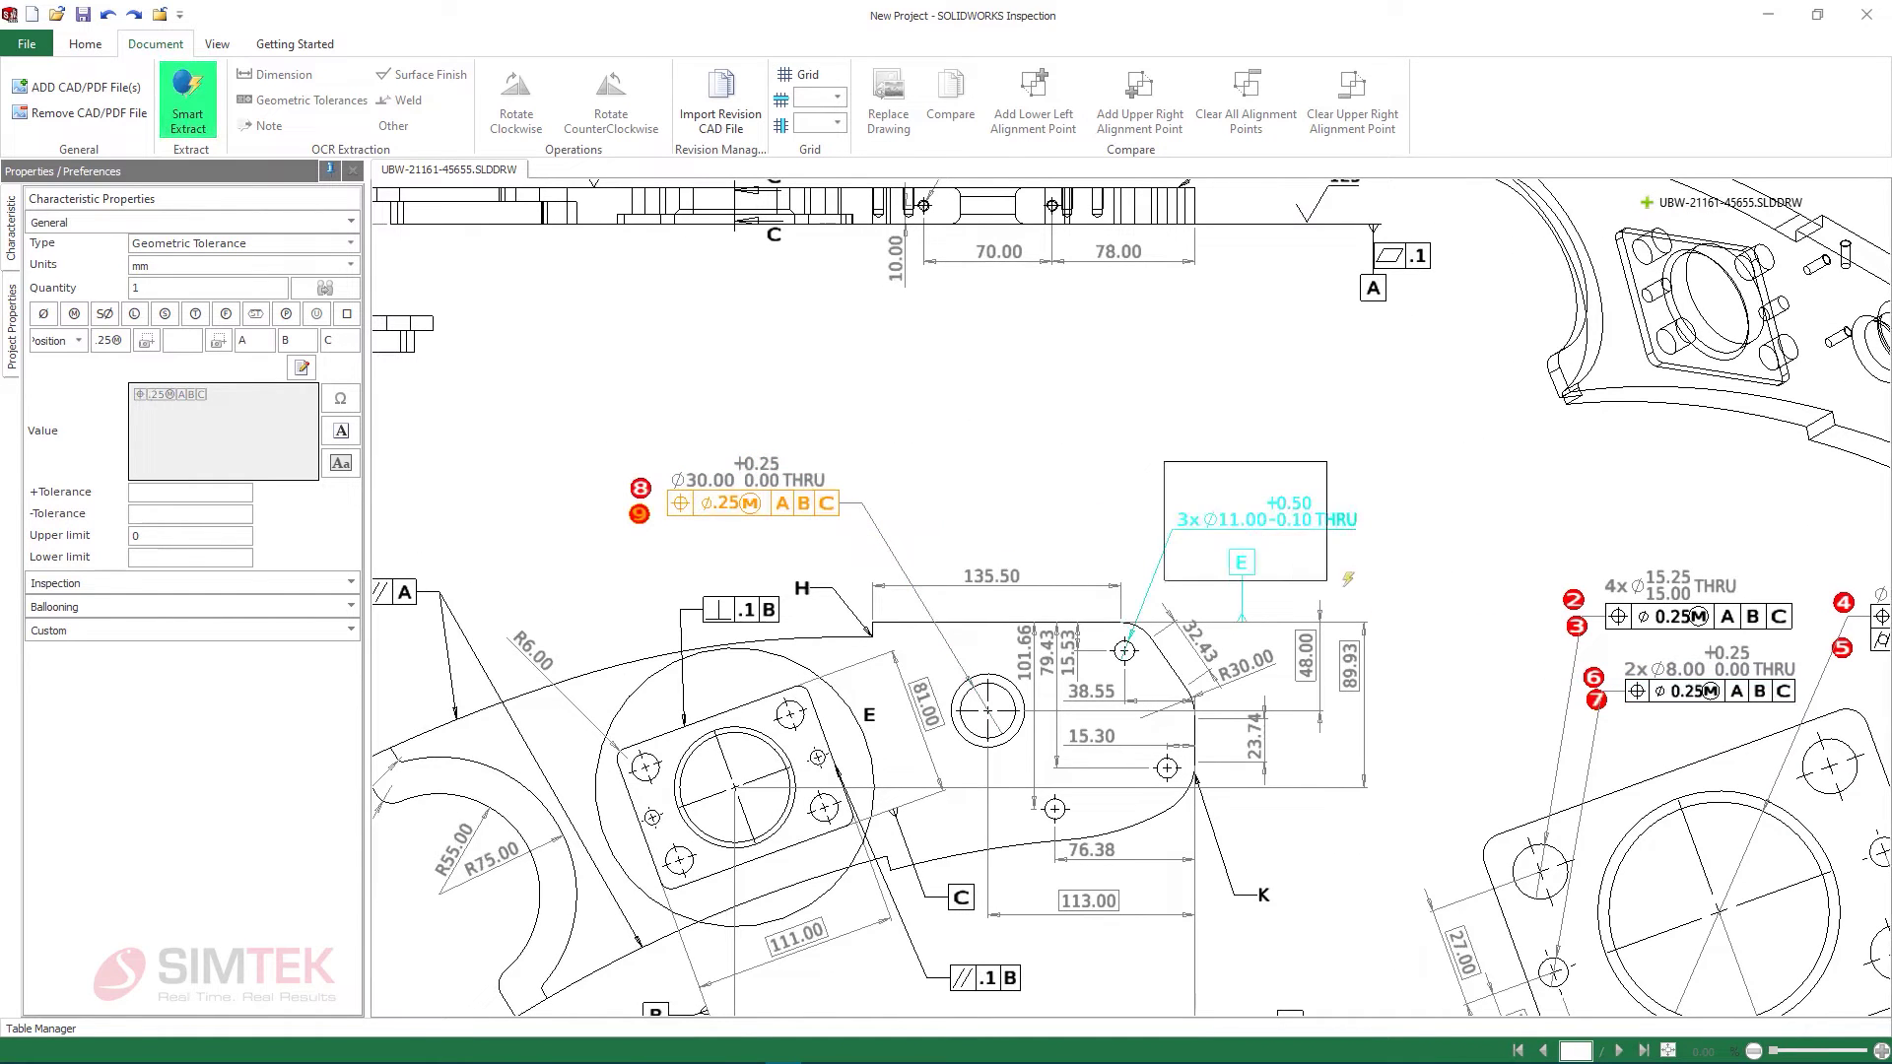
pyautogui.moveTo(1401, 523); pyautogui.dragTo(1400, 530)
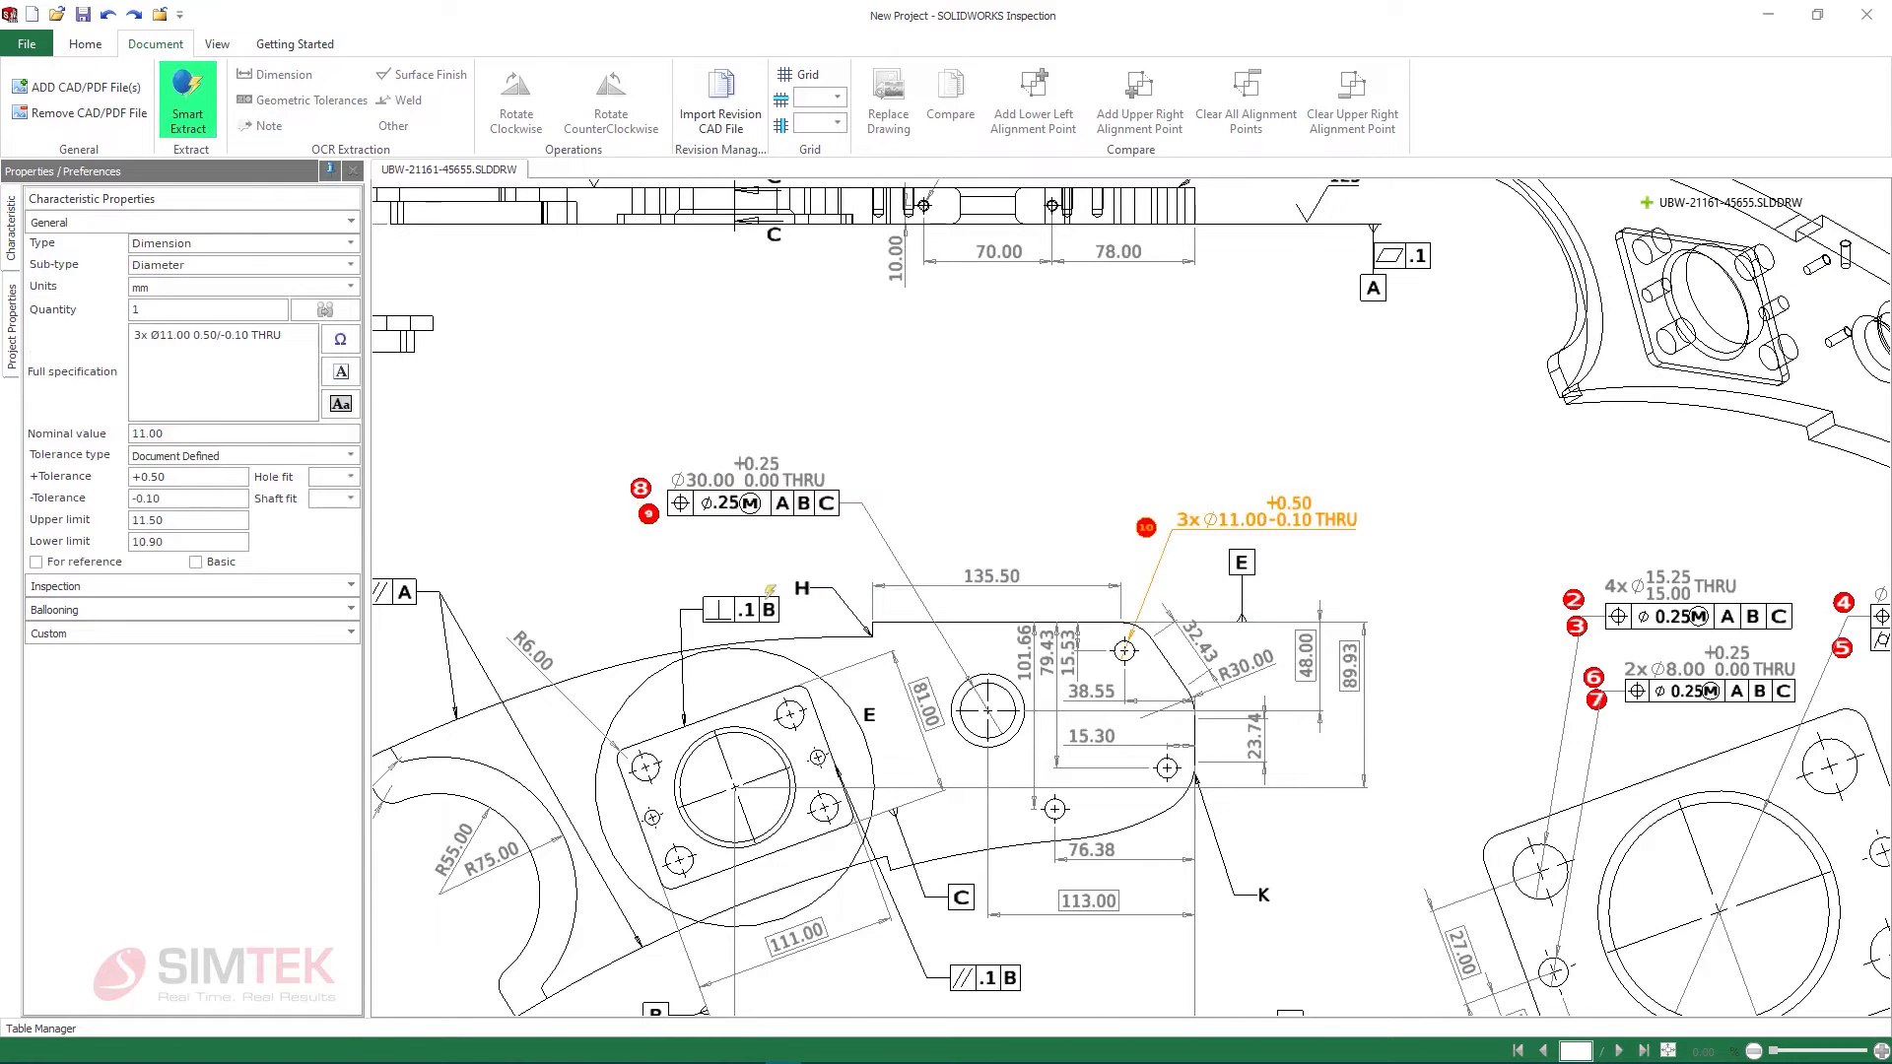
pyautogui.click(766, 588)
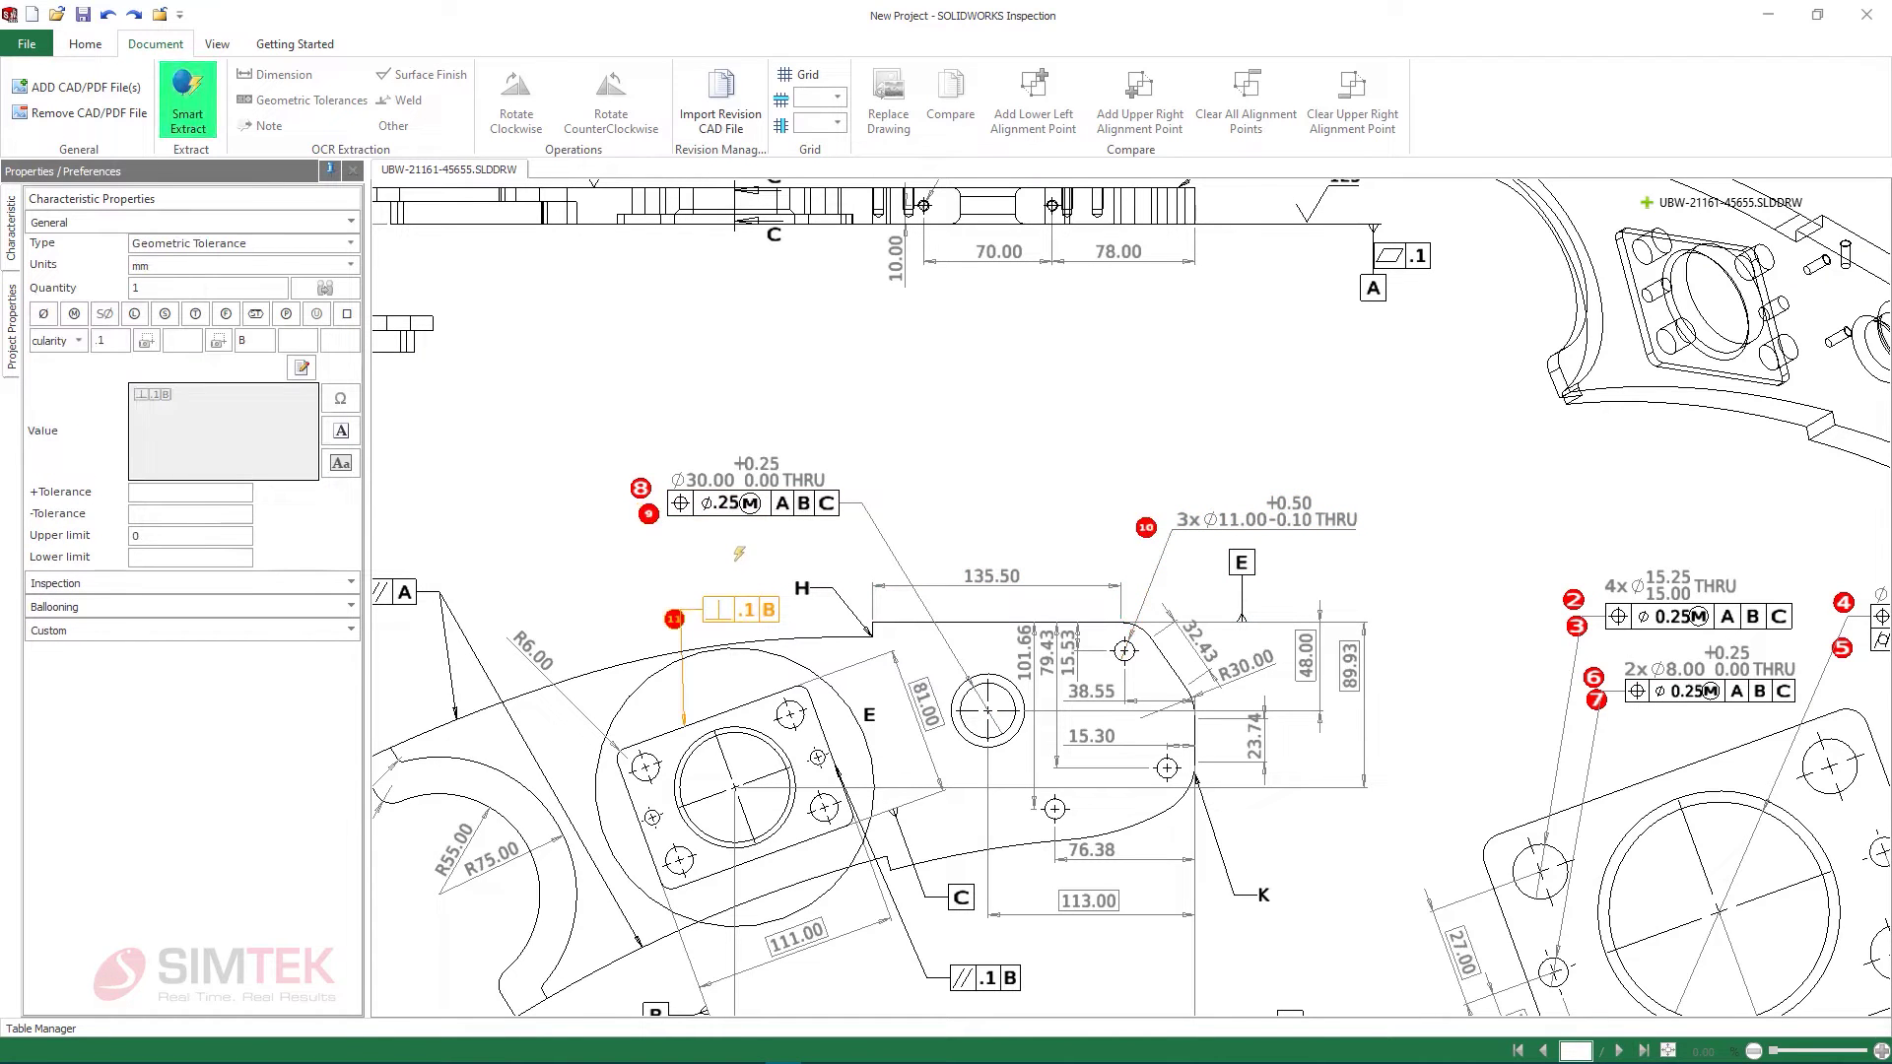
pyautogui.click(61, 91)
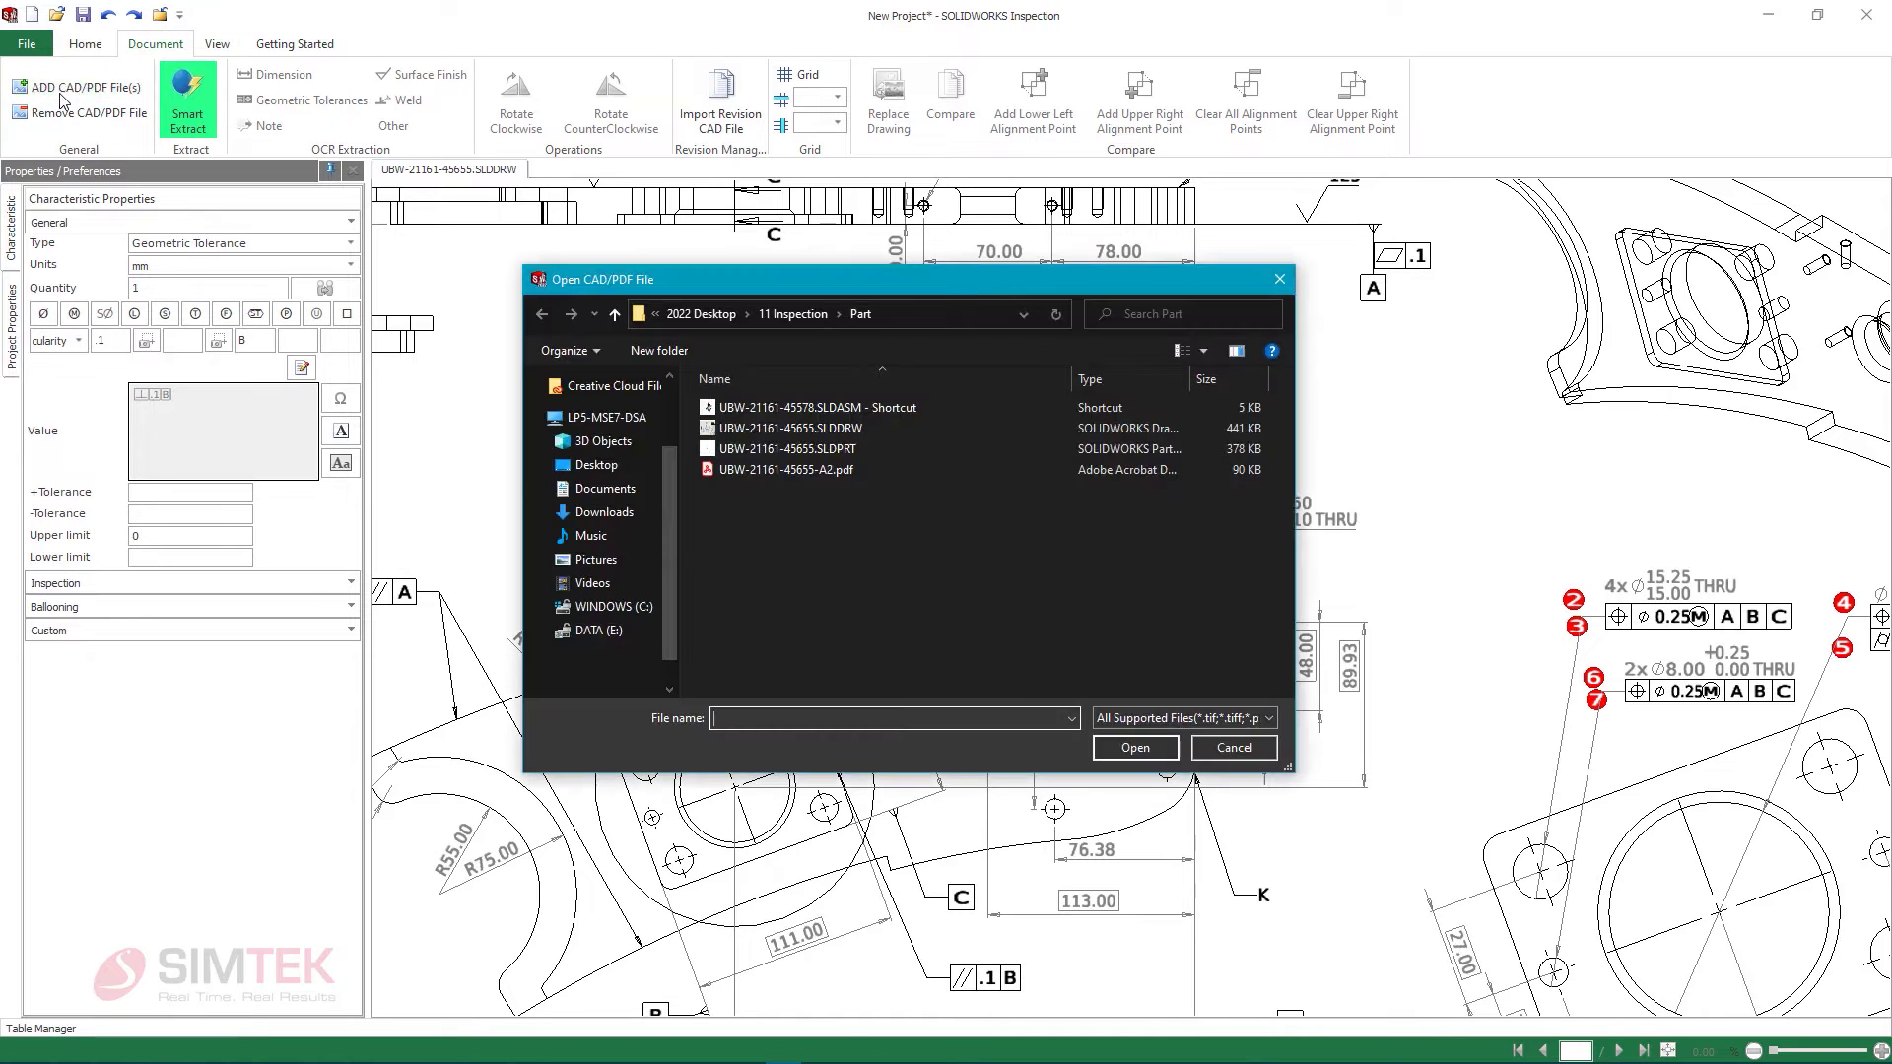
# Step: Add part UBW-21161-45655.SLDPRT to the project and rotate it to view its face
pyautogui.click(798, 451)
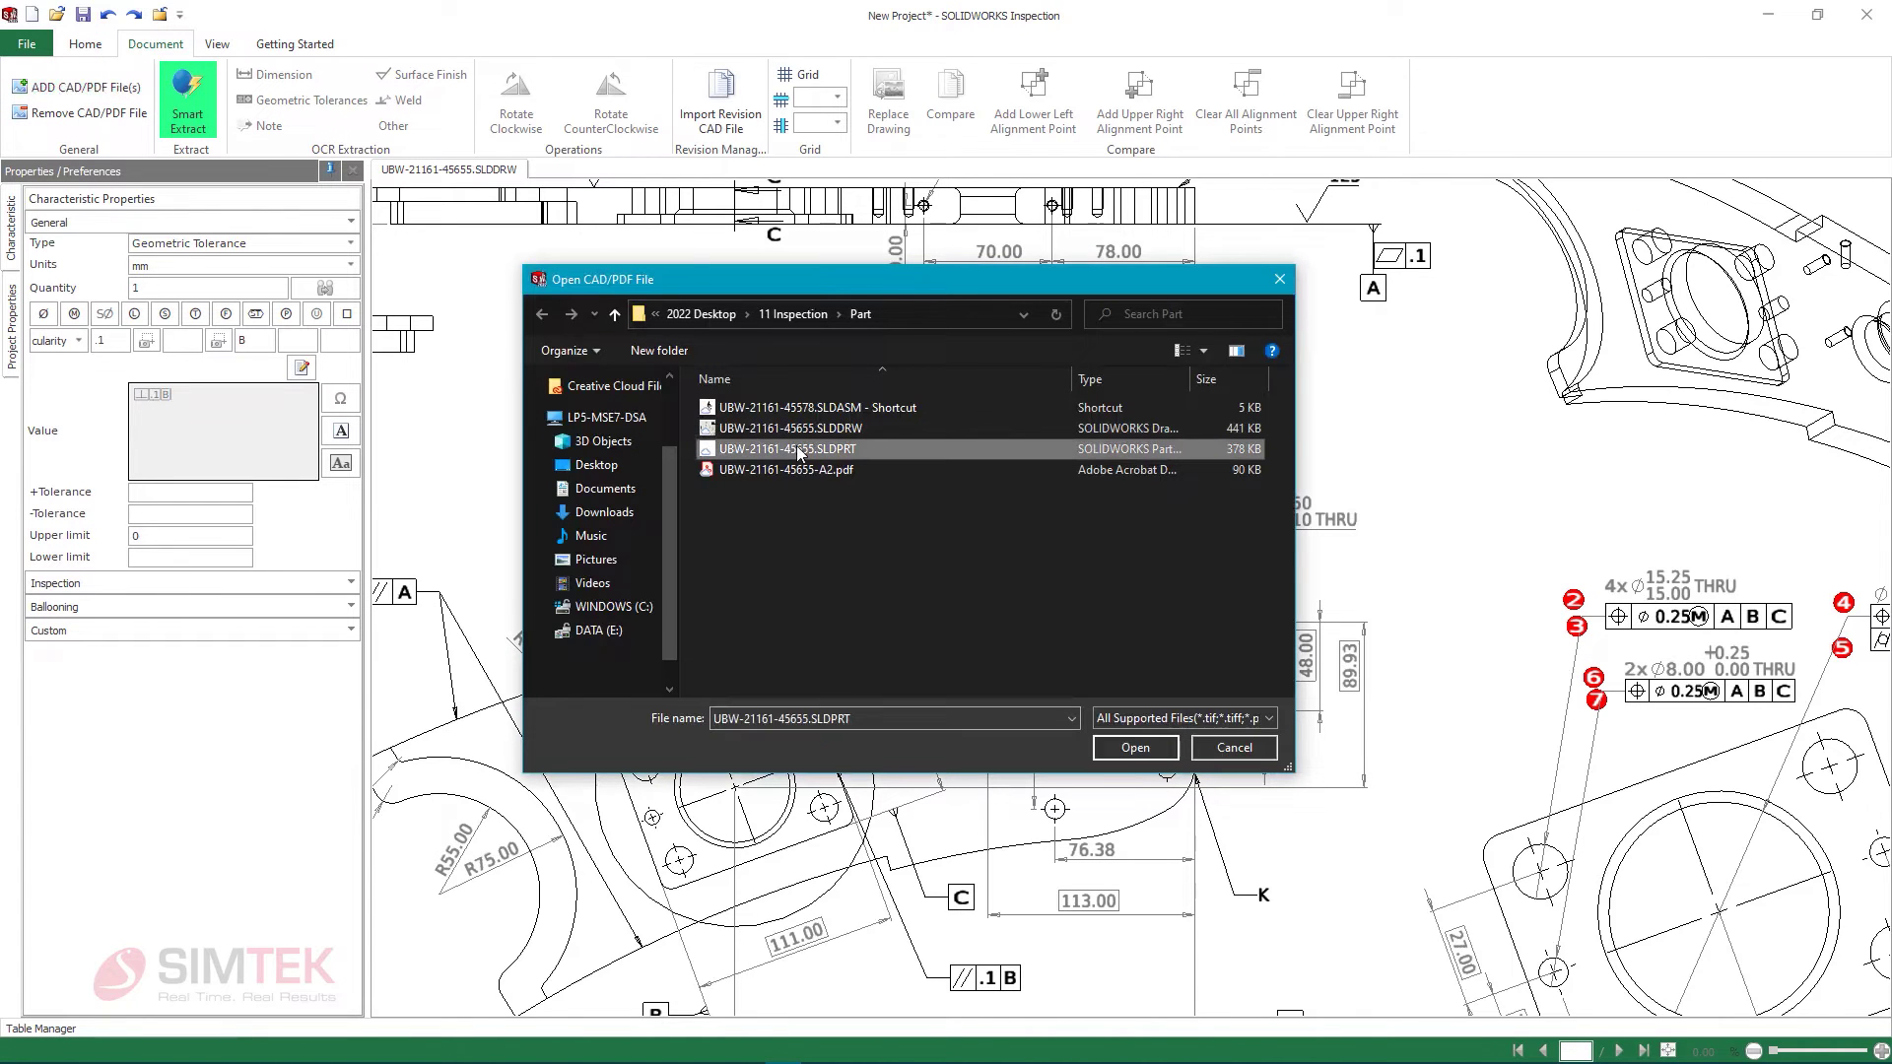
pyautogui.click(1141, 747)
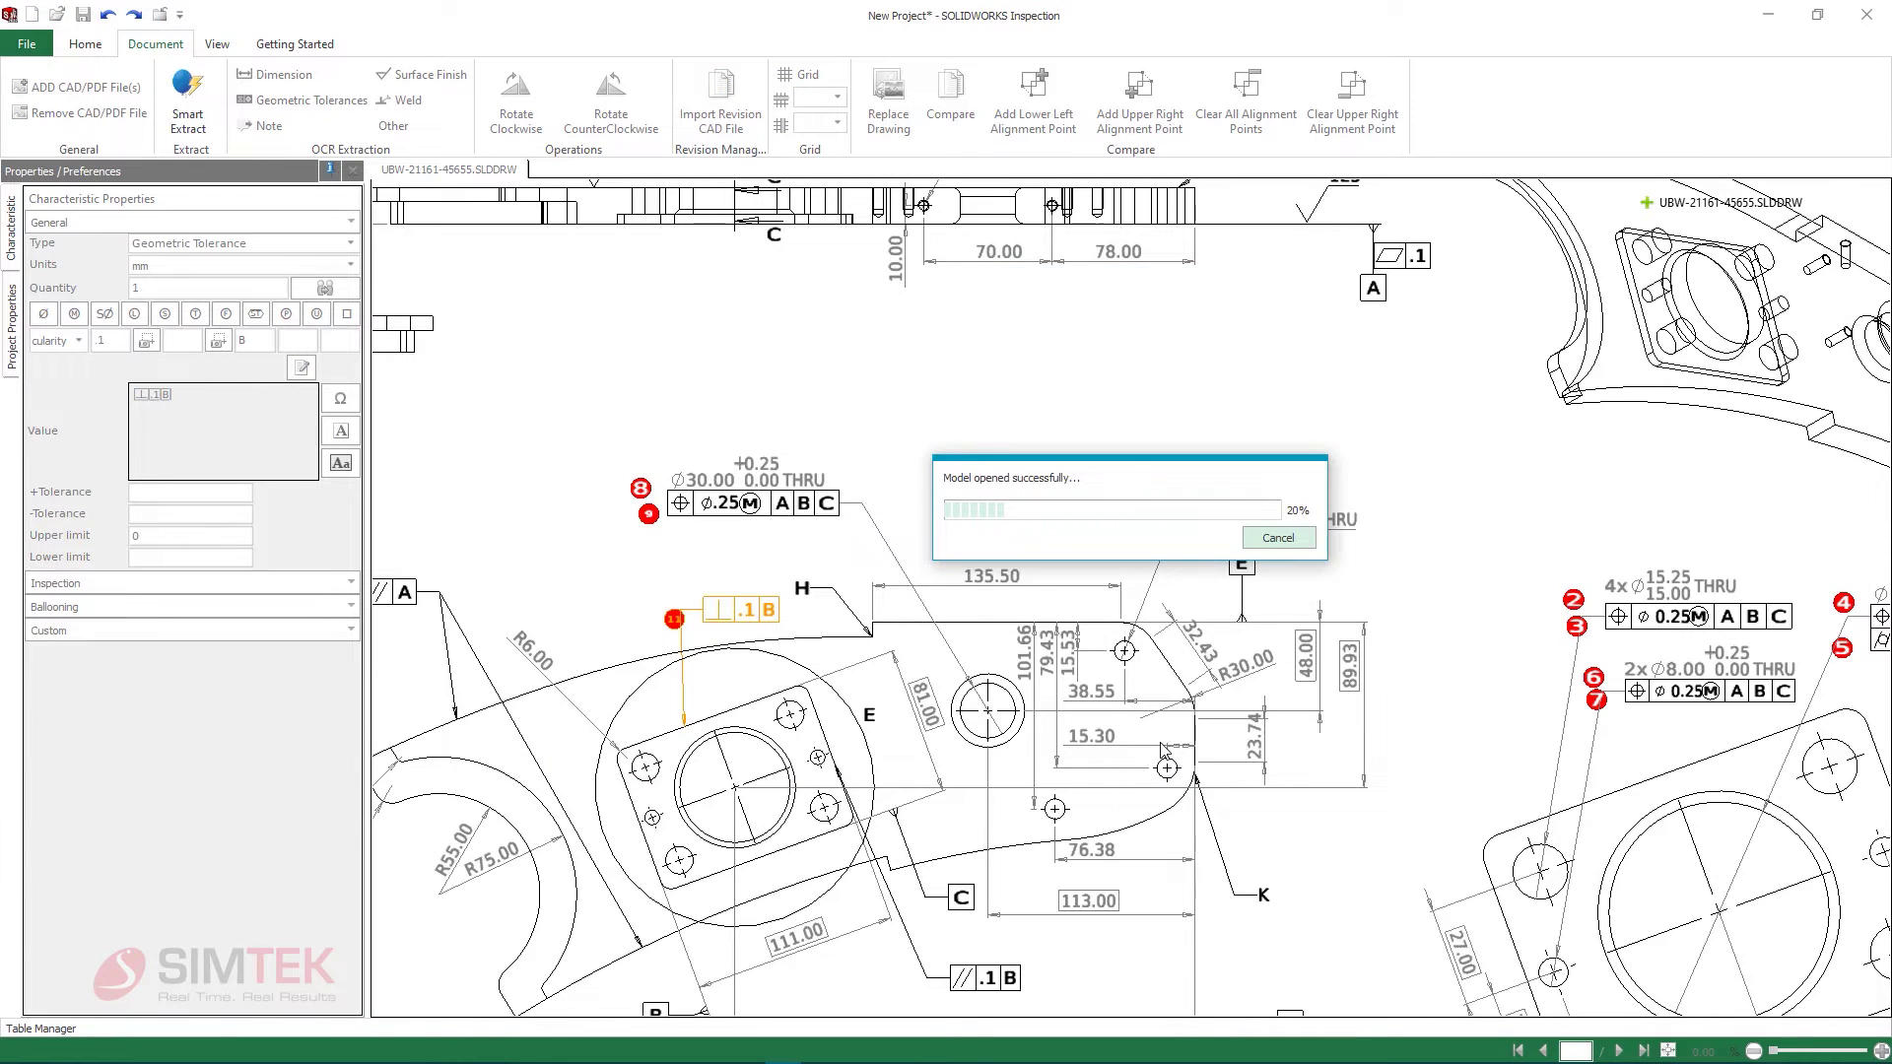
pyautogui.moveTo(1139, 734); pyautogui.dragTo(772, 716)
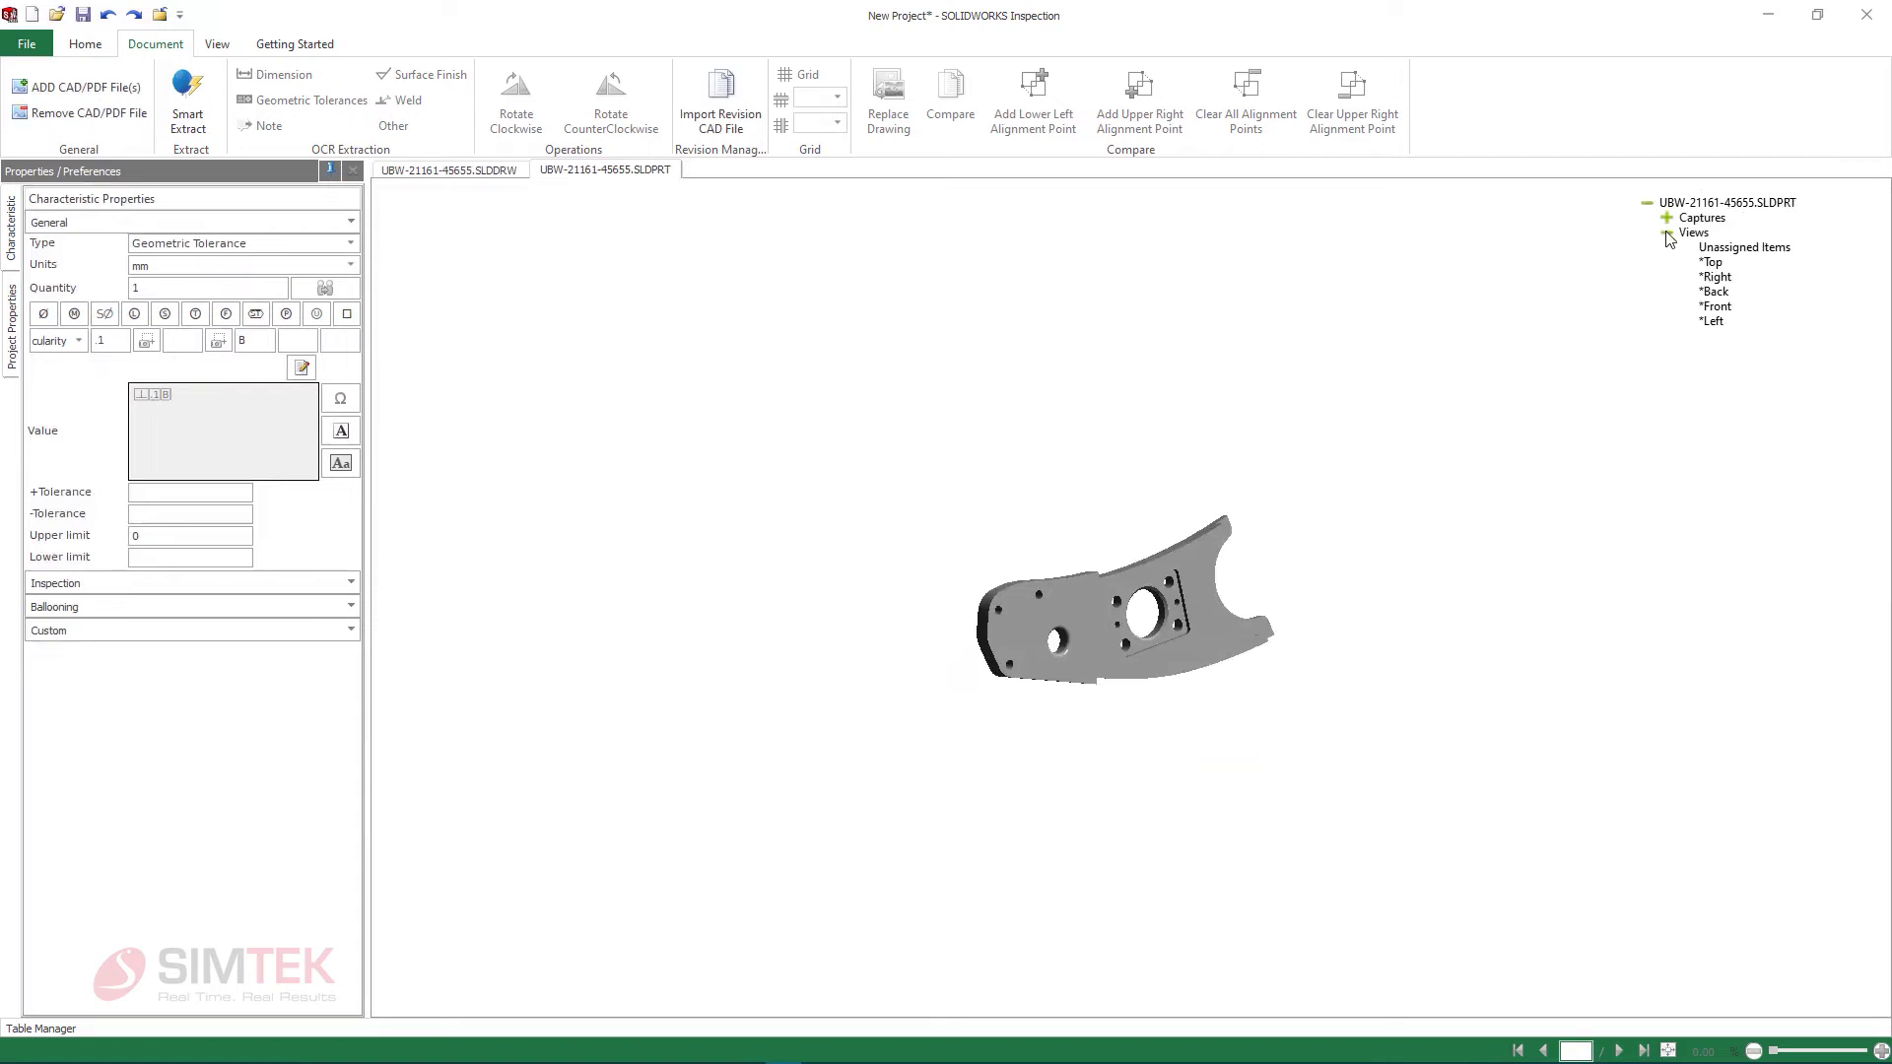
# Step: Smart Extract the part's Left-view callouts: 4x Ø15, 2x Ø8±0.25, Ø60 and Ø30±0.25
pyautogui.click(1712, 320)
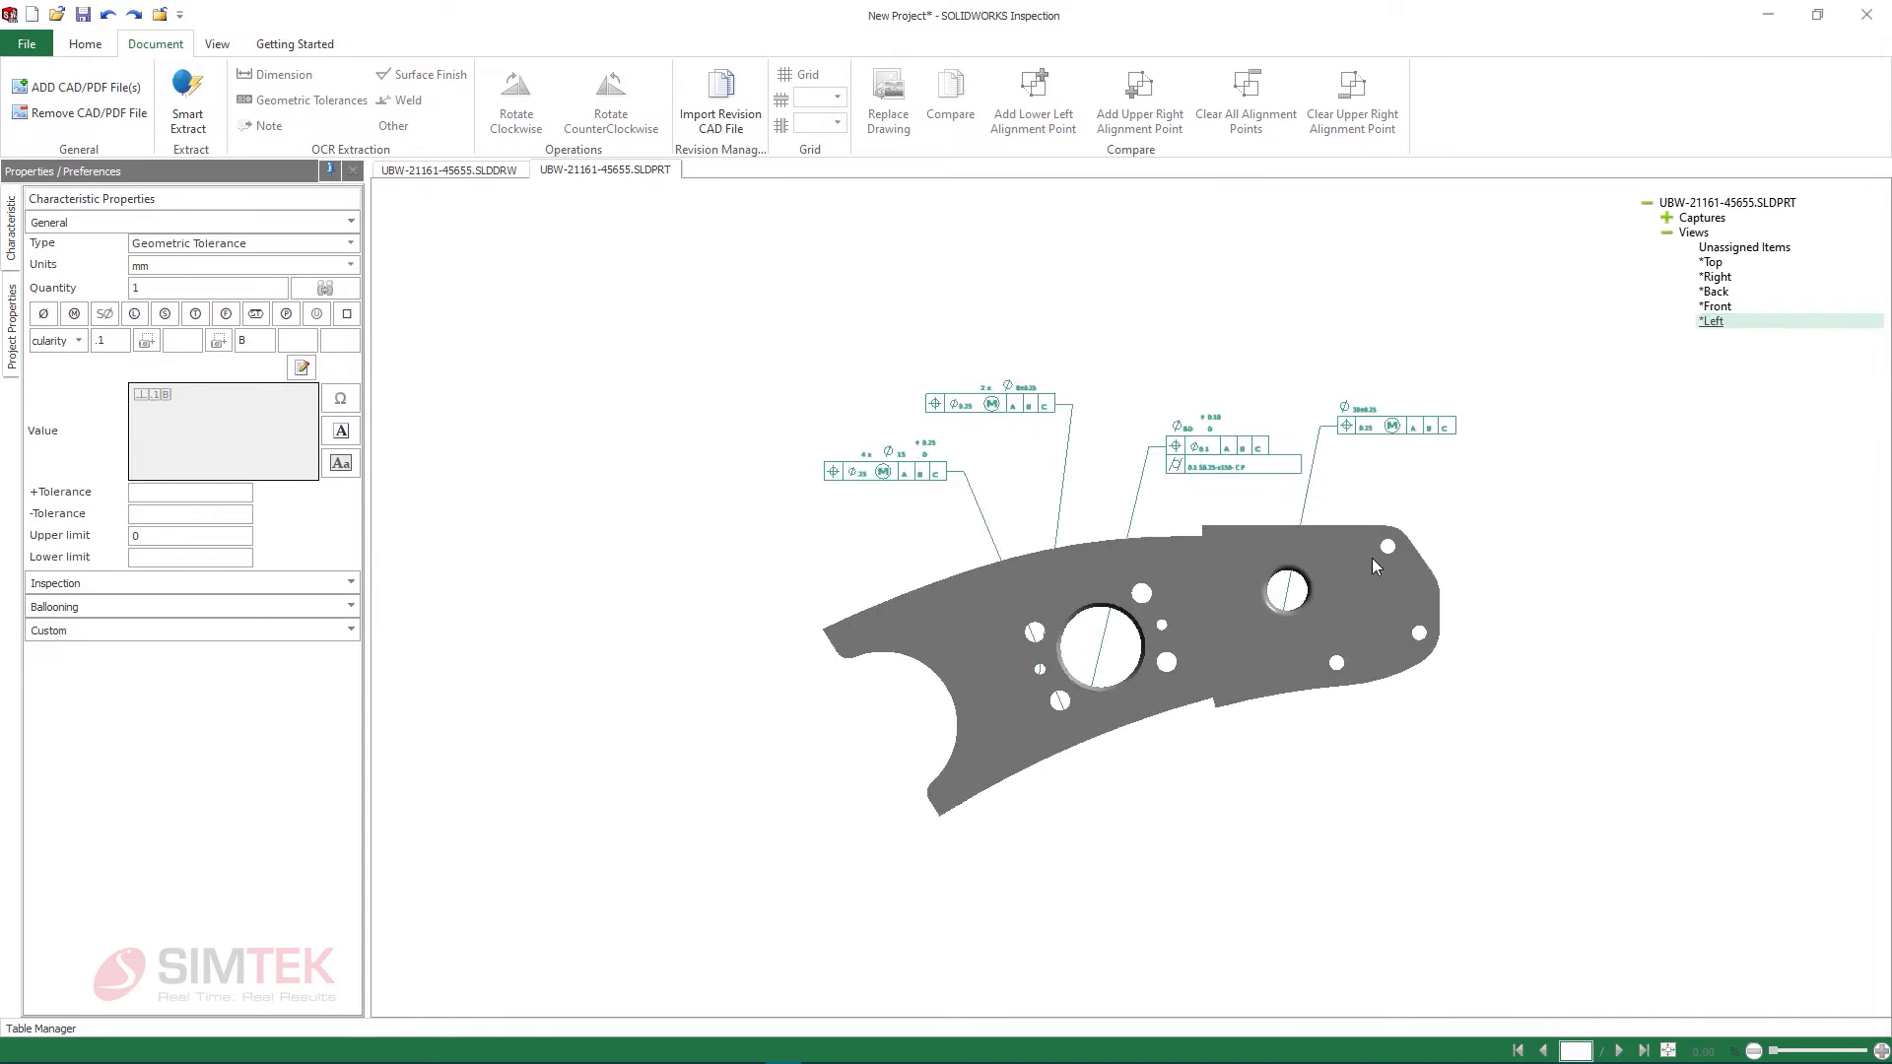
pyautogui.rightClick(670, 245)
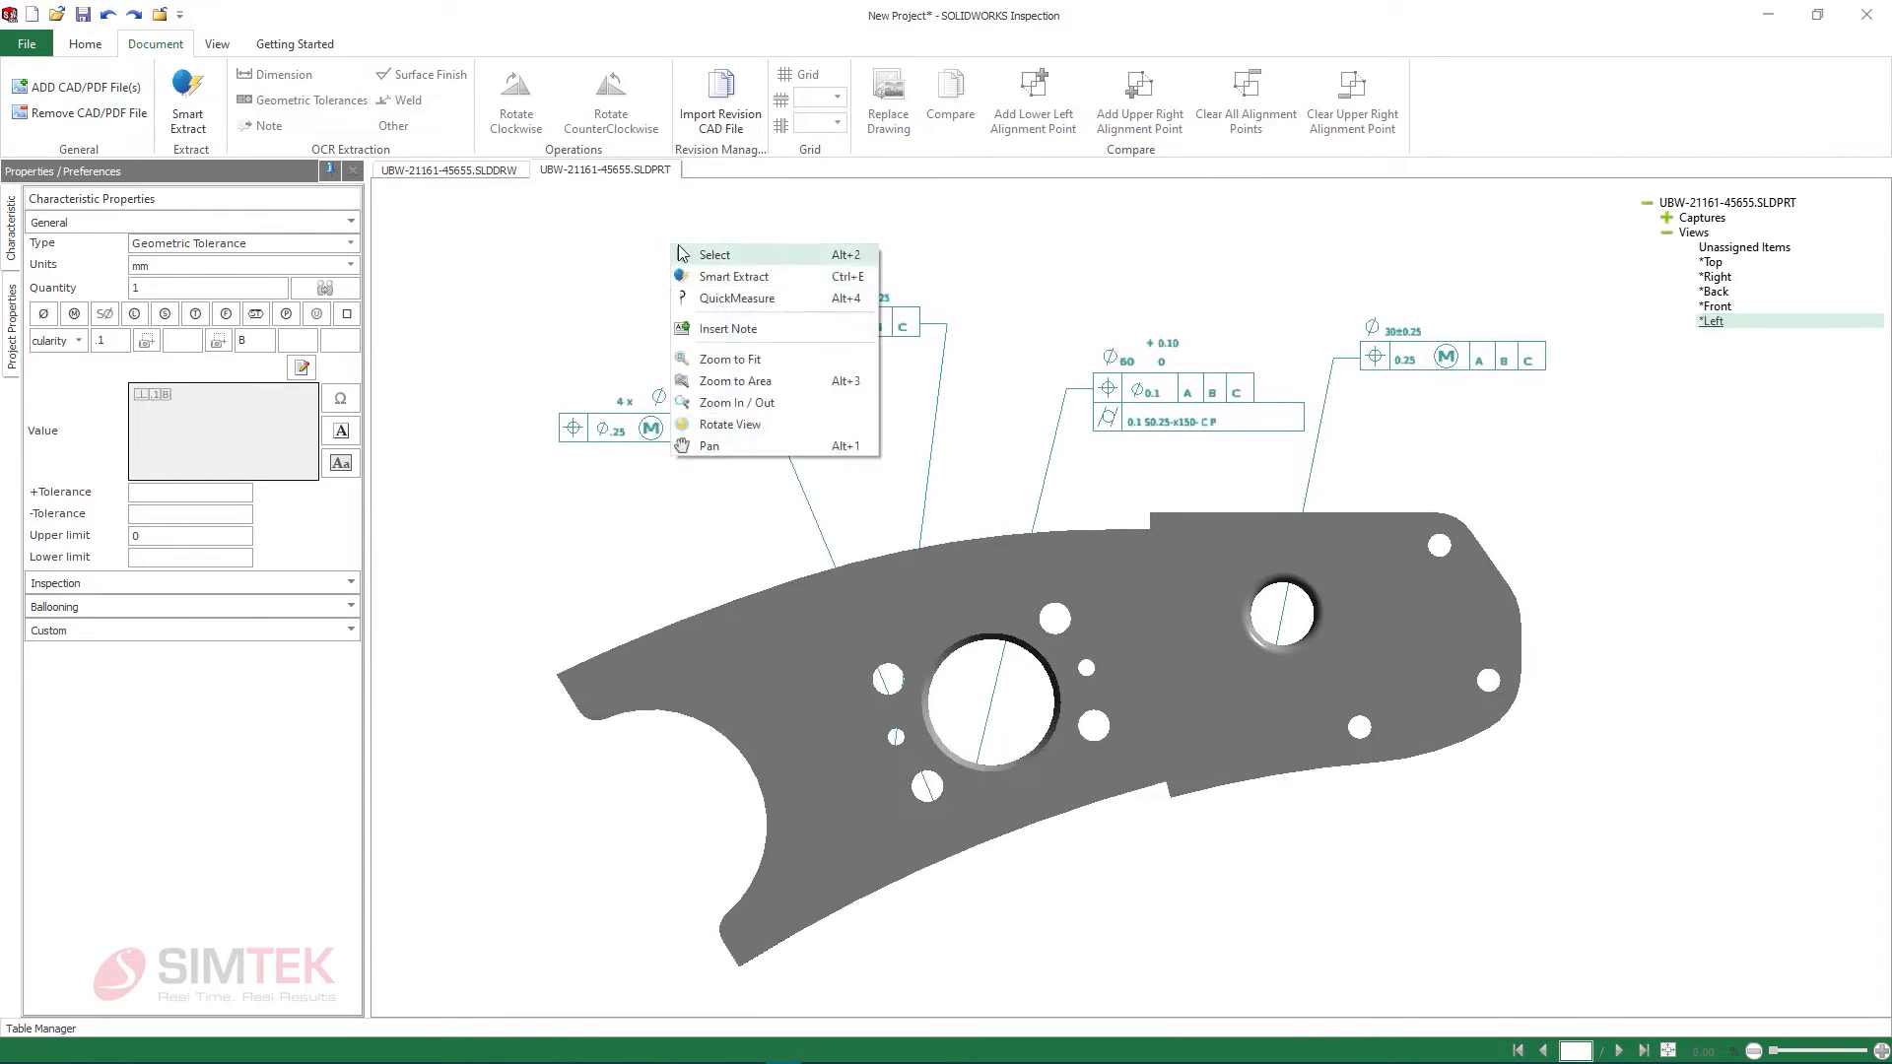
pyautogui.click(762, 283)
pyautogui.click(631, 427)
pyautogui.click(788, 322)
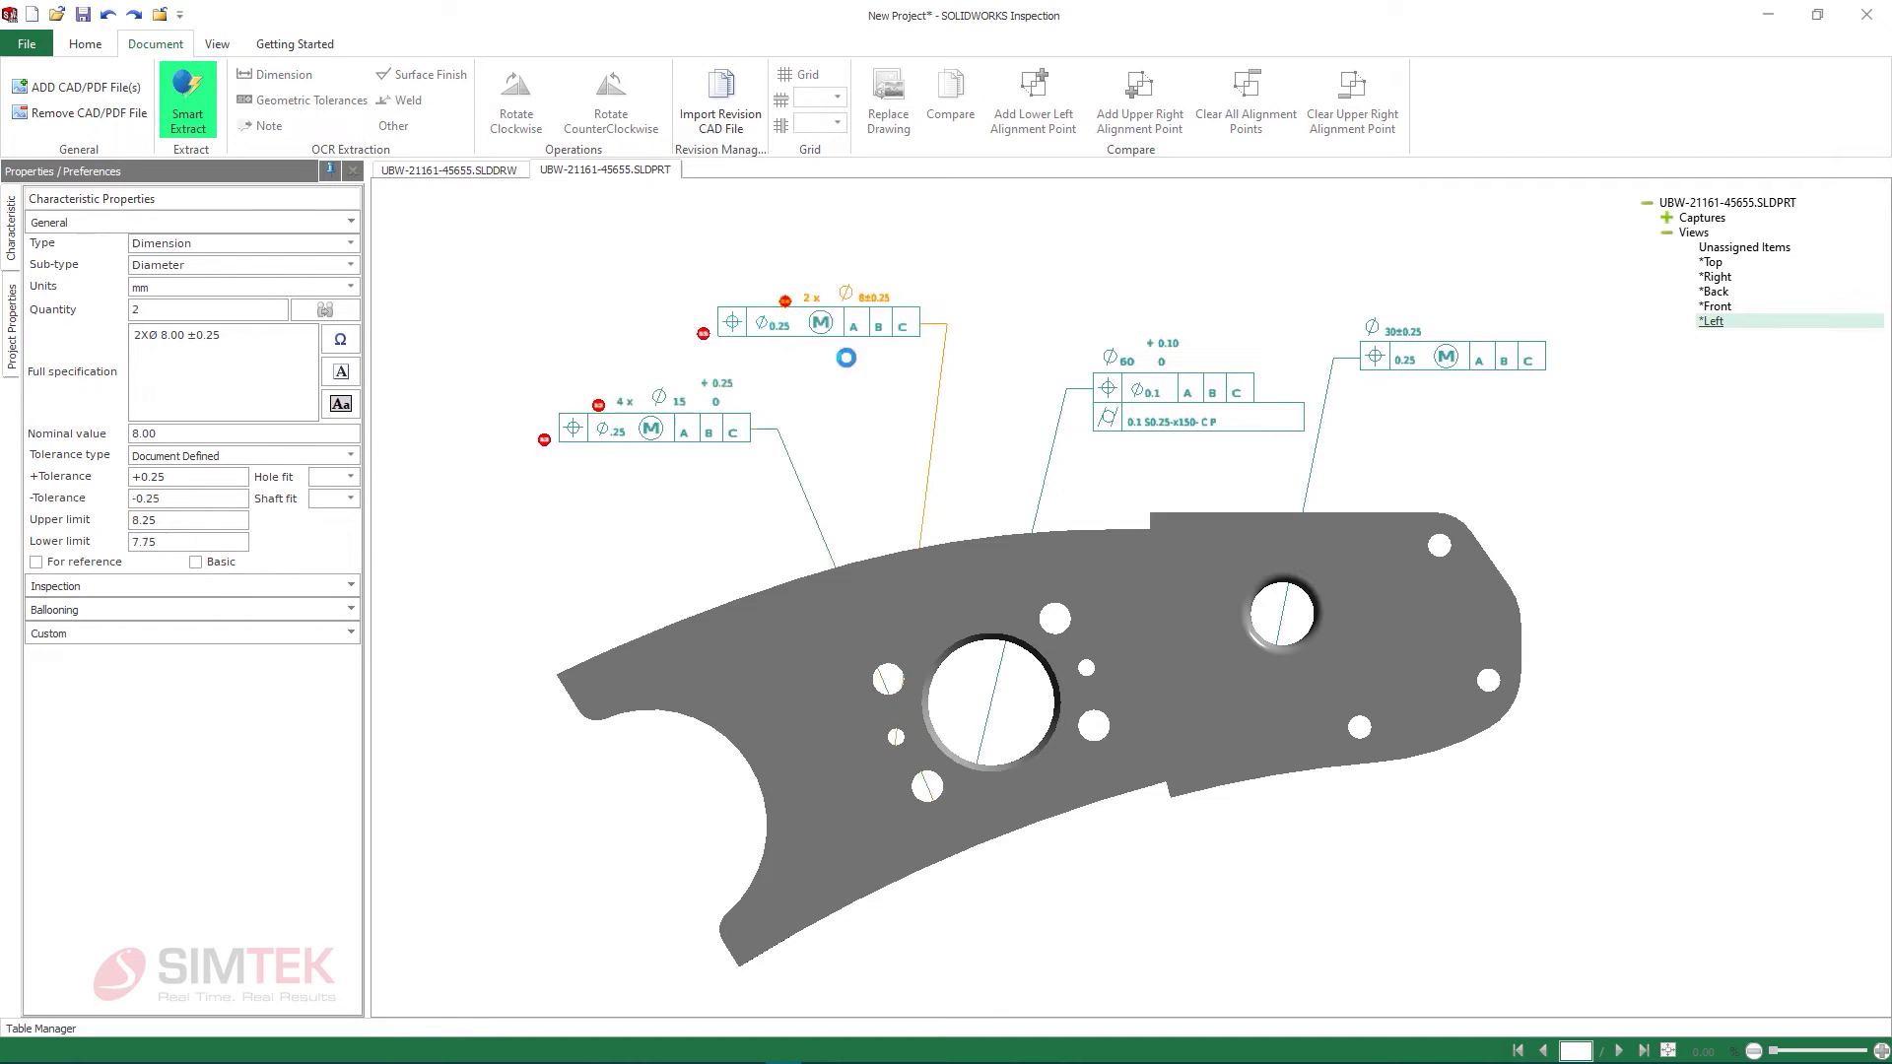
pyautogui.click(1179, 409)
pyautogui.click(1394, 331)
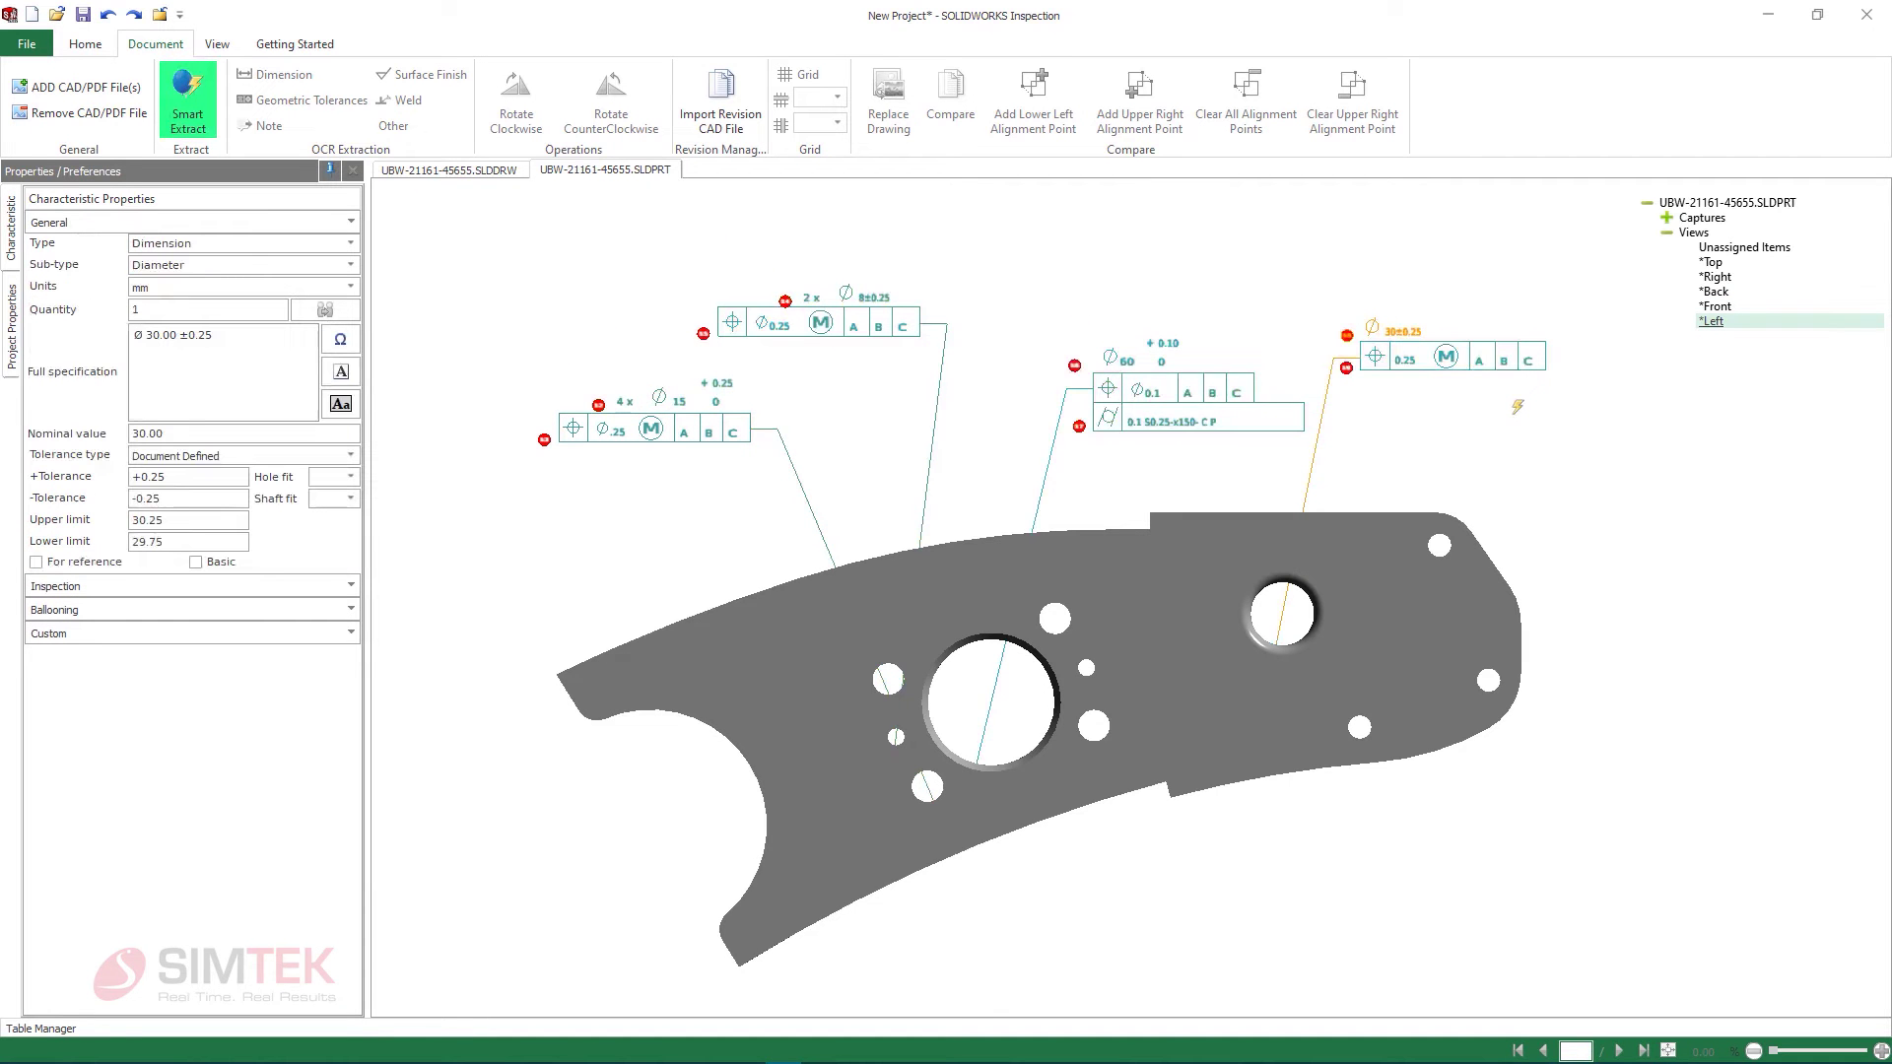
pyautogui.moveTo(995, 414); pyautogui.dragTo(937, 461, button='middle')
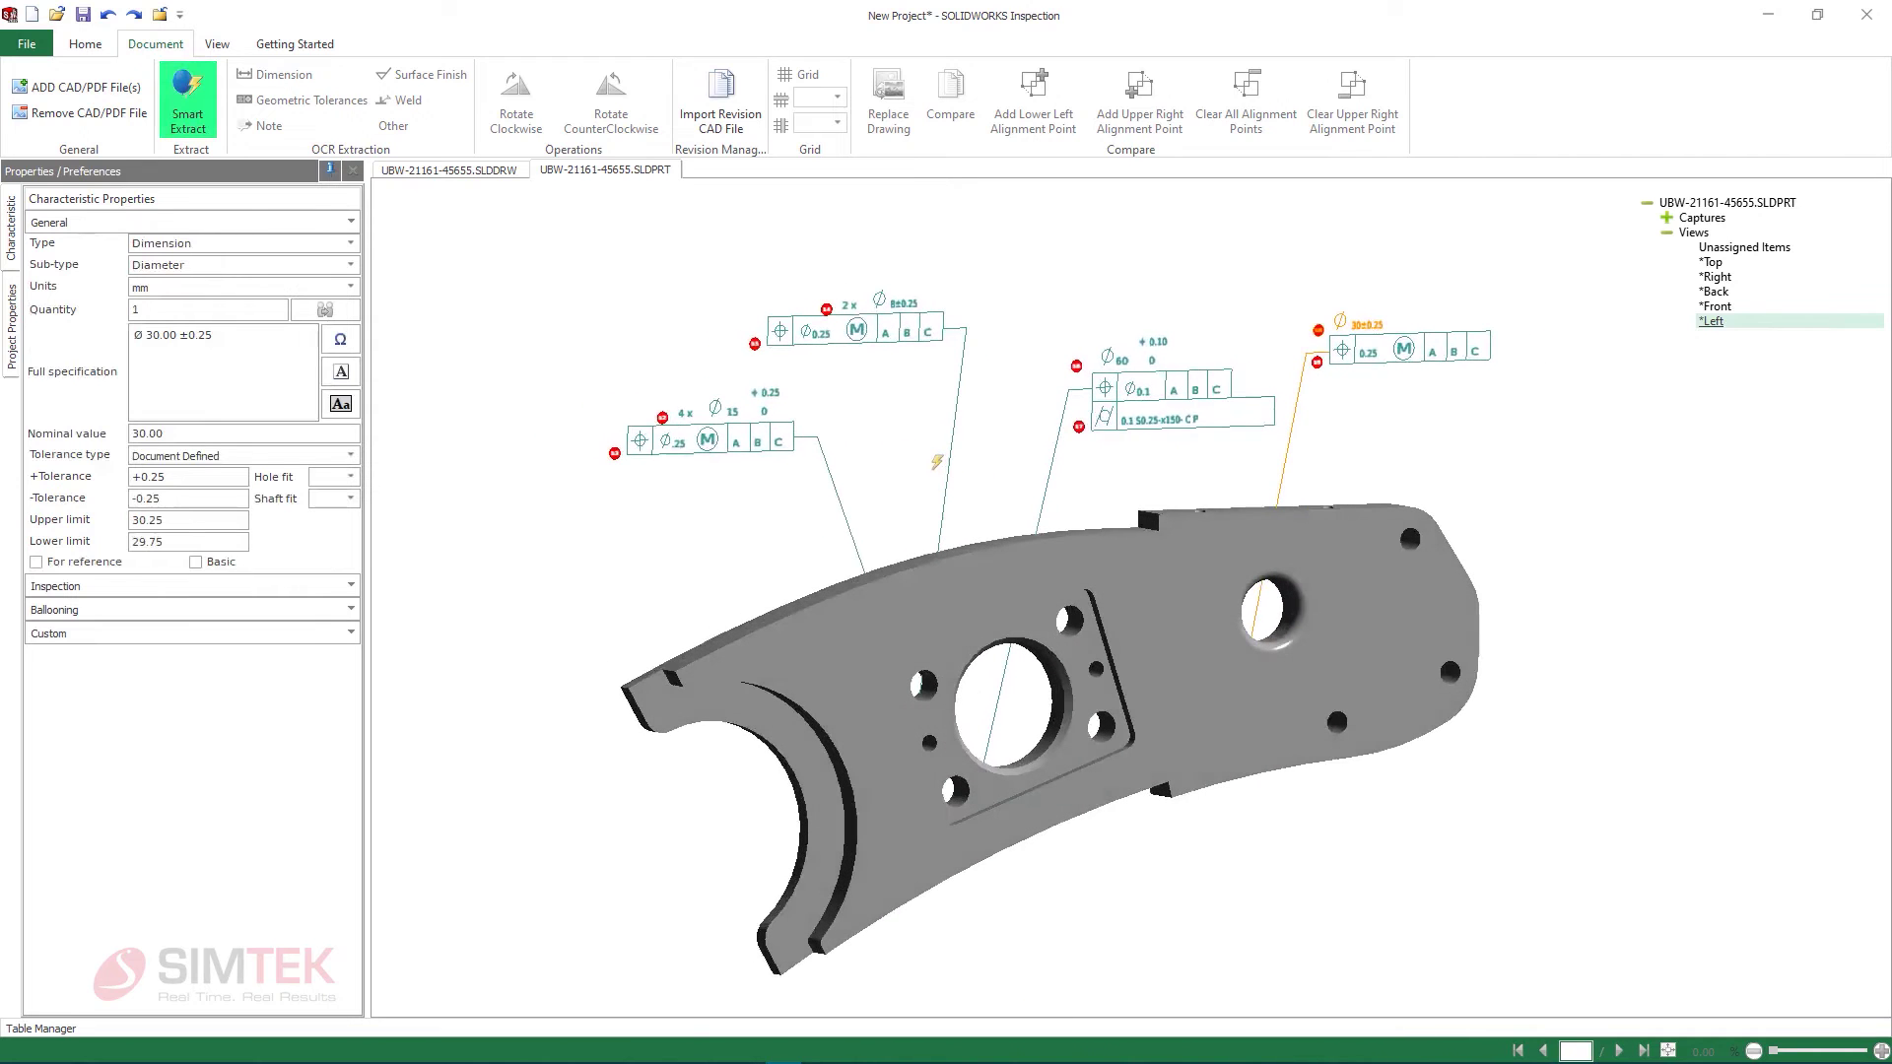
pyautogui.click(73, 91)
# Step: Load assembly UBW-21161-45578.SLDASM and display its *Right saved view
pyautogui.click(705, 408)
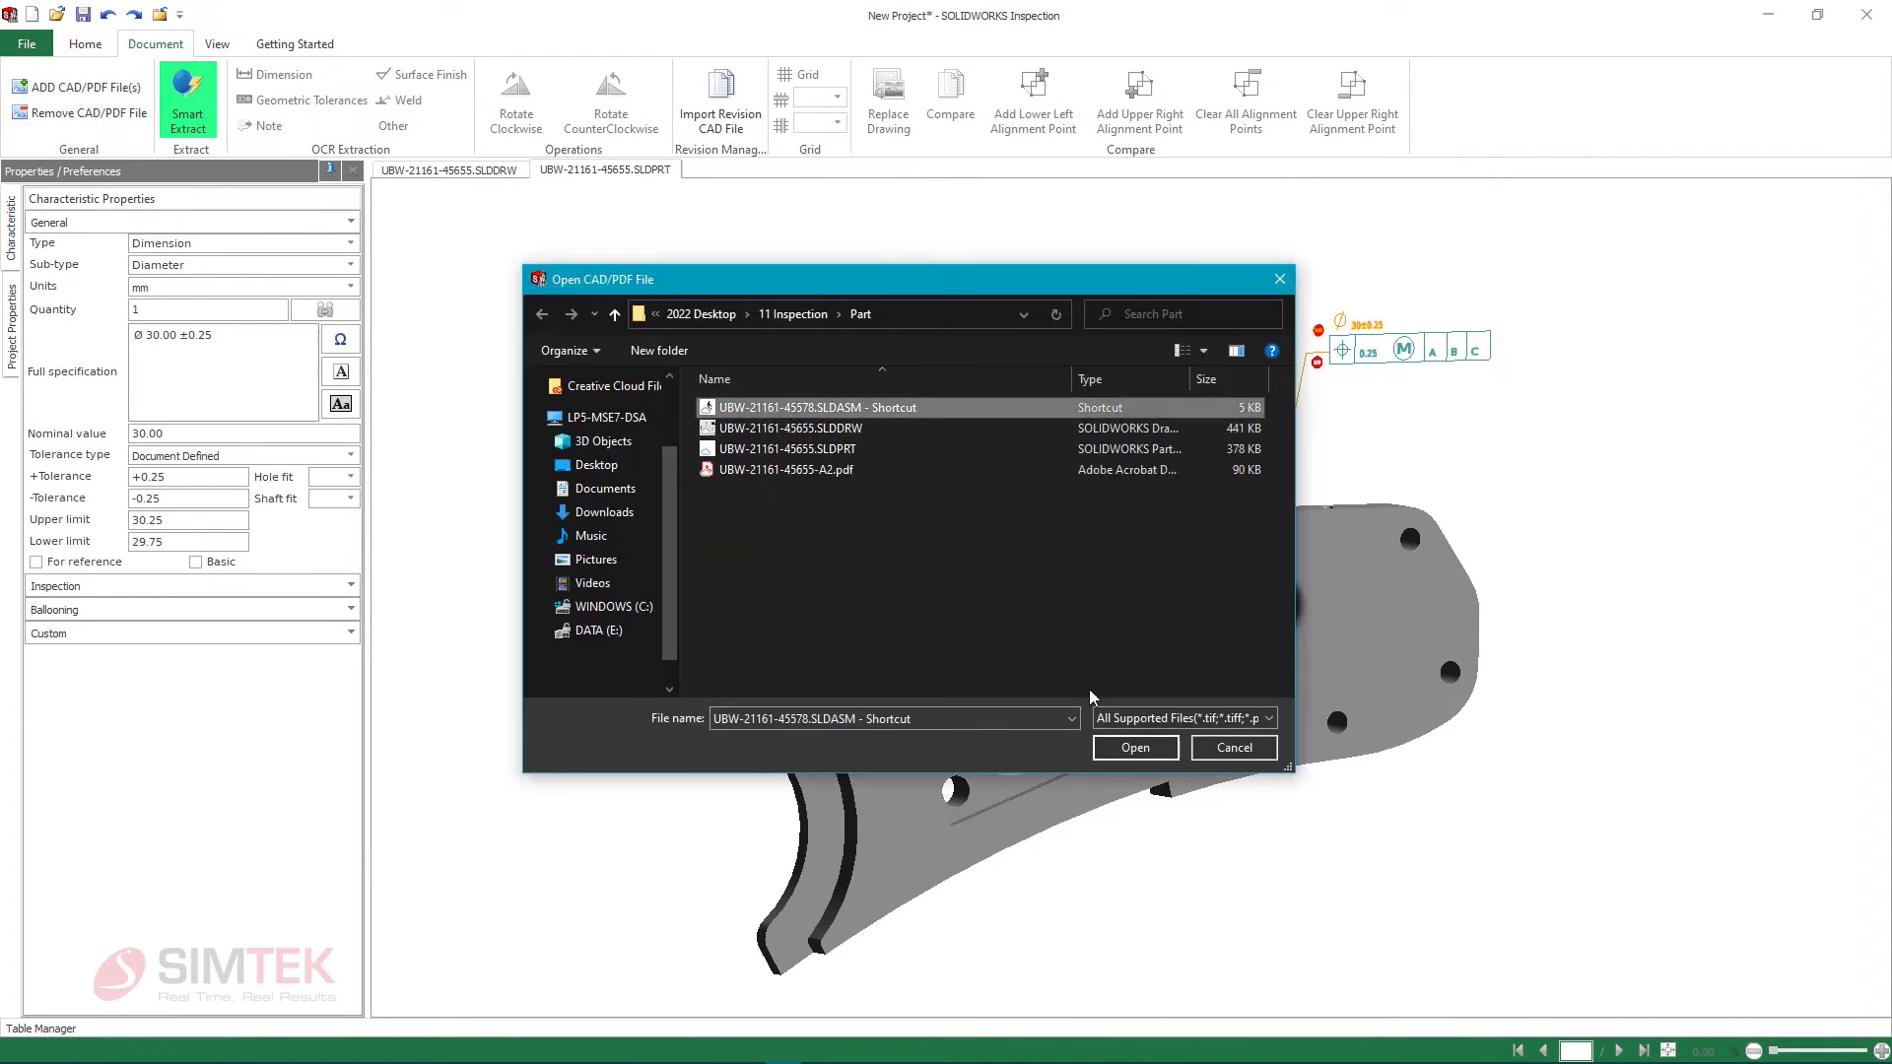
pyautogui.click(1143, 751)
pyautogui.moveTo(1149, 760); pyautogui.dragTo(1627, 589, button='middle')
pyautogui.click(1645, 203)
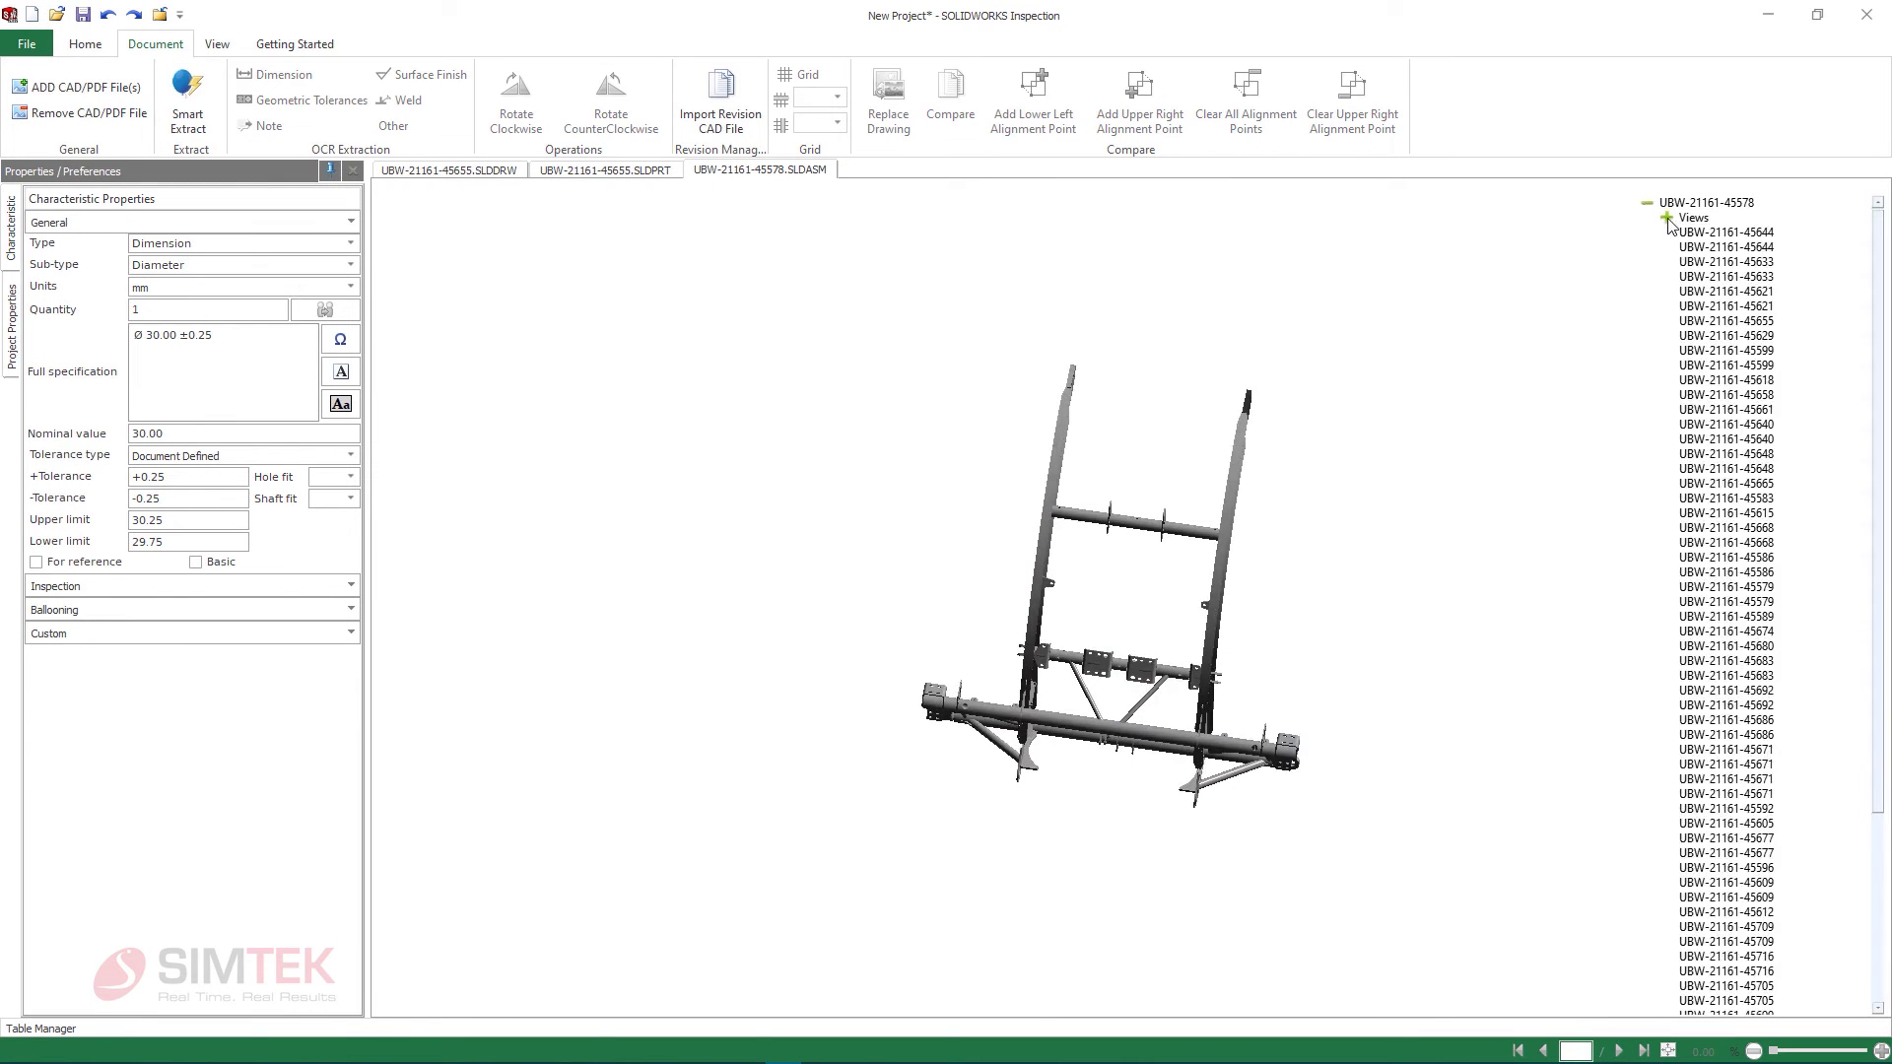
pyautogui.click(1667, 218)
pyautogui.click(1717, 290)
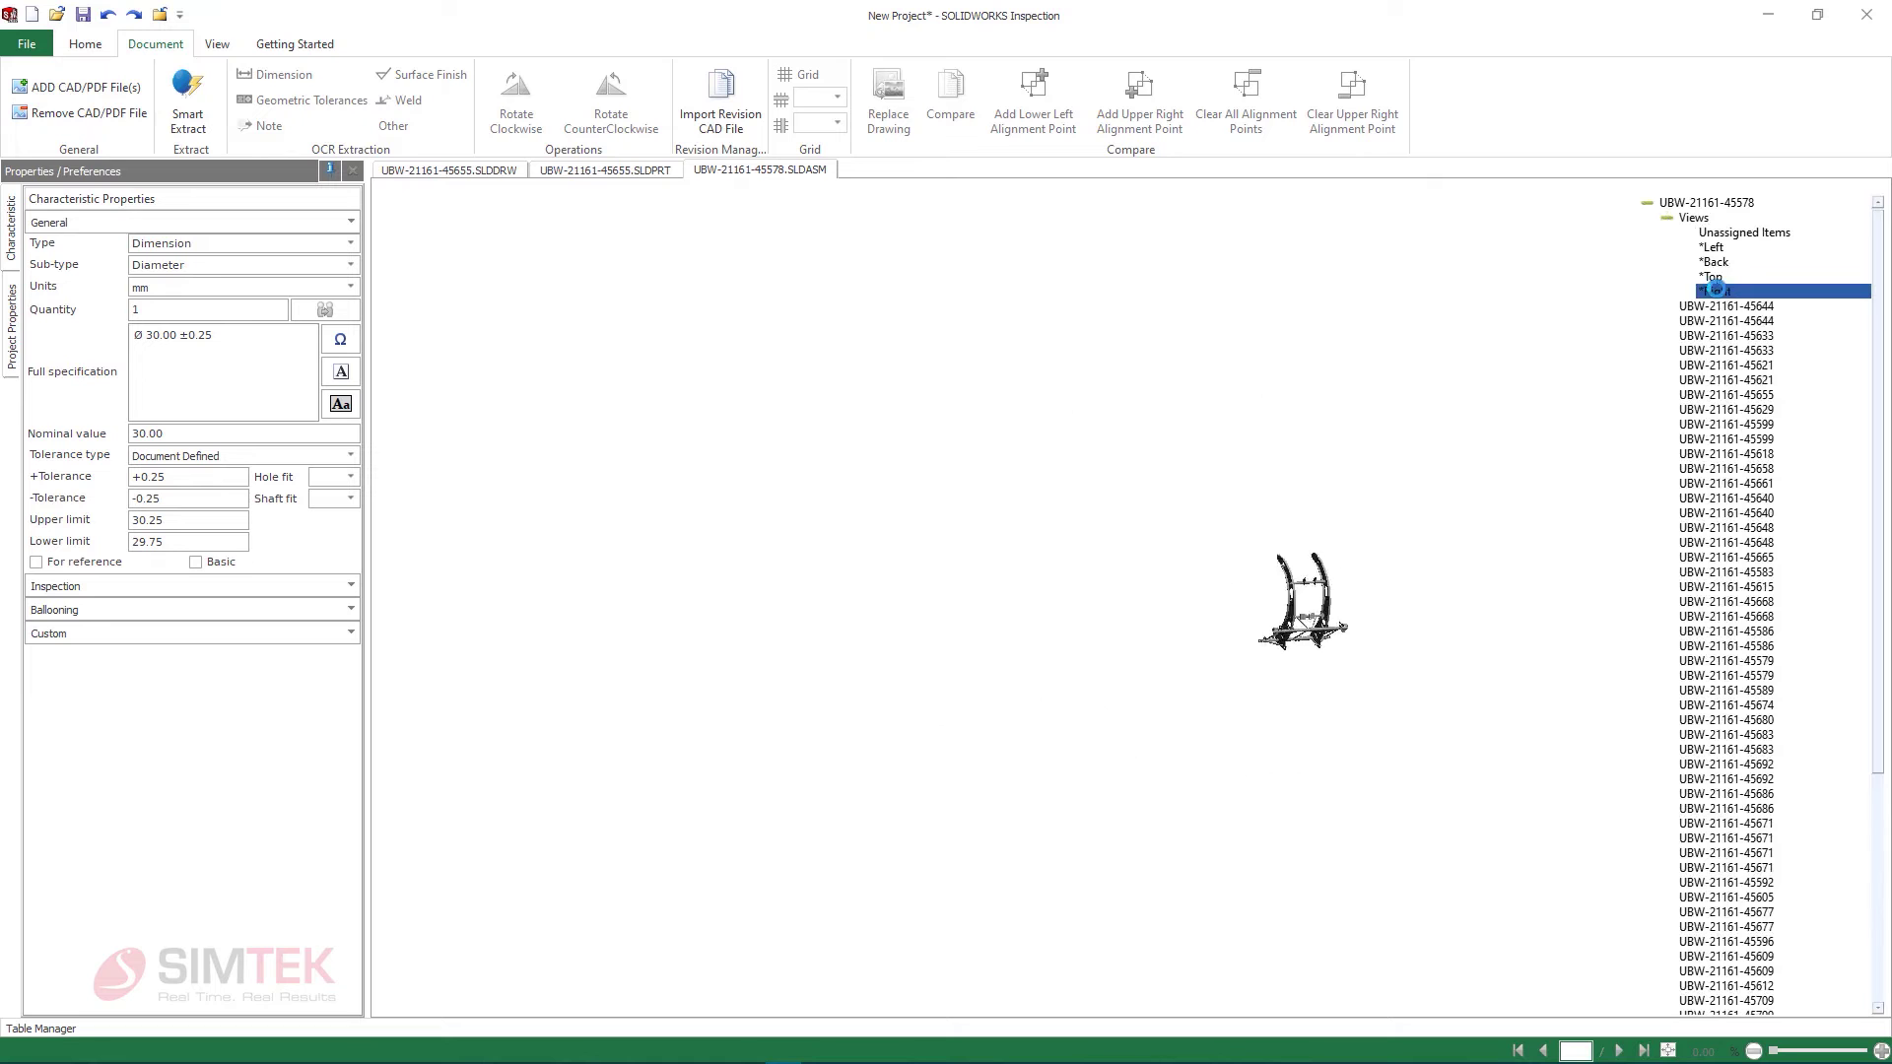
pyautogui.scroll(6, 1059, 412)
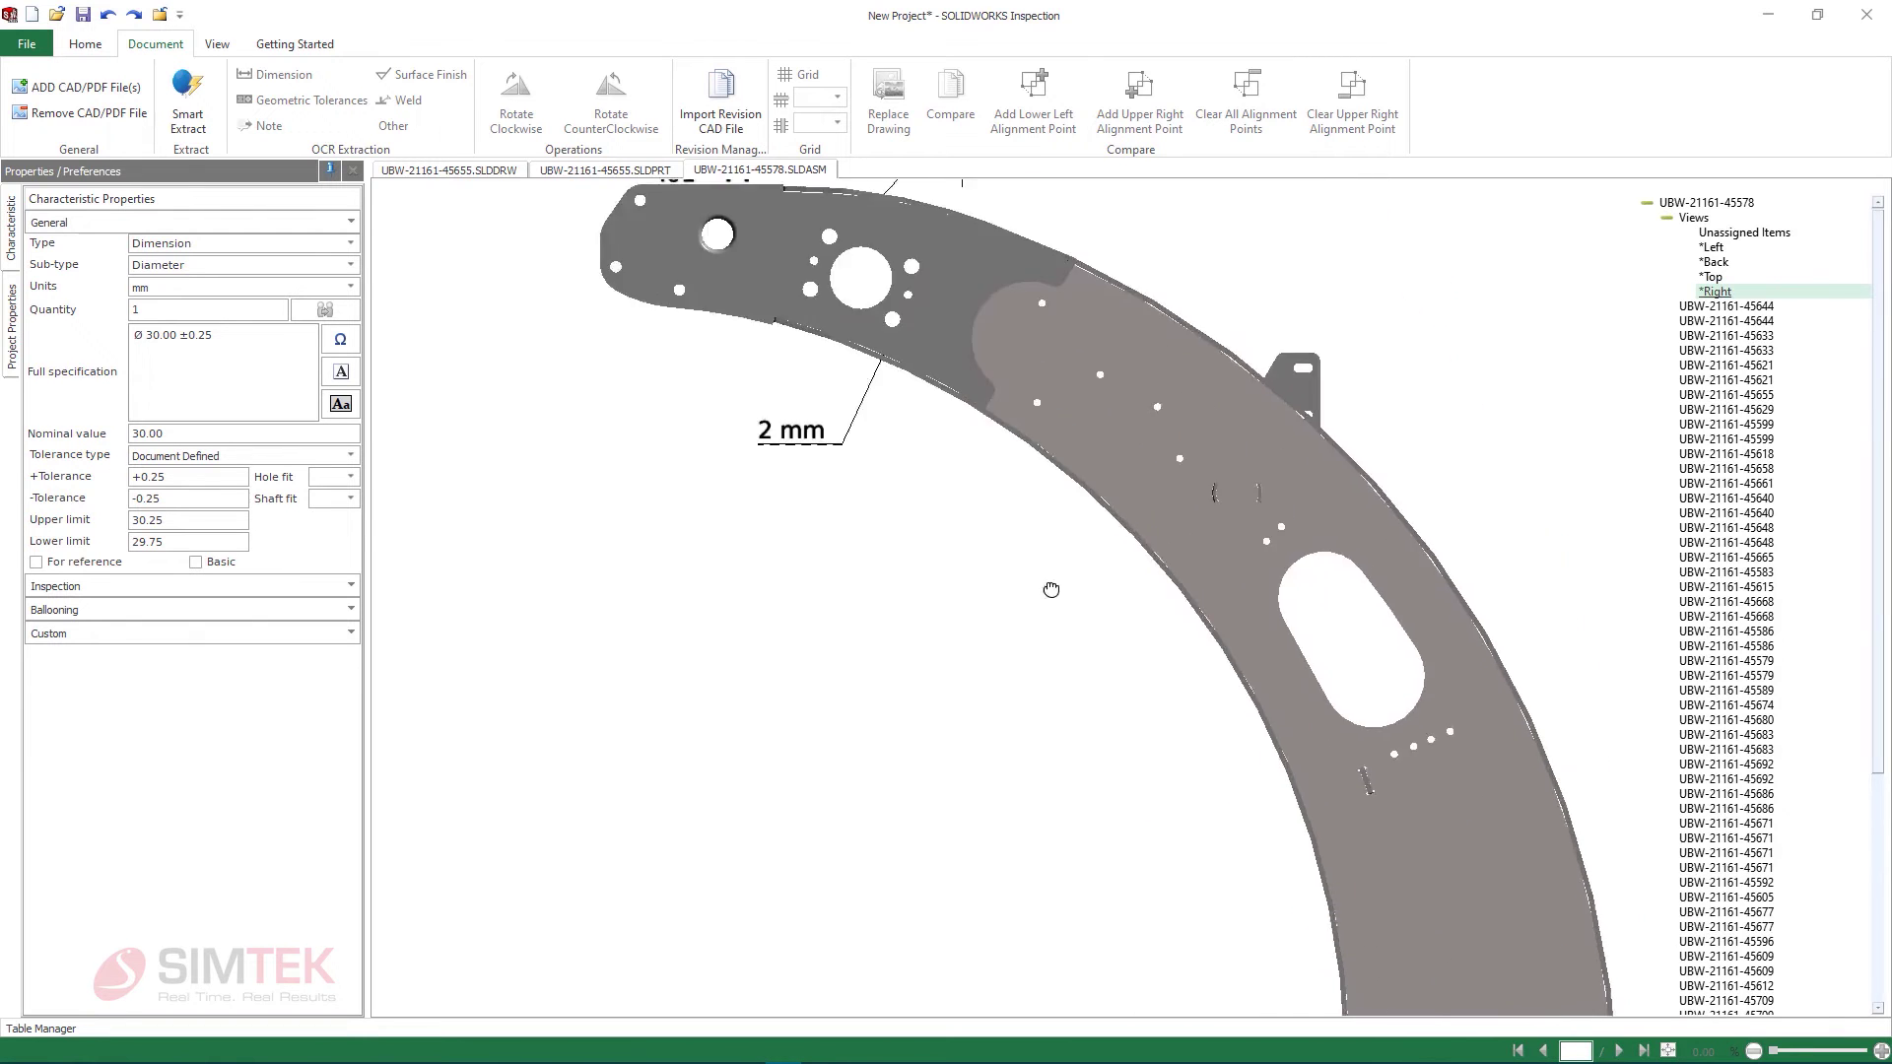
# Step: Smart Extract balloons on the 2 mm weld label and the surface finish annotation
pyautogui.rightClick(724, 652)
pyautogui.click(778, 680)
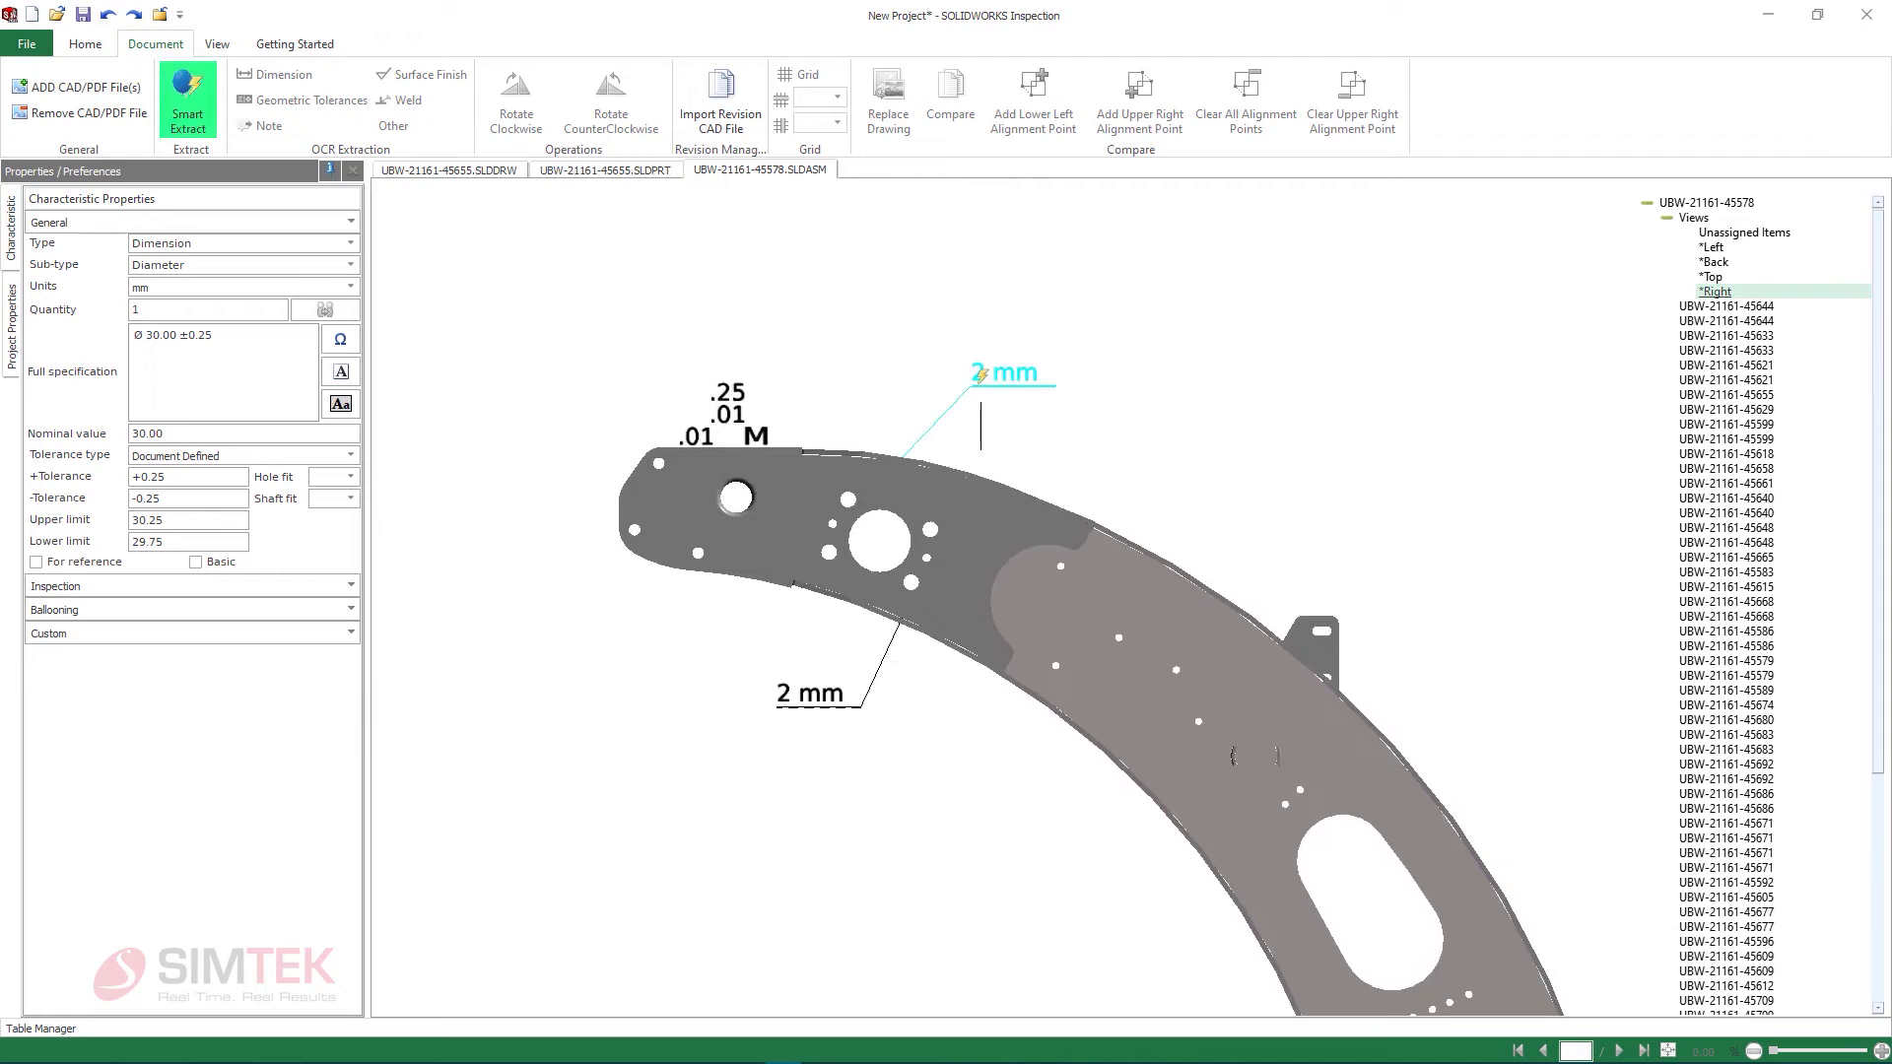
pyautogui.click(978, 378)
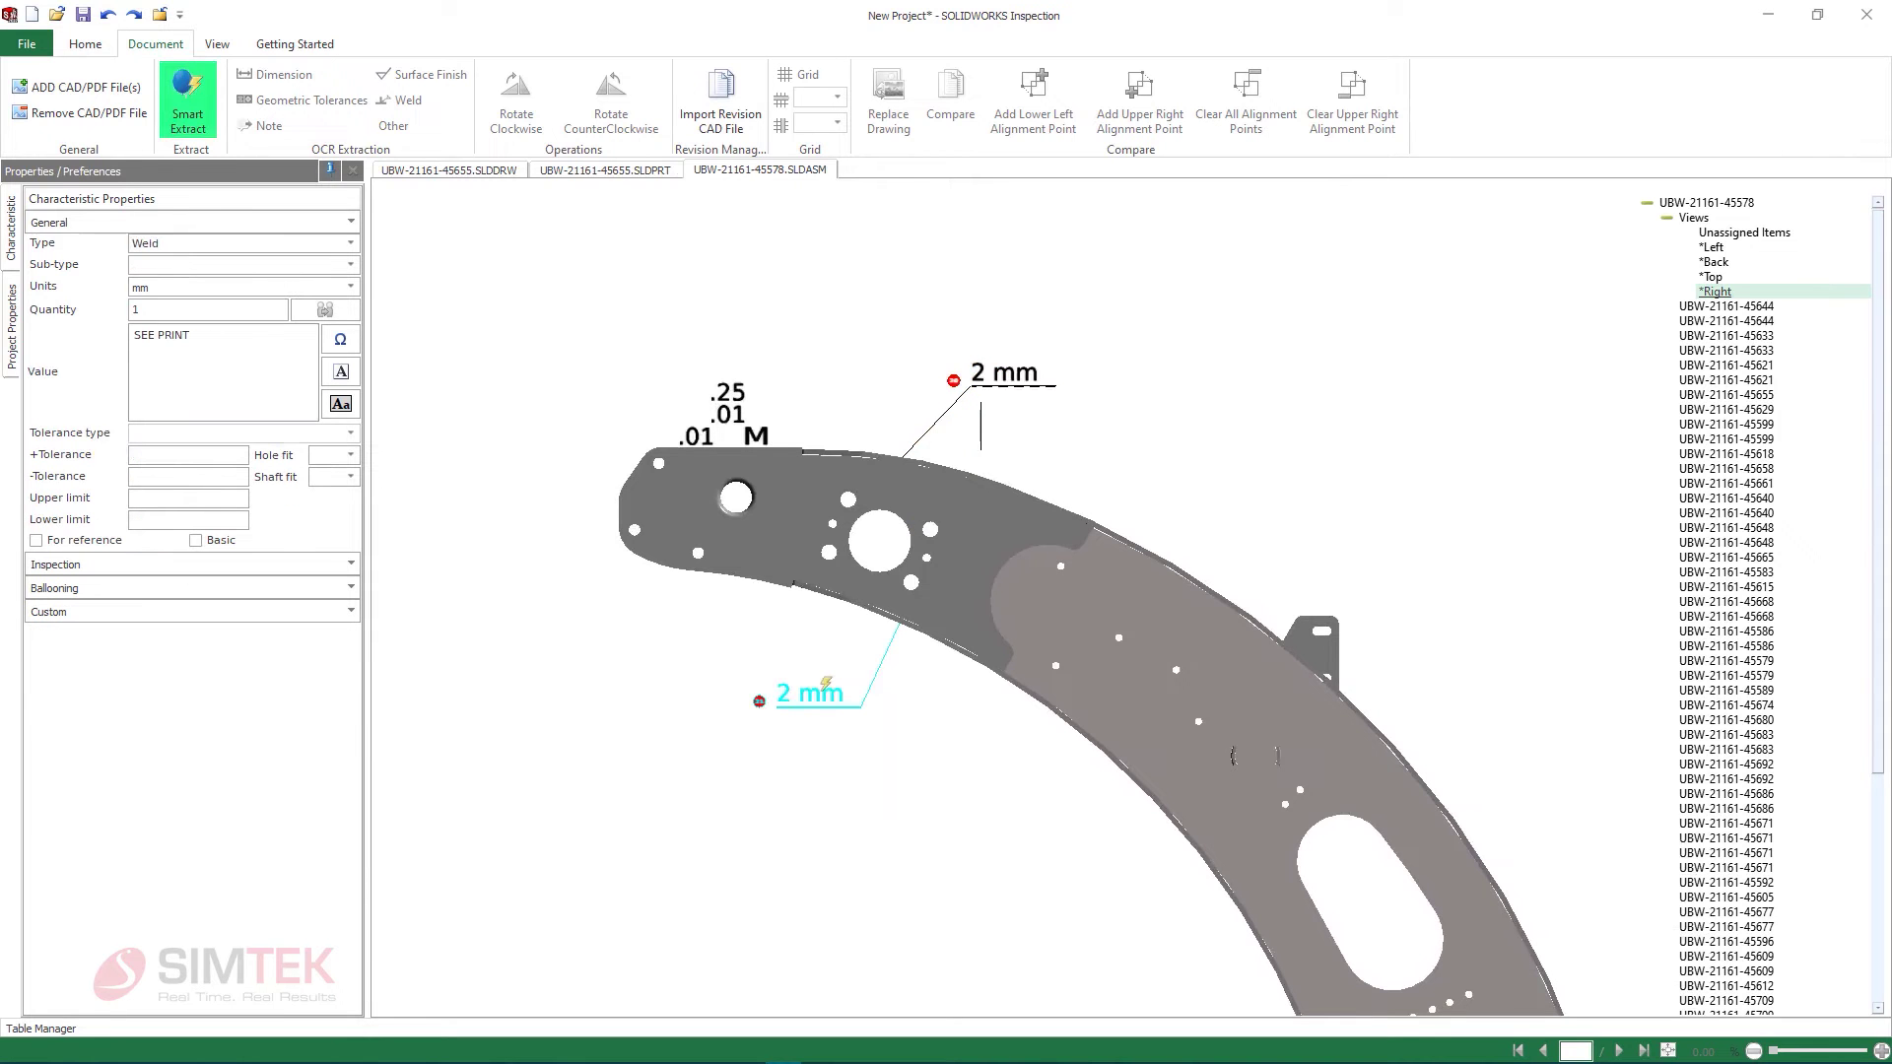
pyautogui.click(742, 406)
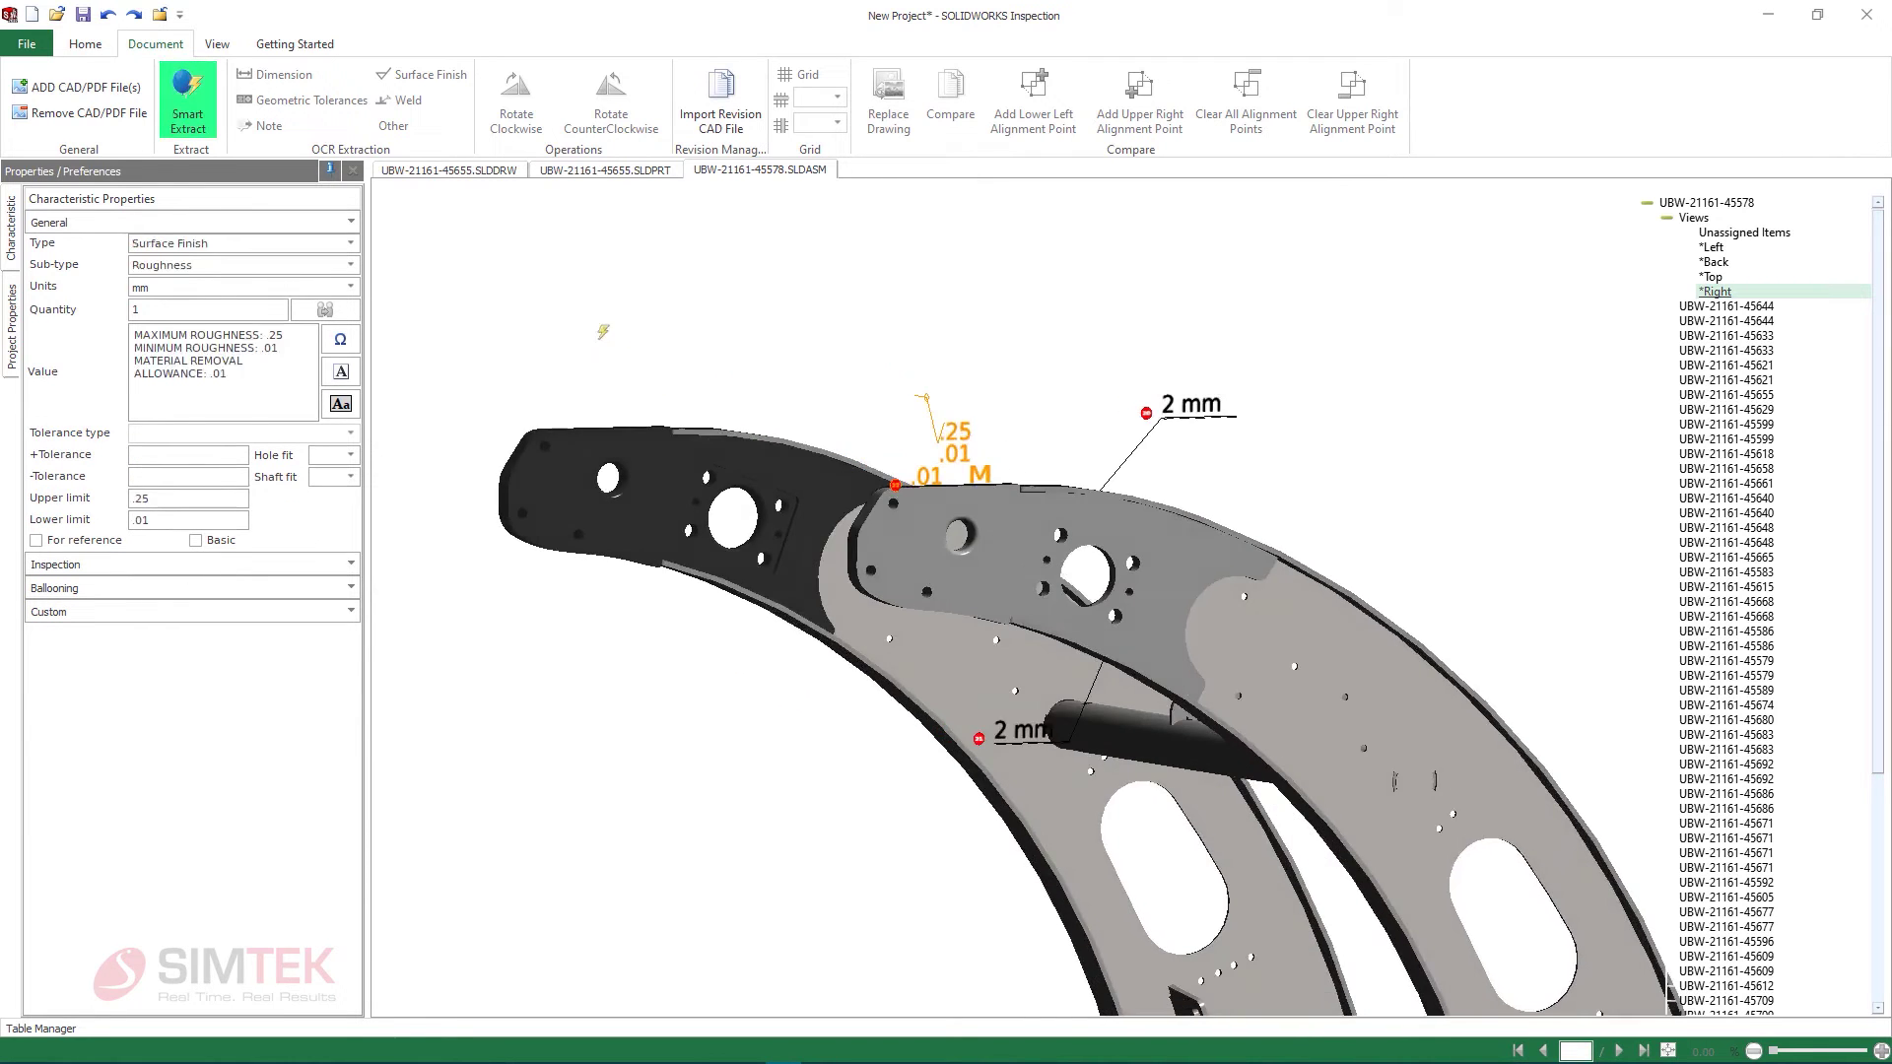
pyautogui.click(330, 170)
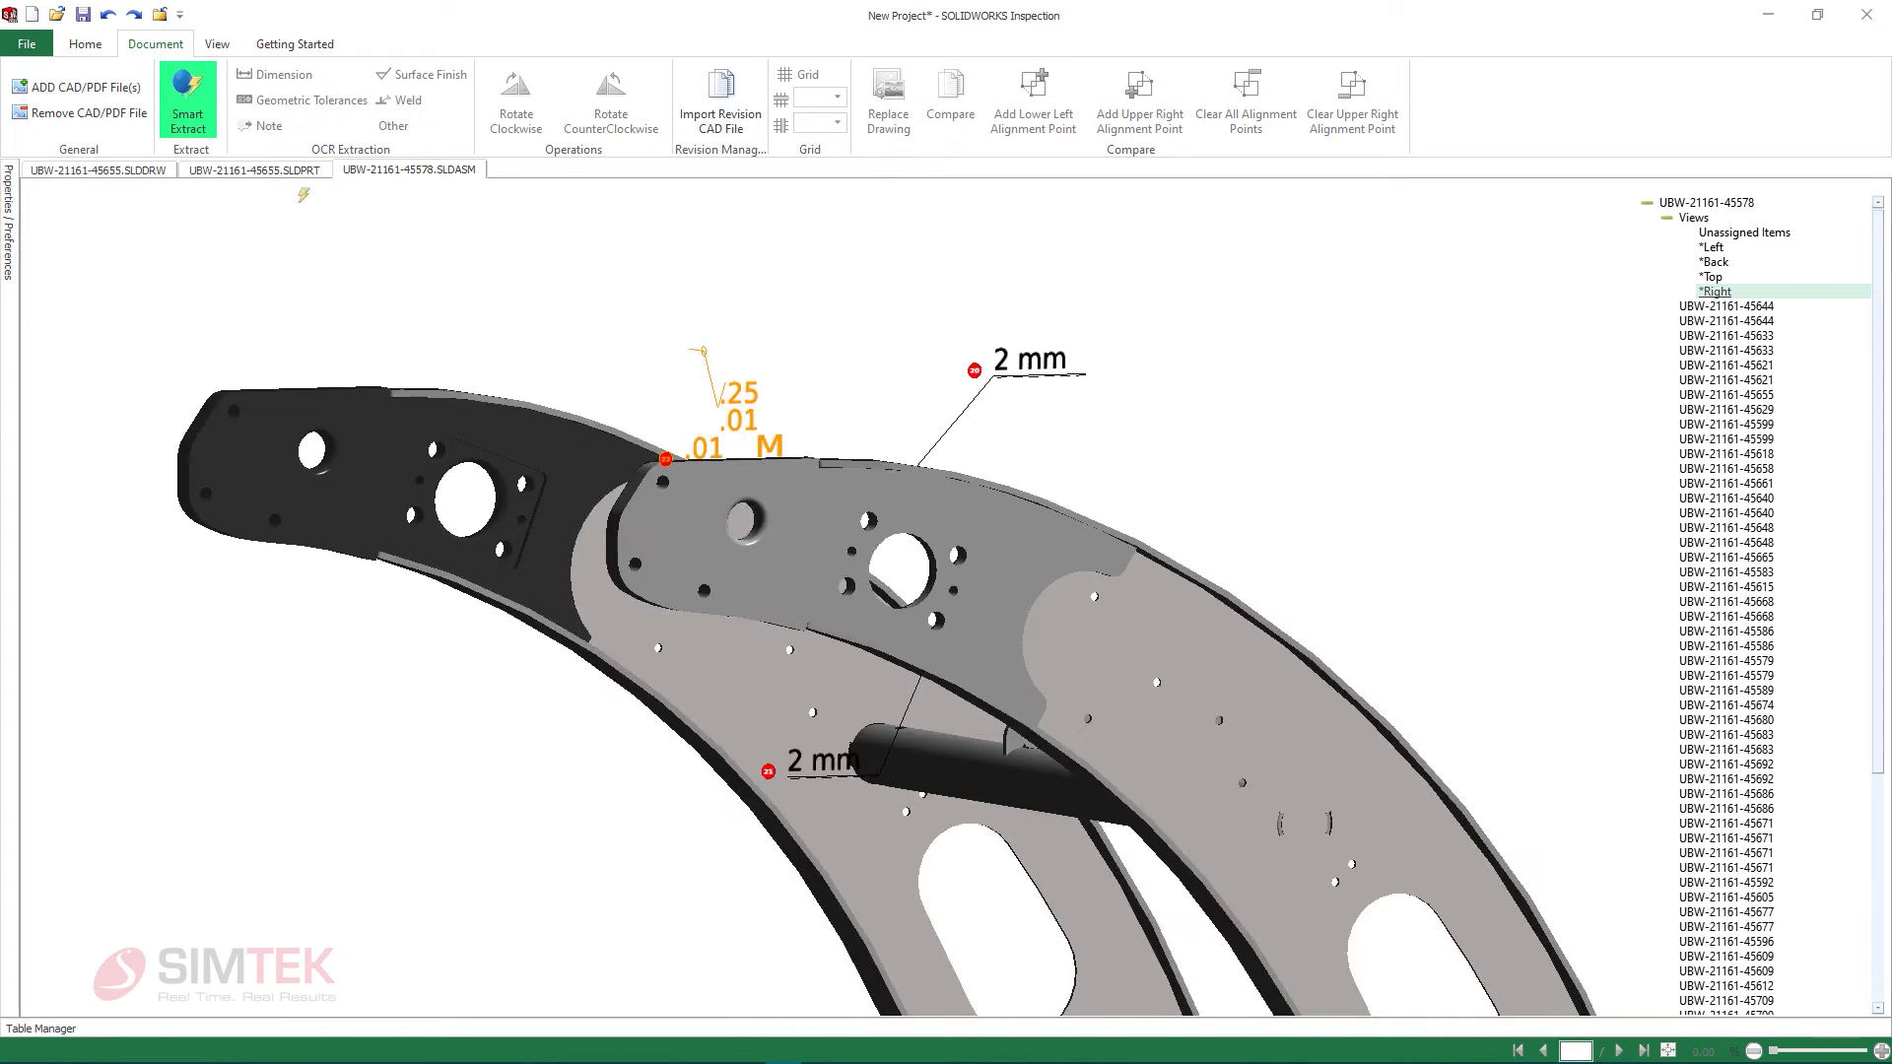
# Step: Bring up the File > Publish choices, including 3DPDF, 2DPDF and Excel
pyautogui.click(28, 44)
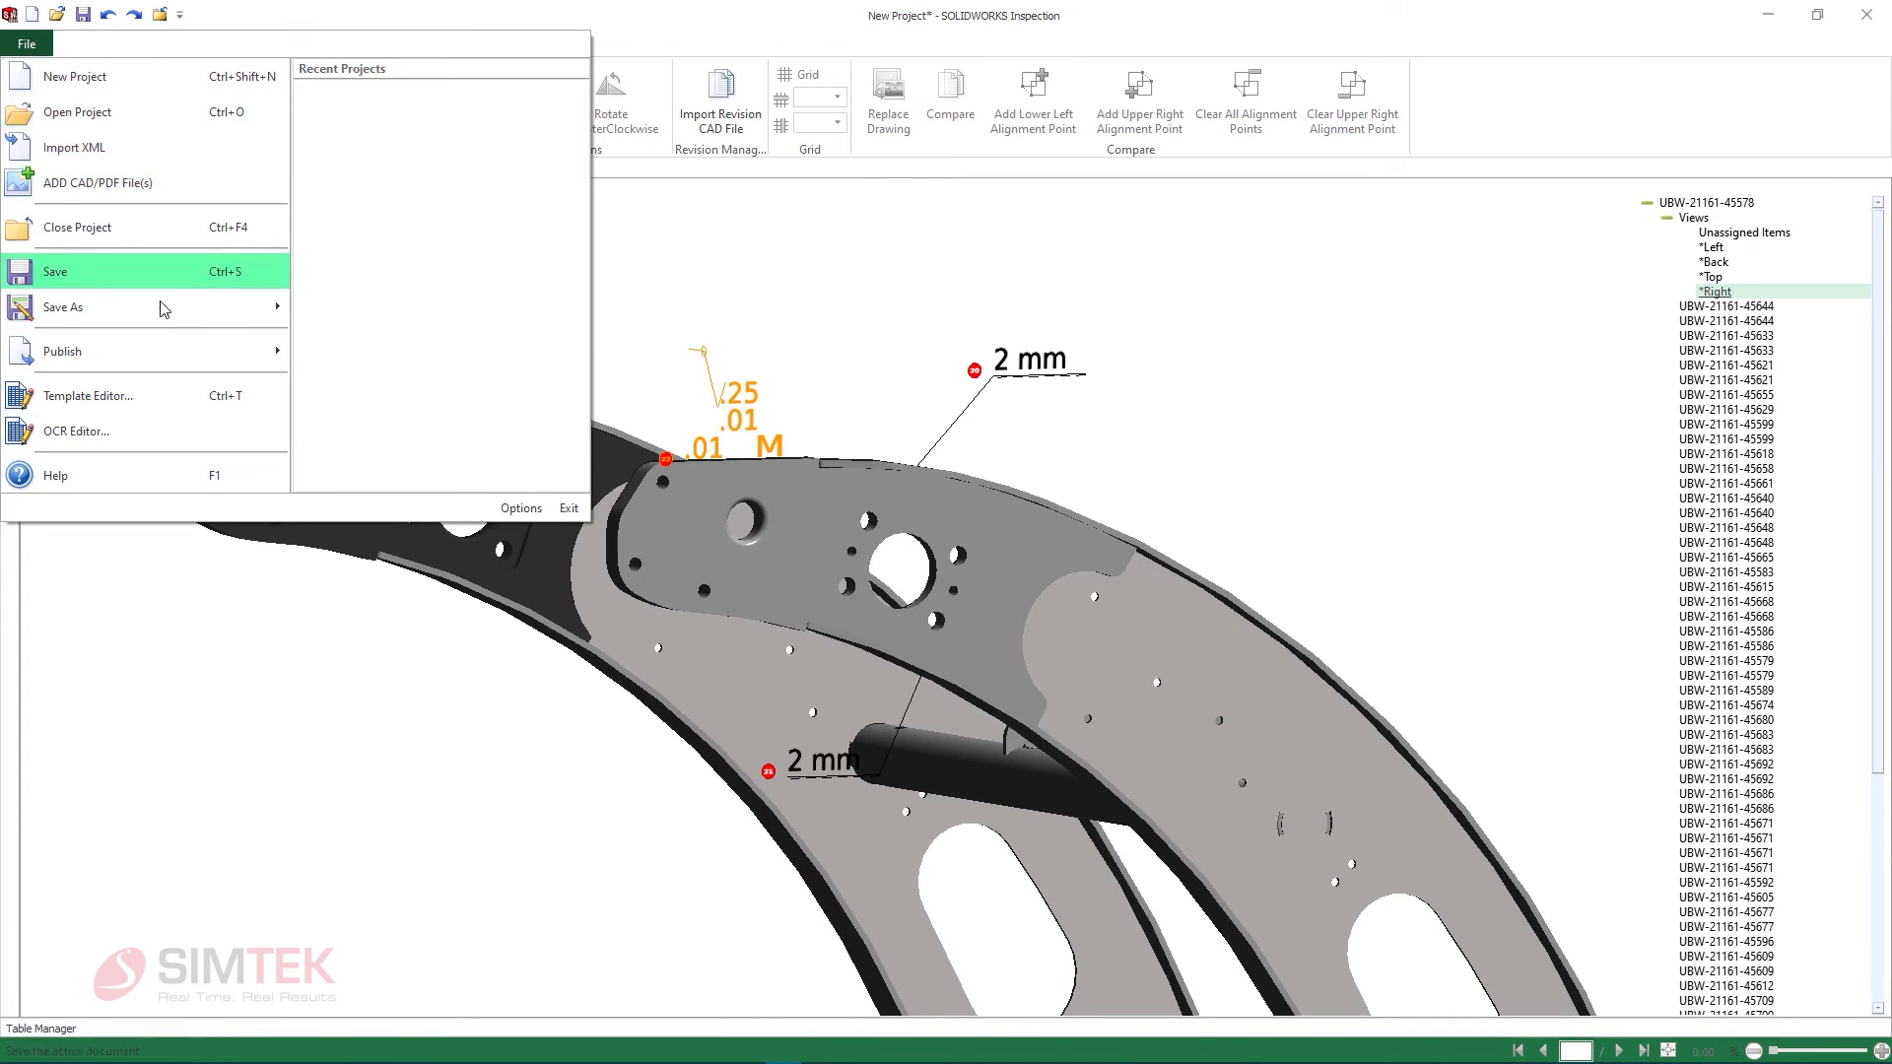
pyautogui.moveTo(190, 351)
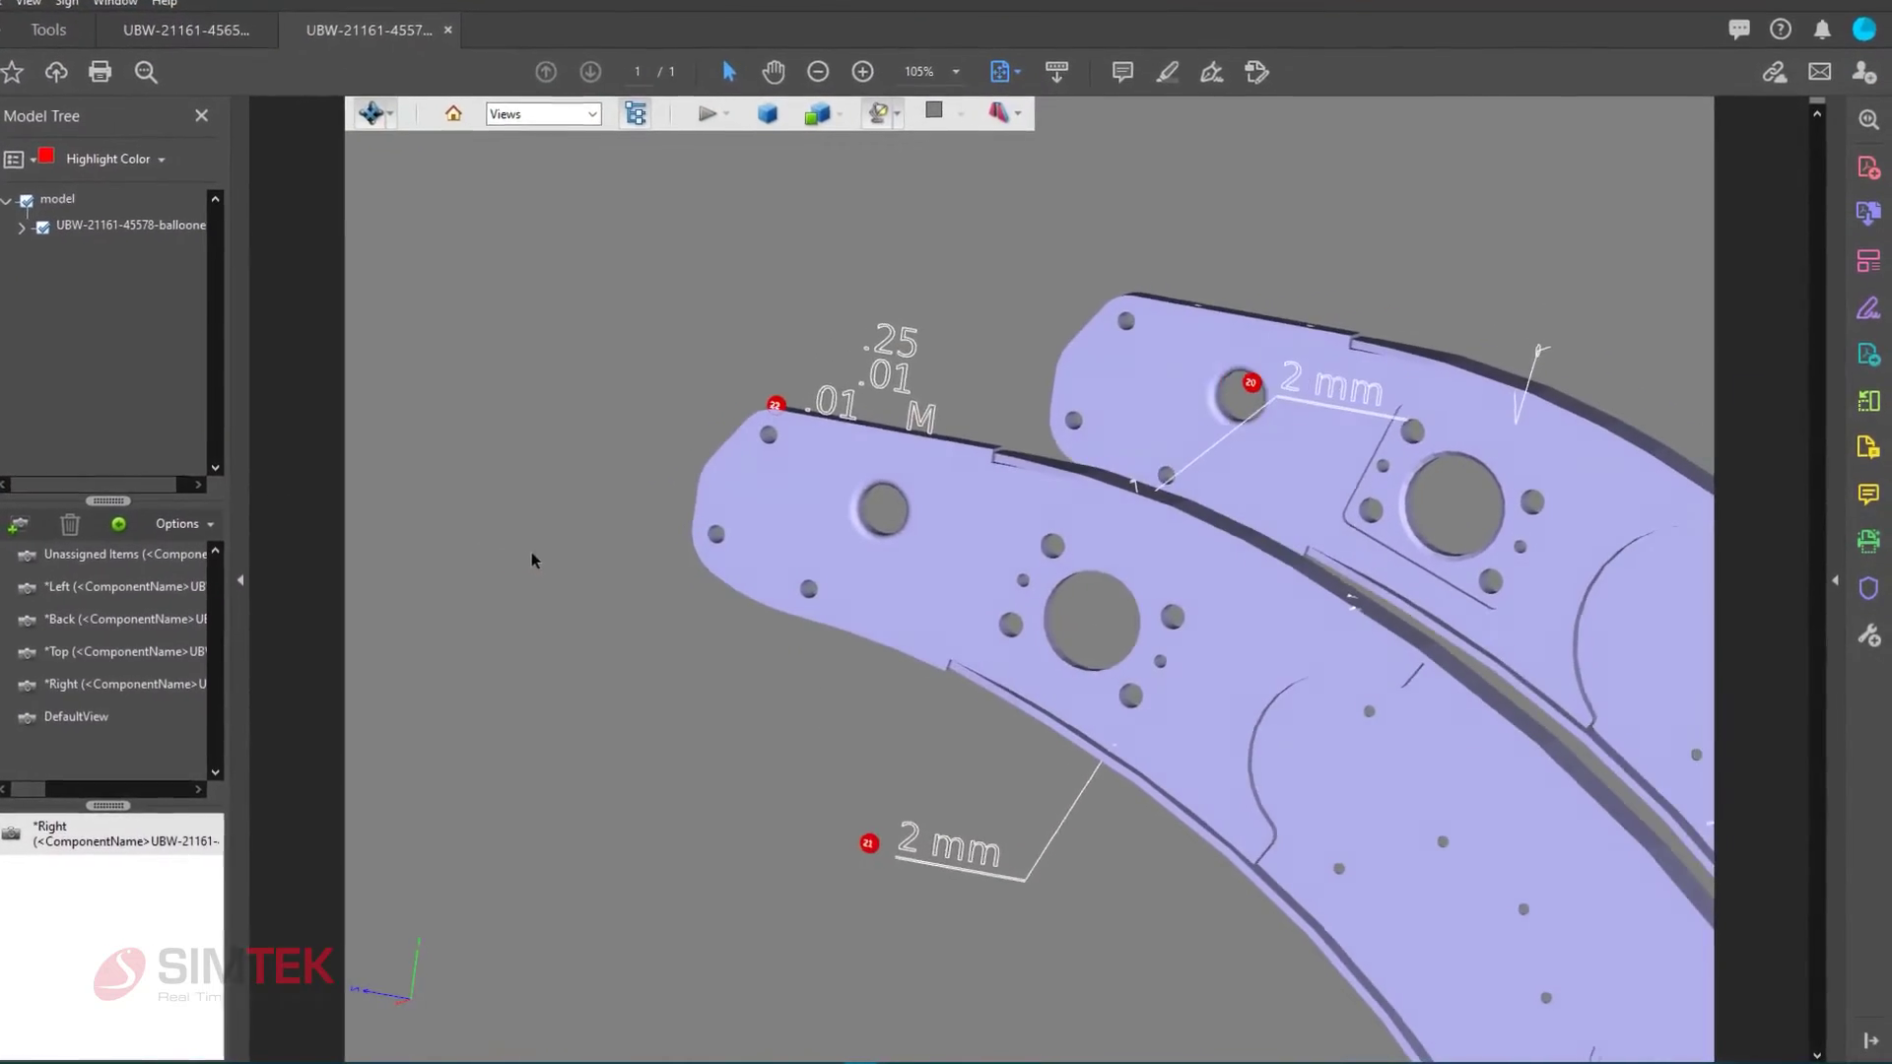
# Step: Rotate and pan the 3D part in the Acrobat PDF, then list SOLIDWORKS Add-Ins down to SOLIDWORKS Inspection
pyautogui.moveTo(530, 560); pyautogui.dragTo(489, 542)
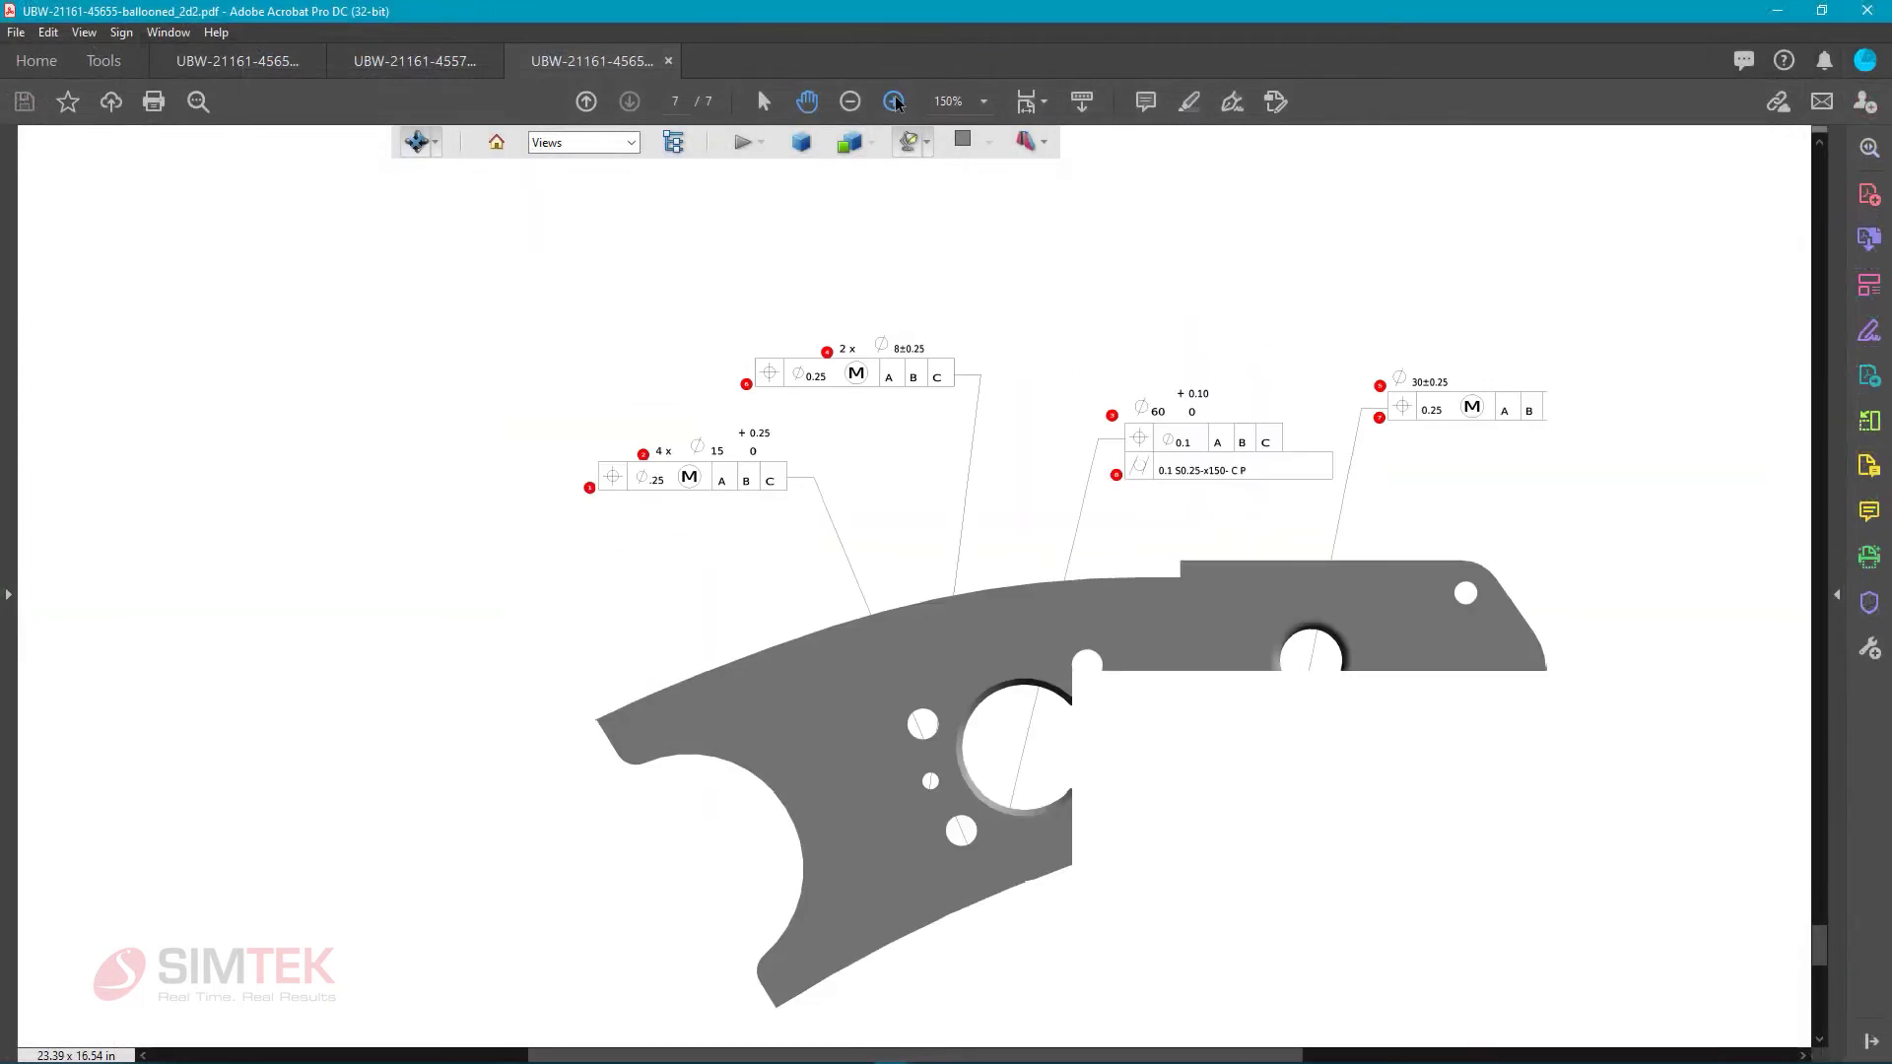
pyautogui.moveTo(587, 437); pyautogui.dragTo(496, 378)
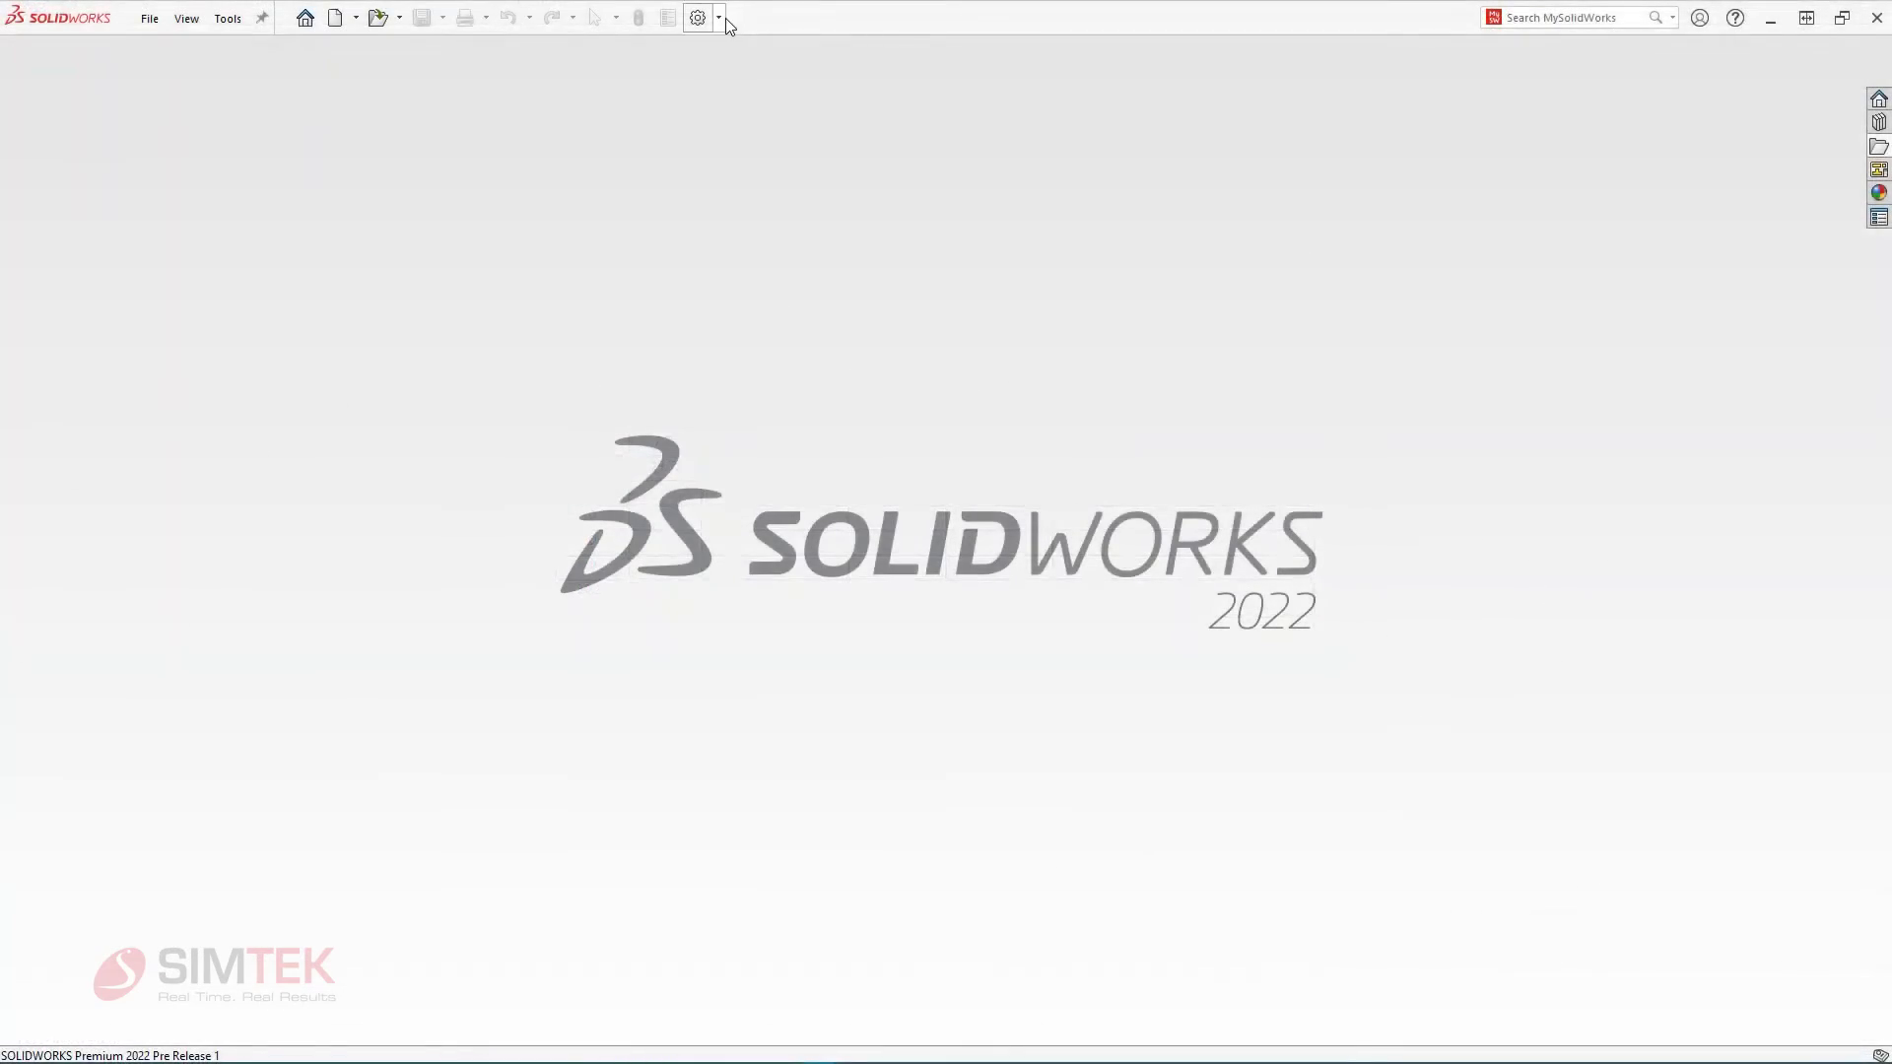
pyautogui.click(722, 18)
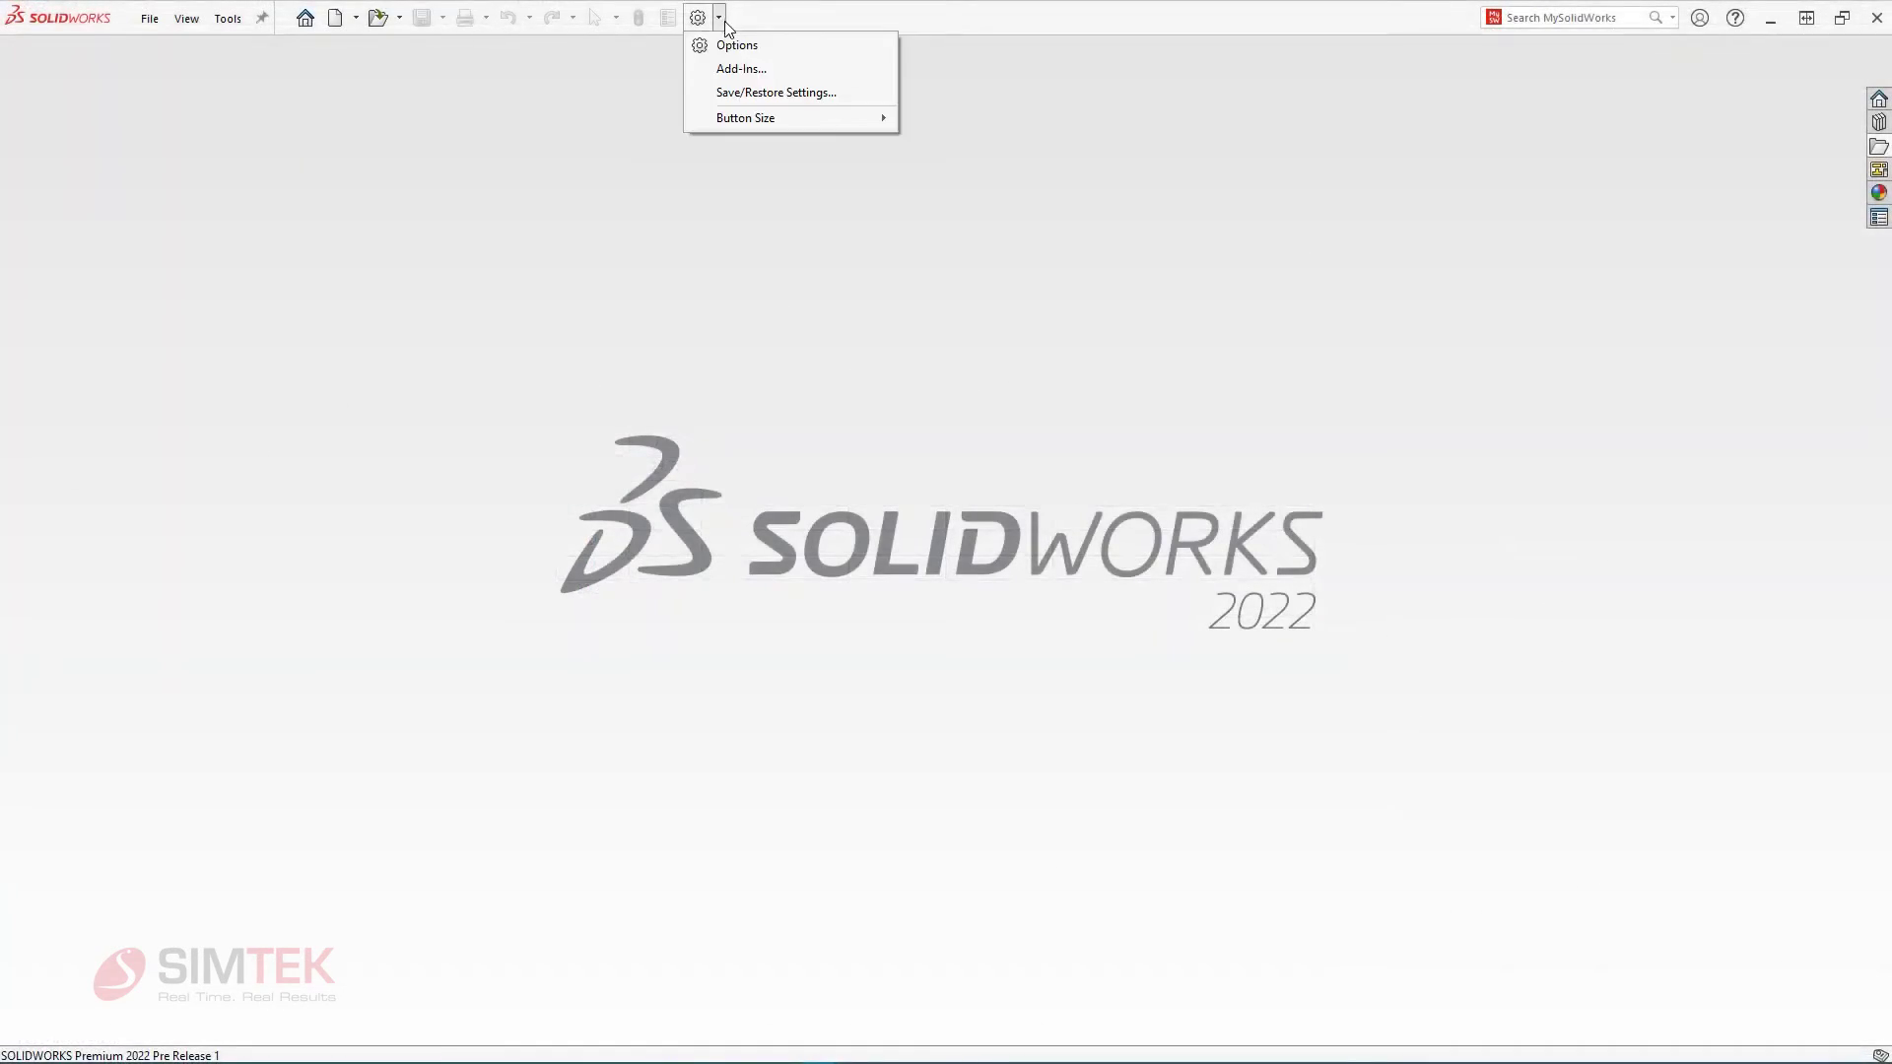
pyautogui.click(743, 62)
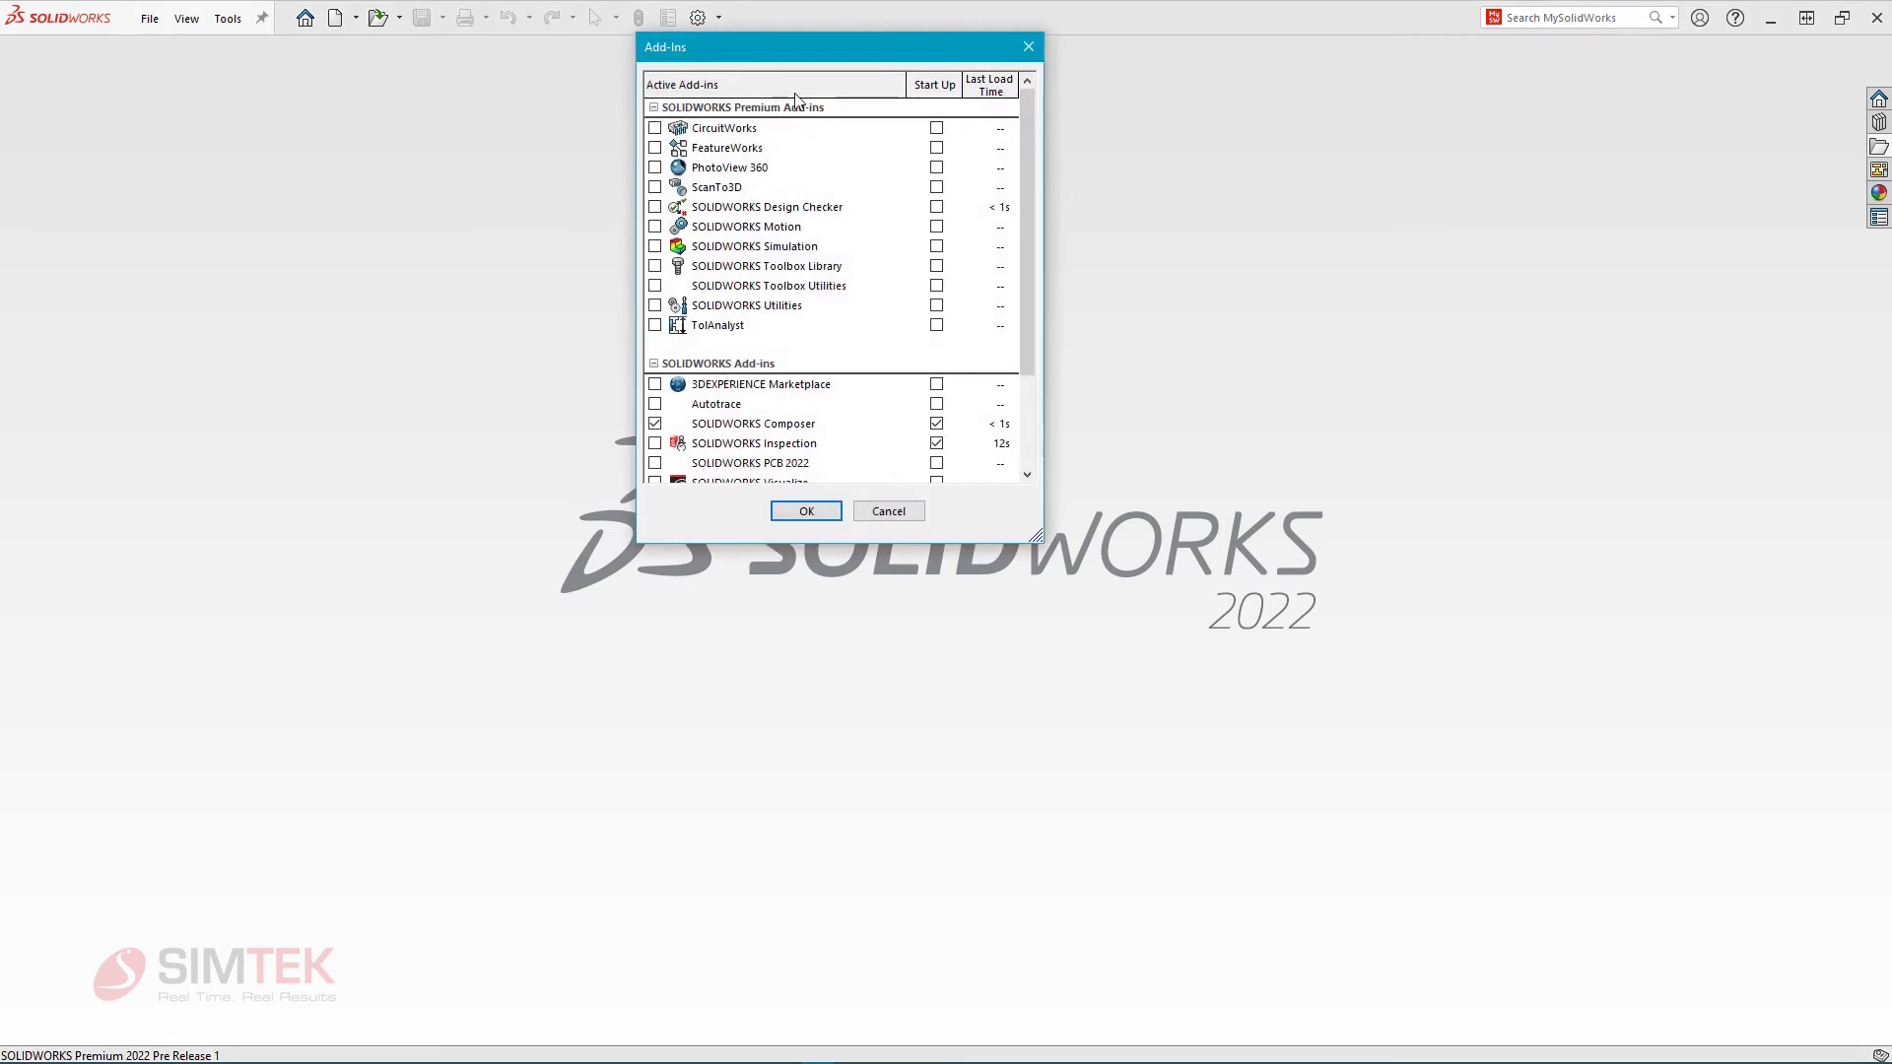
pyautogui.moveTo(1025, 146); pyautogui.dragTo(1018, 211)
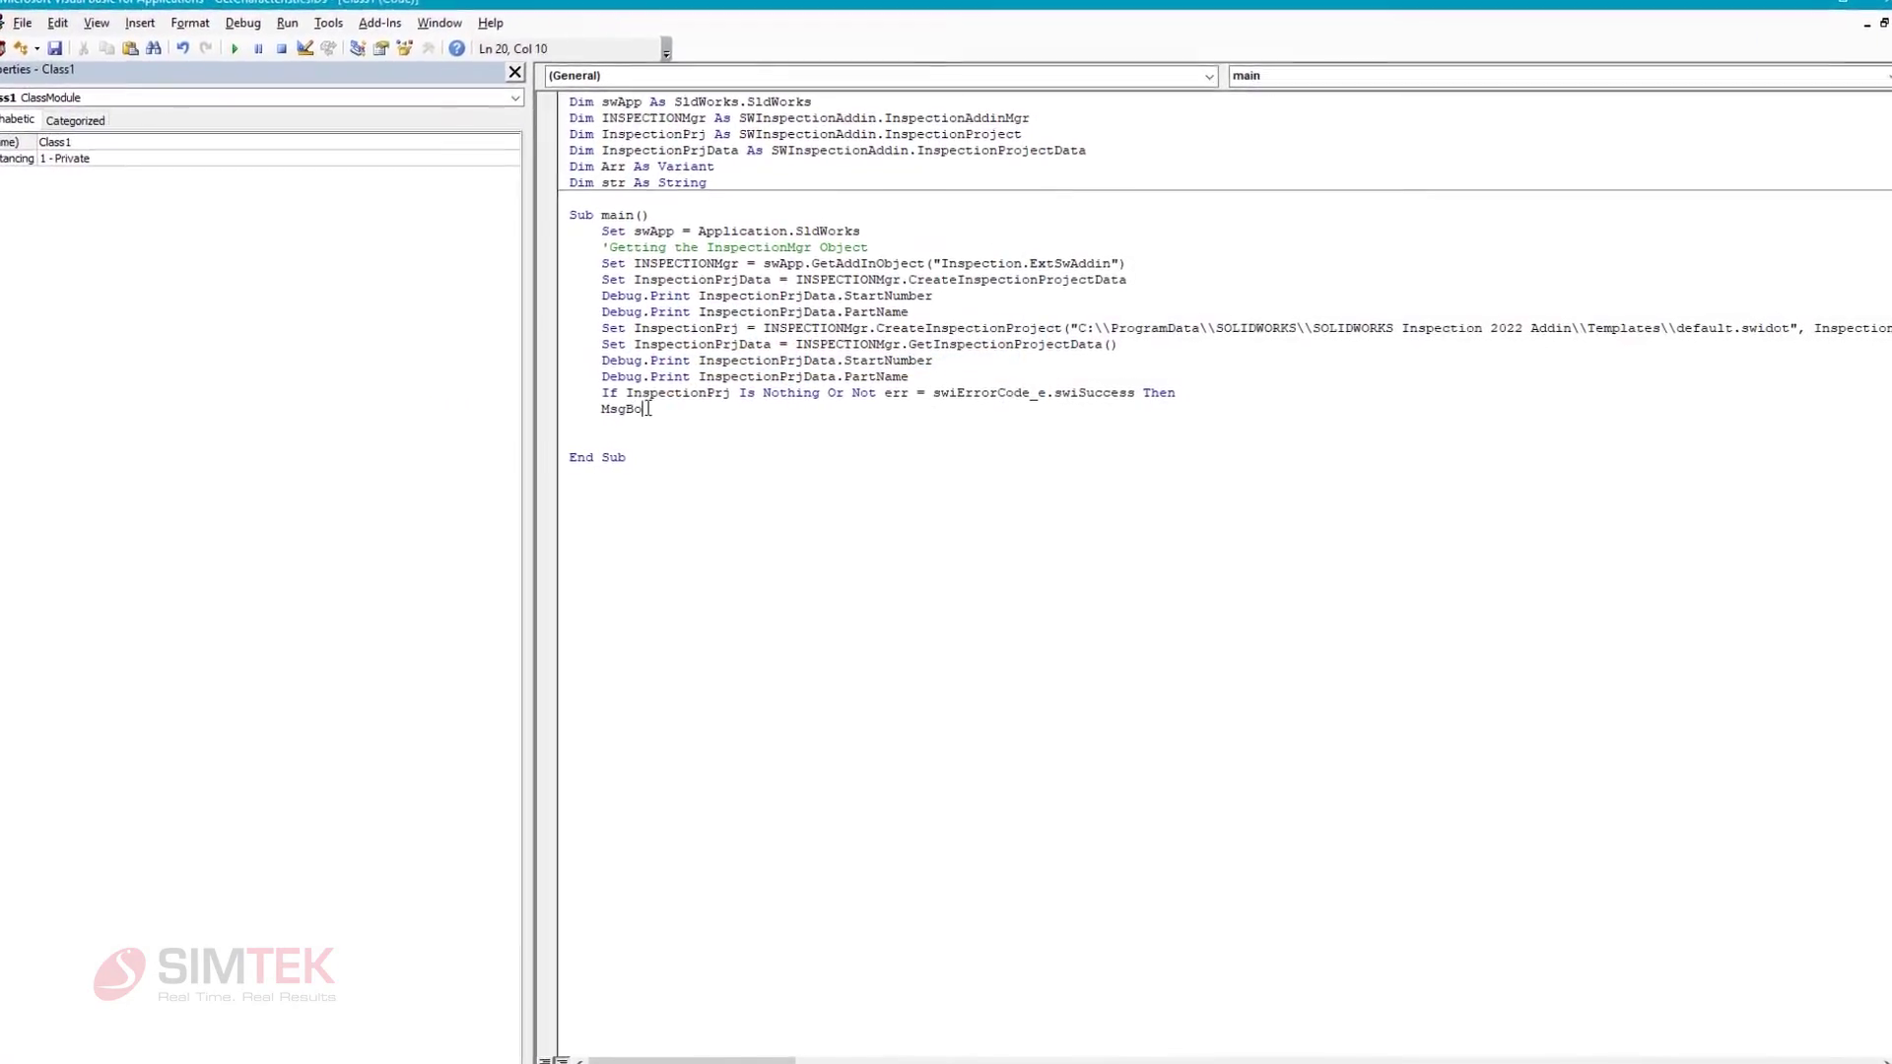
# Step: Complete the MsgBox call in the If block with the message "project not Created"
pyautogui.write('x ("project ')
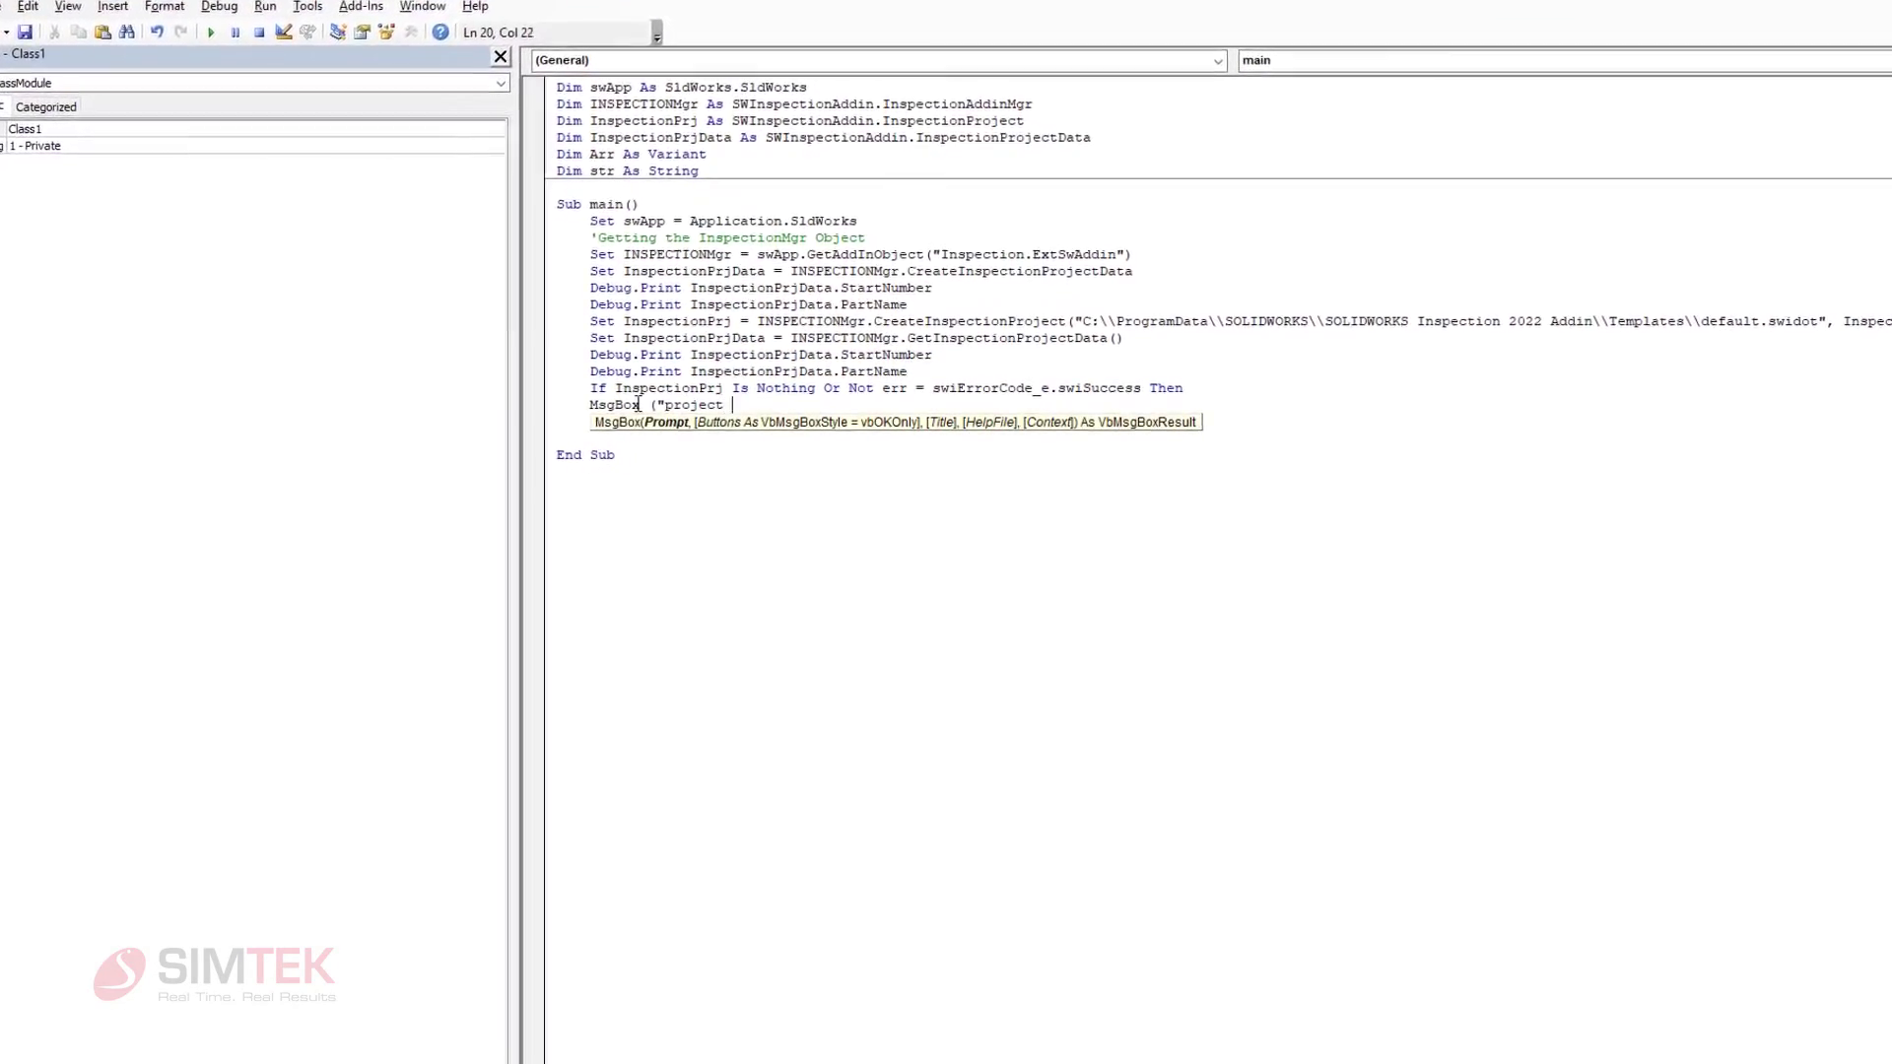
pyautogui.write('not')
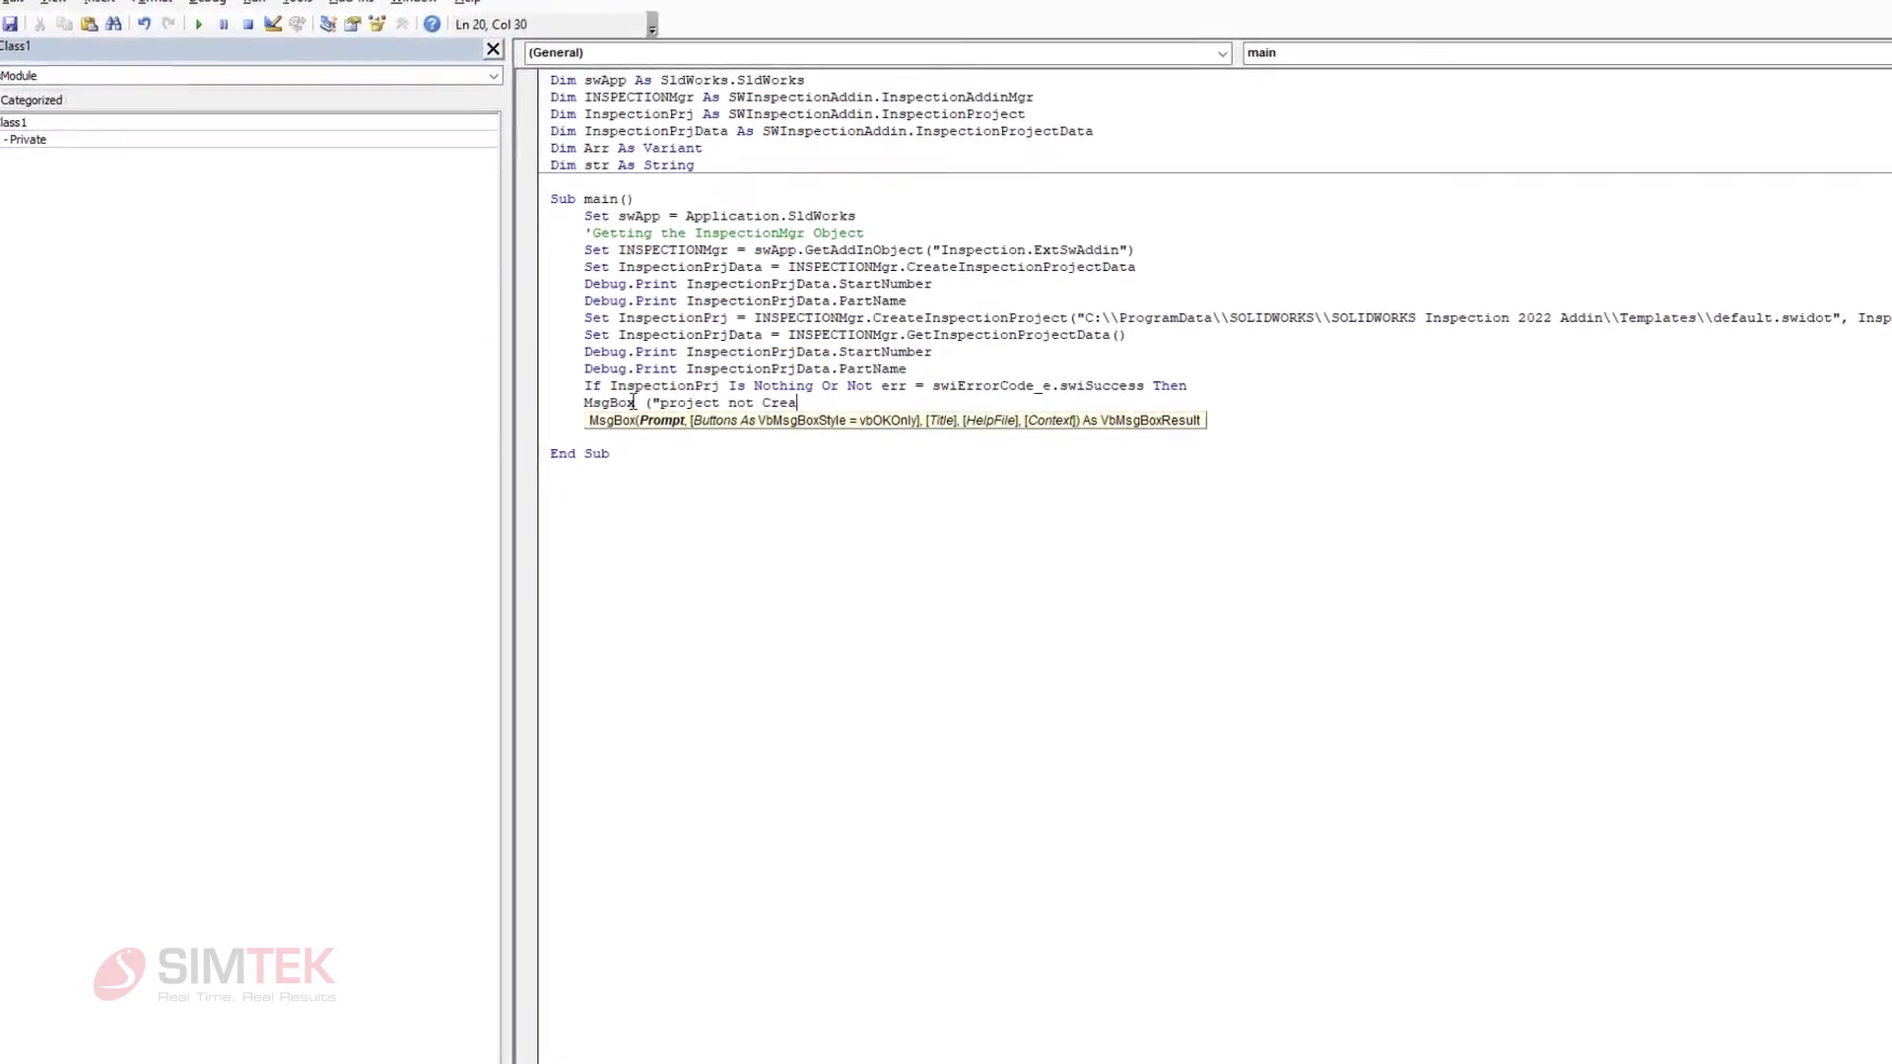
pyautogui.write('ted')
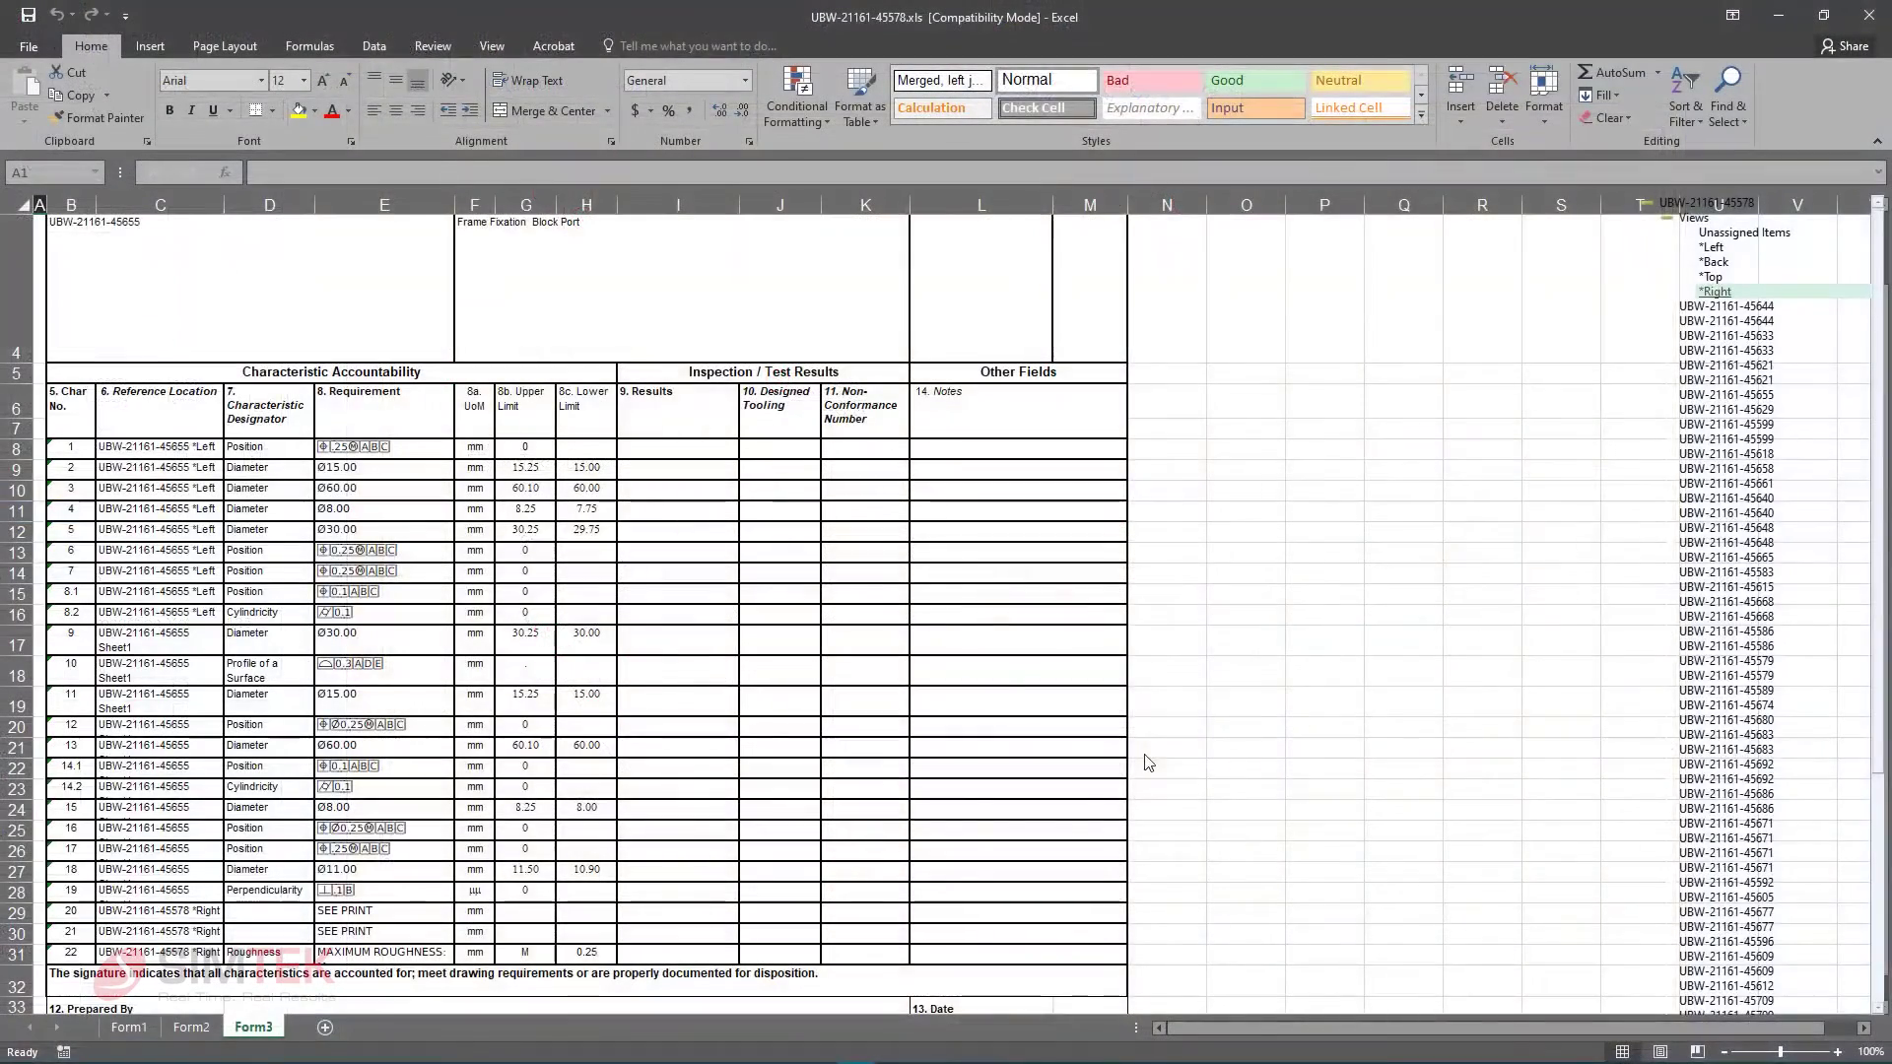
# Step: Scroll the Form3 sheet, then balloon the 4x Ø15.25 THRU, its position frame and Ø30±0.25, and orbit the part
pyautogui.scroll(-3, 513, 558)
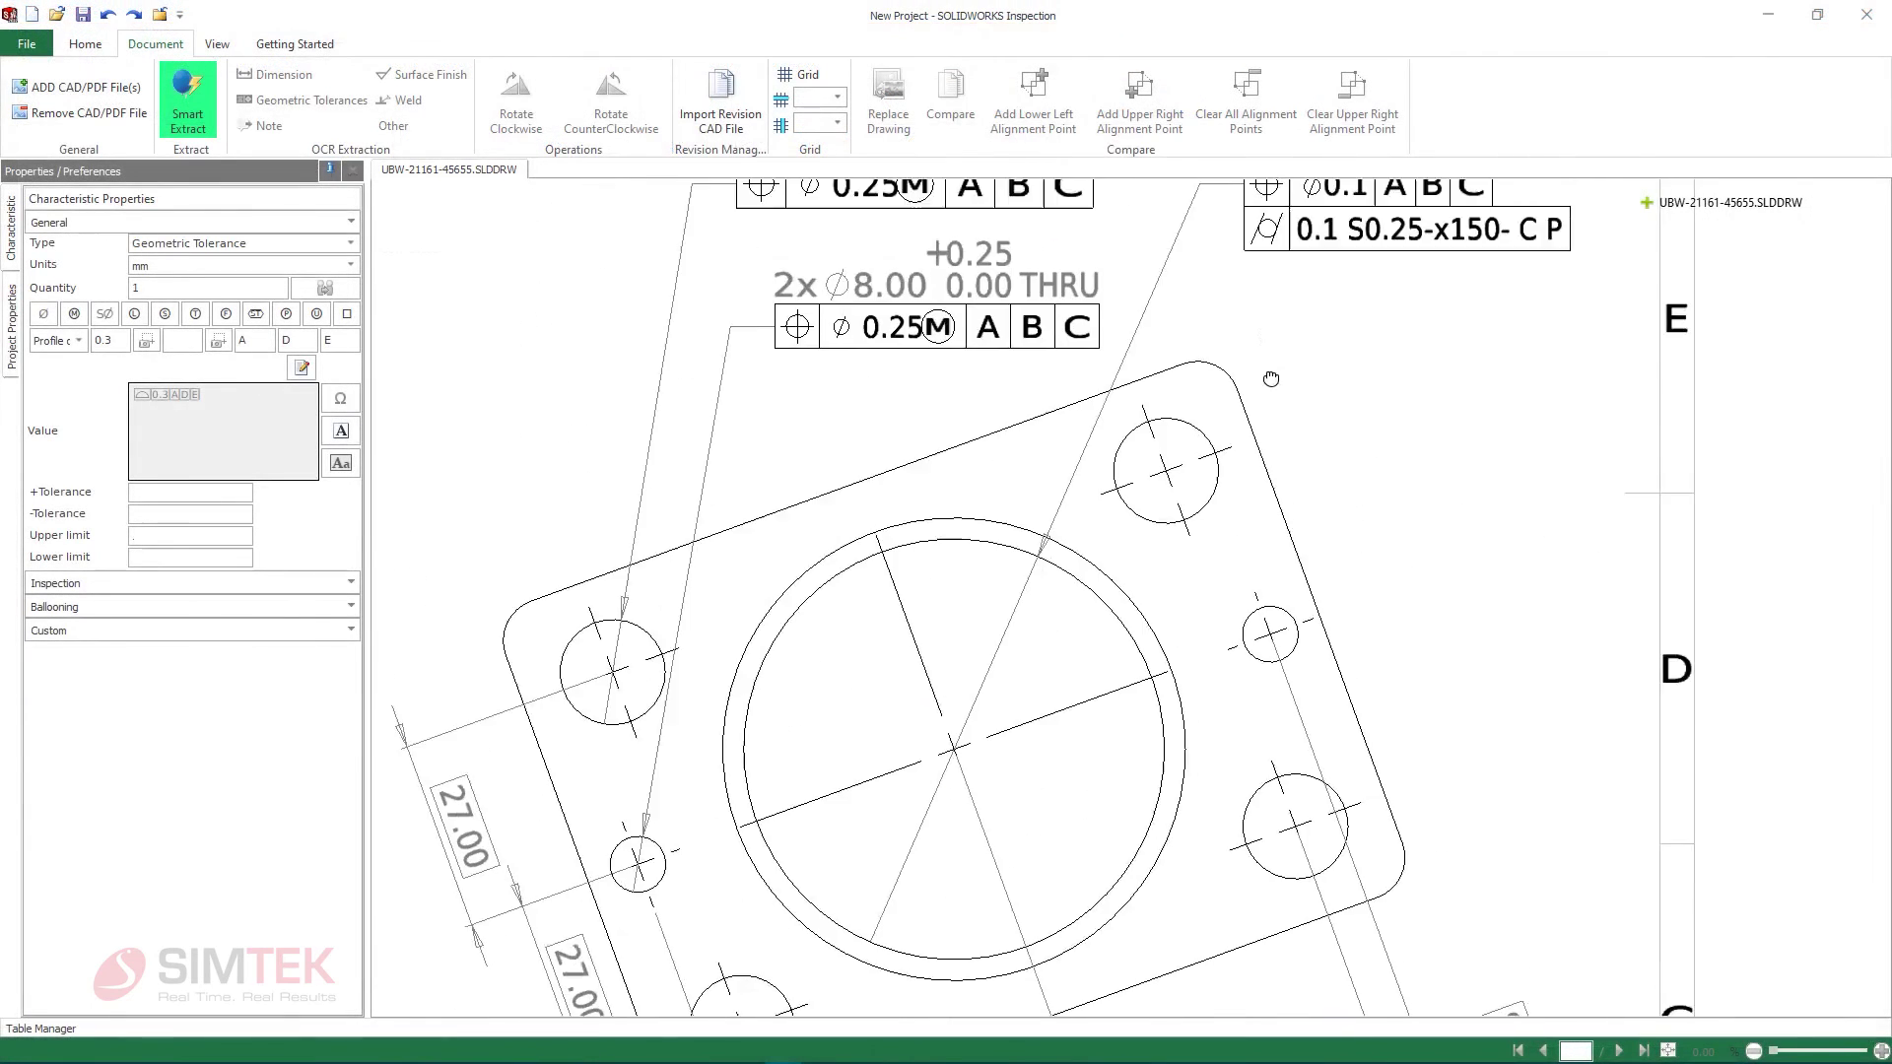
pyautogui.moveTo(1271, 378); pyautogui.dragTo(1271, 618, button='middle')
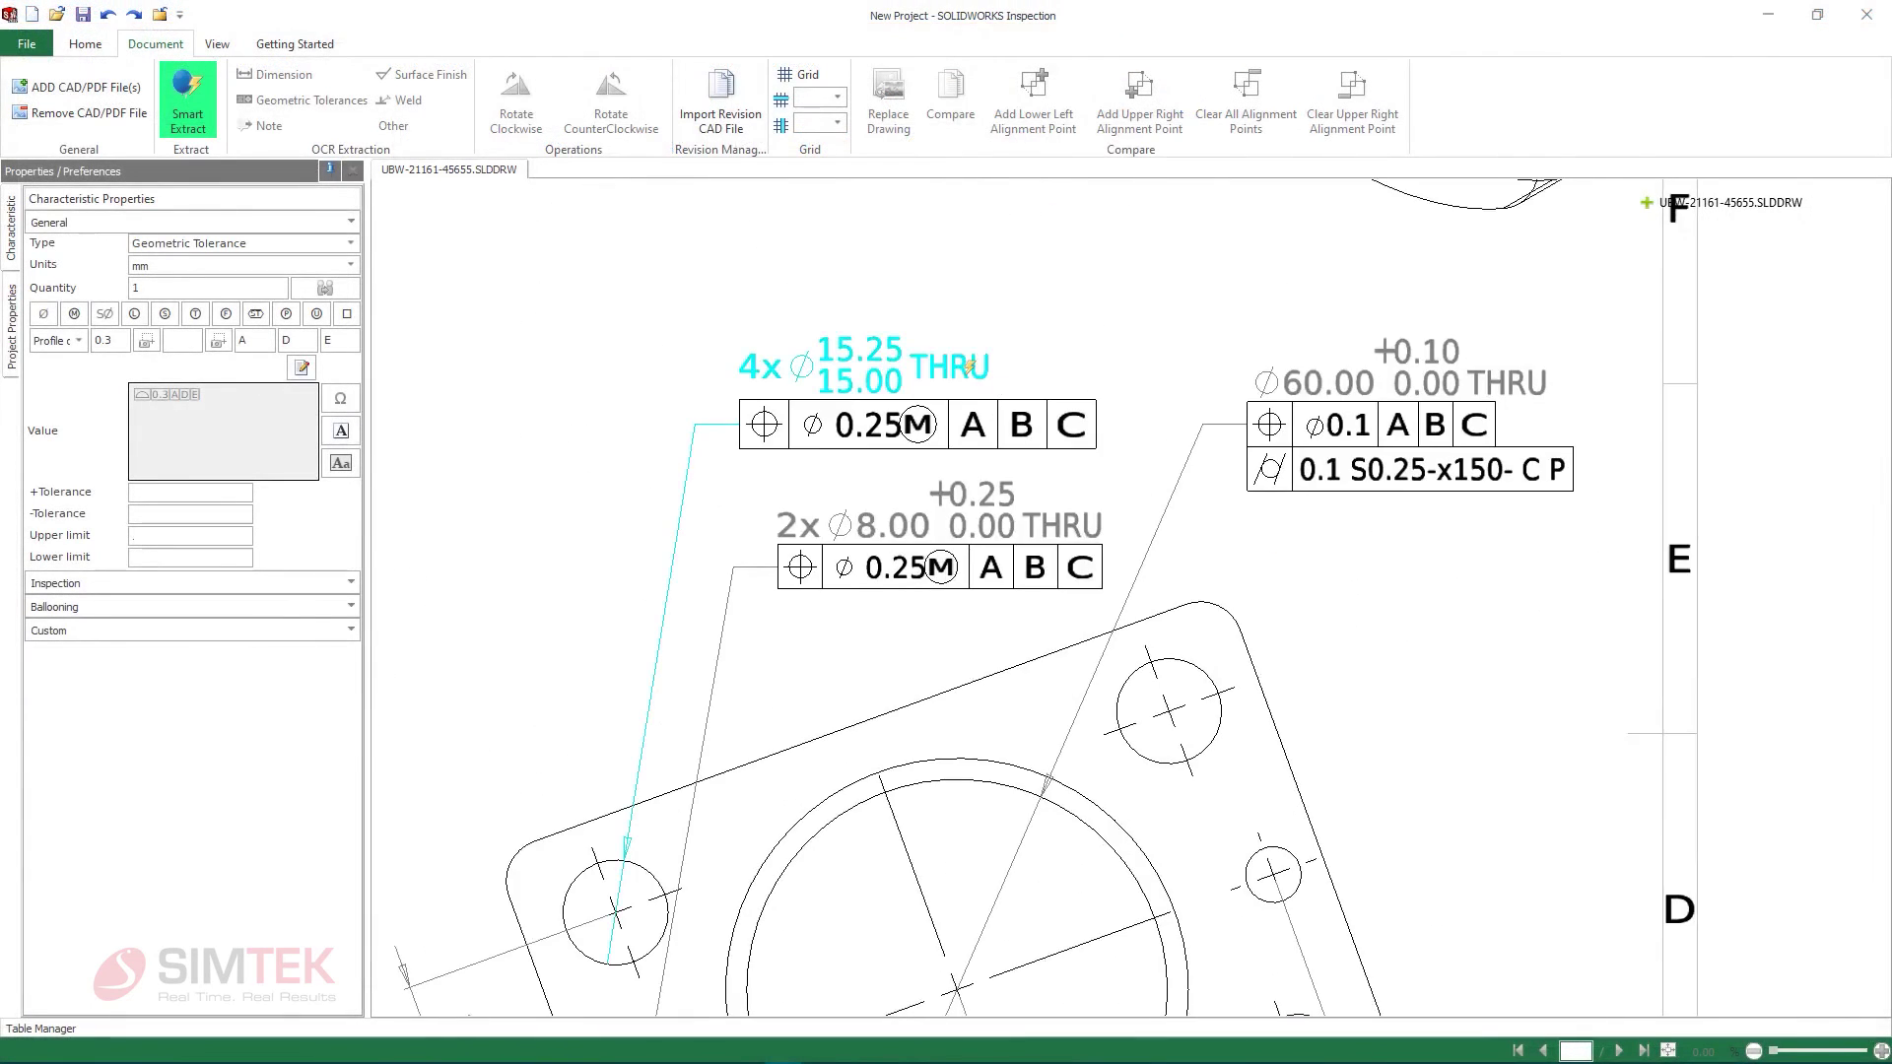
pyautogui.click(971, 367)
pyautogui.click(953, 399)
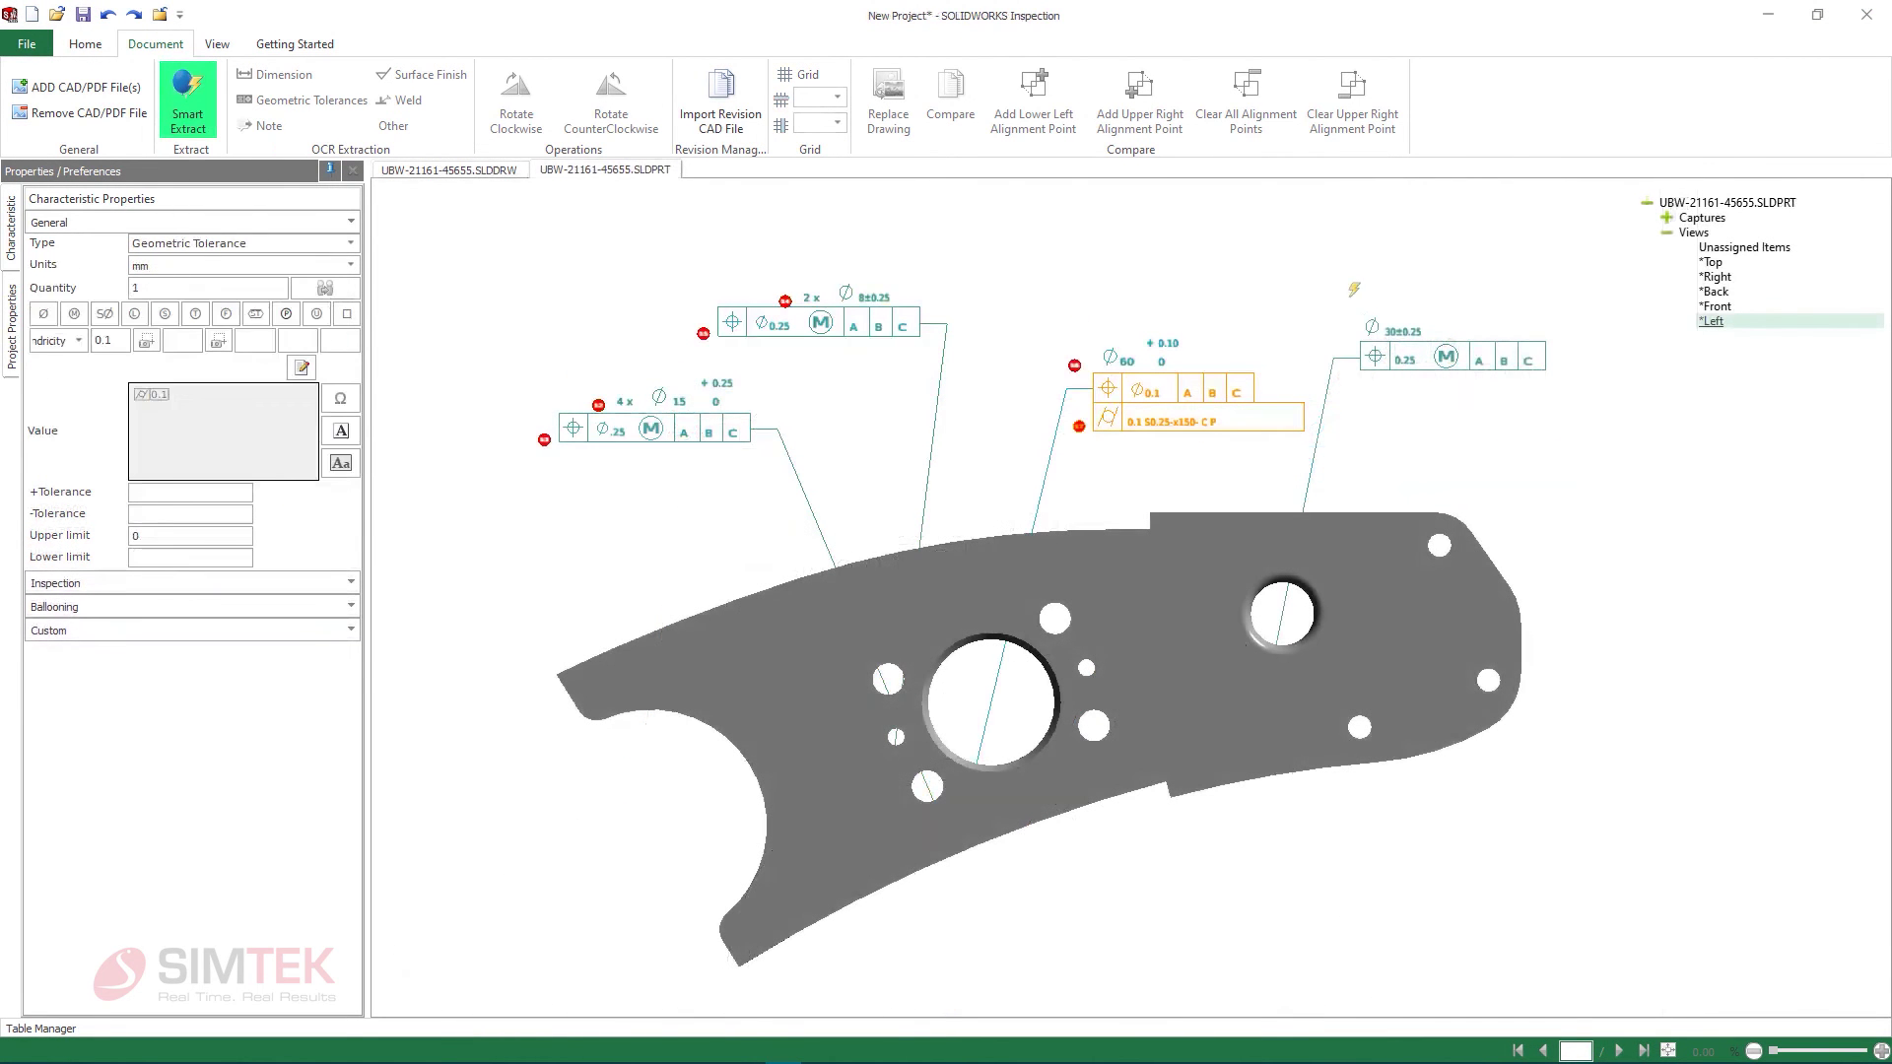
pyautogui.click(1398, 331)
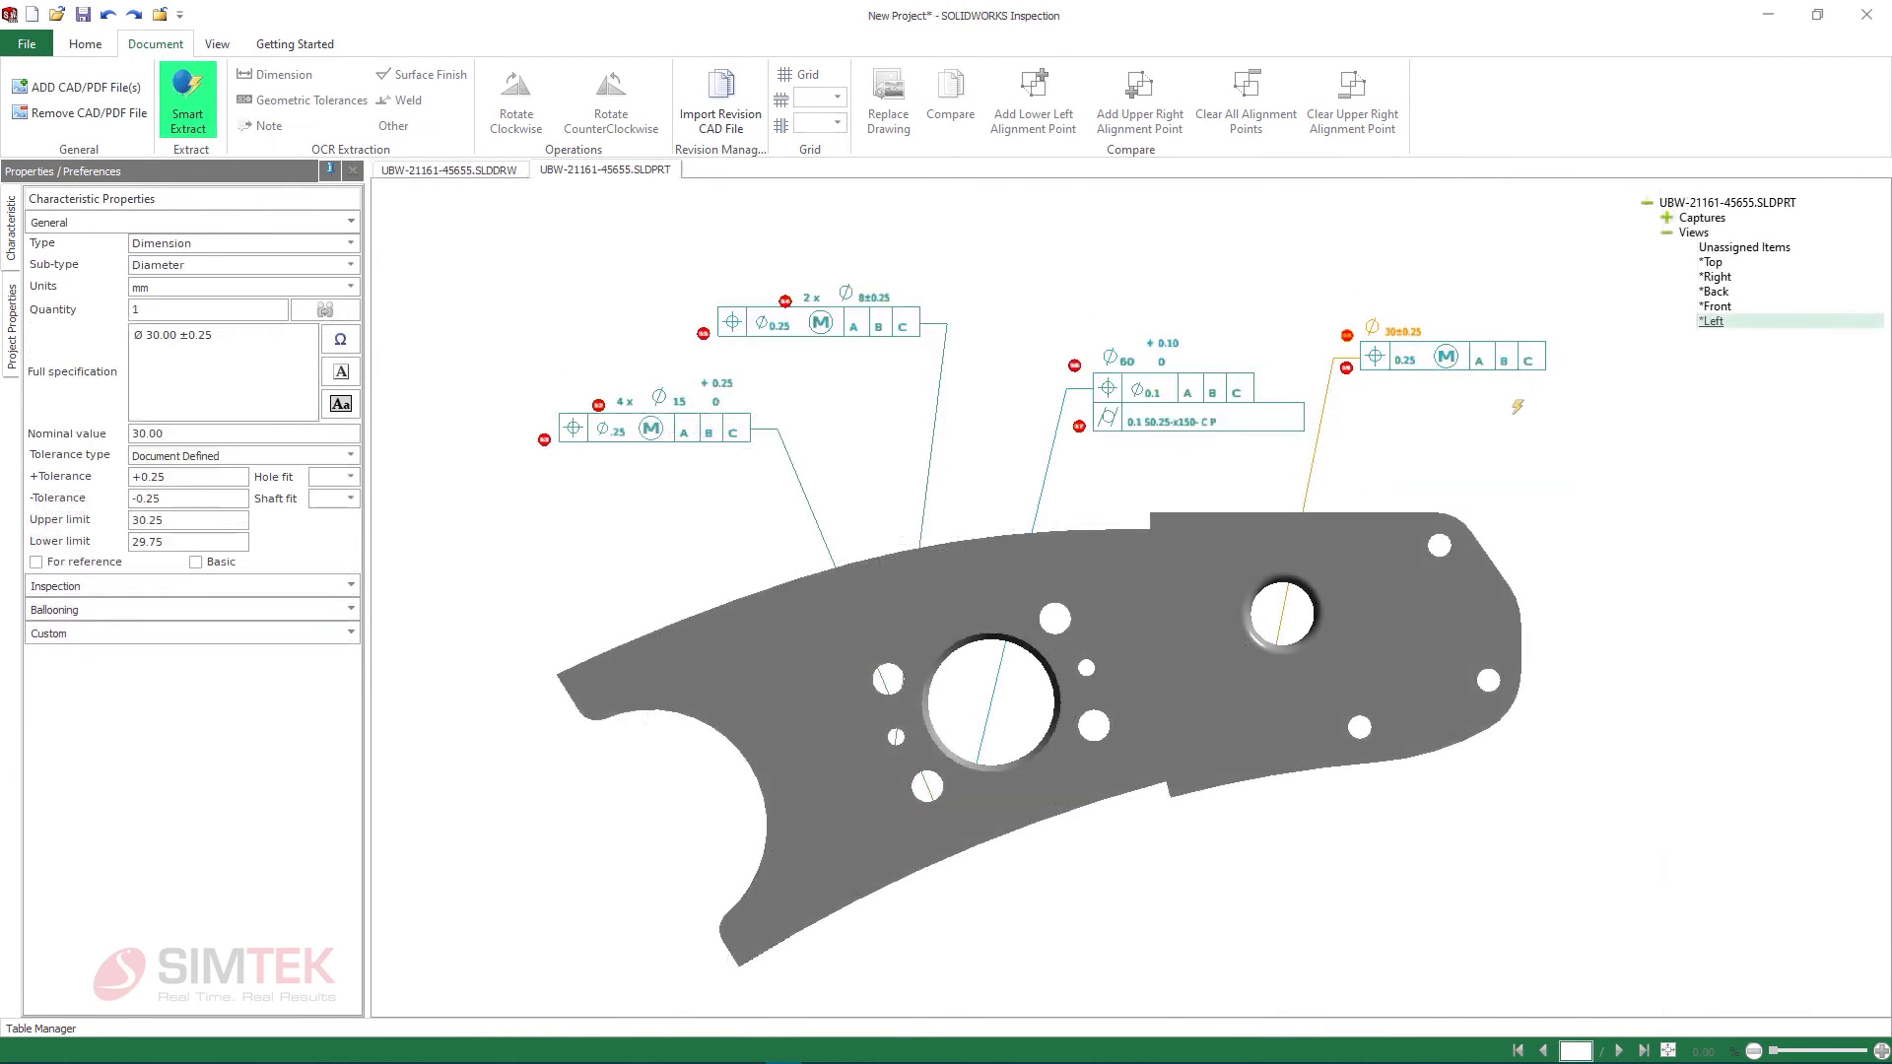
pyautogui.moveTo(1517, 406); pyautogui.dragTo(931, 471, button='middle')
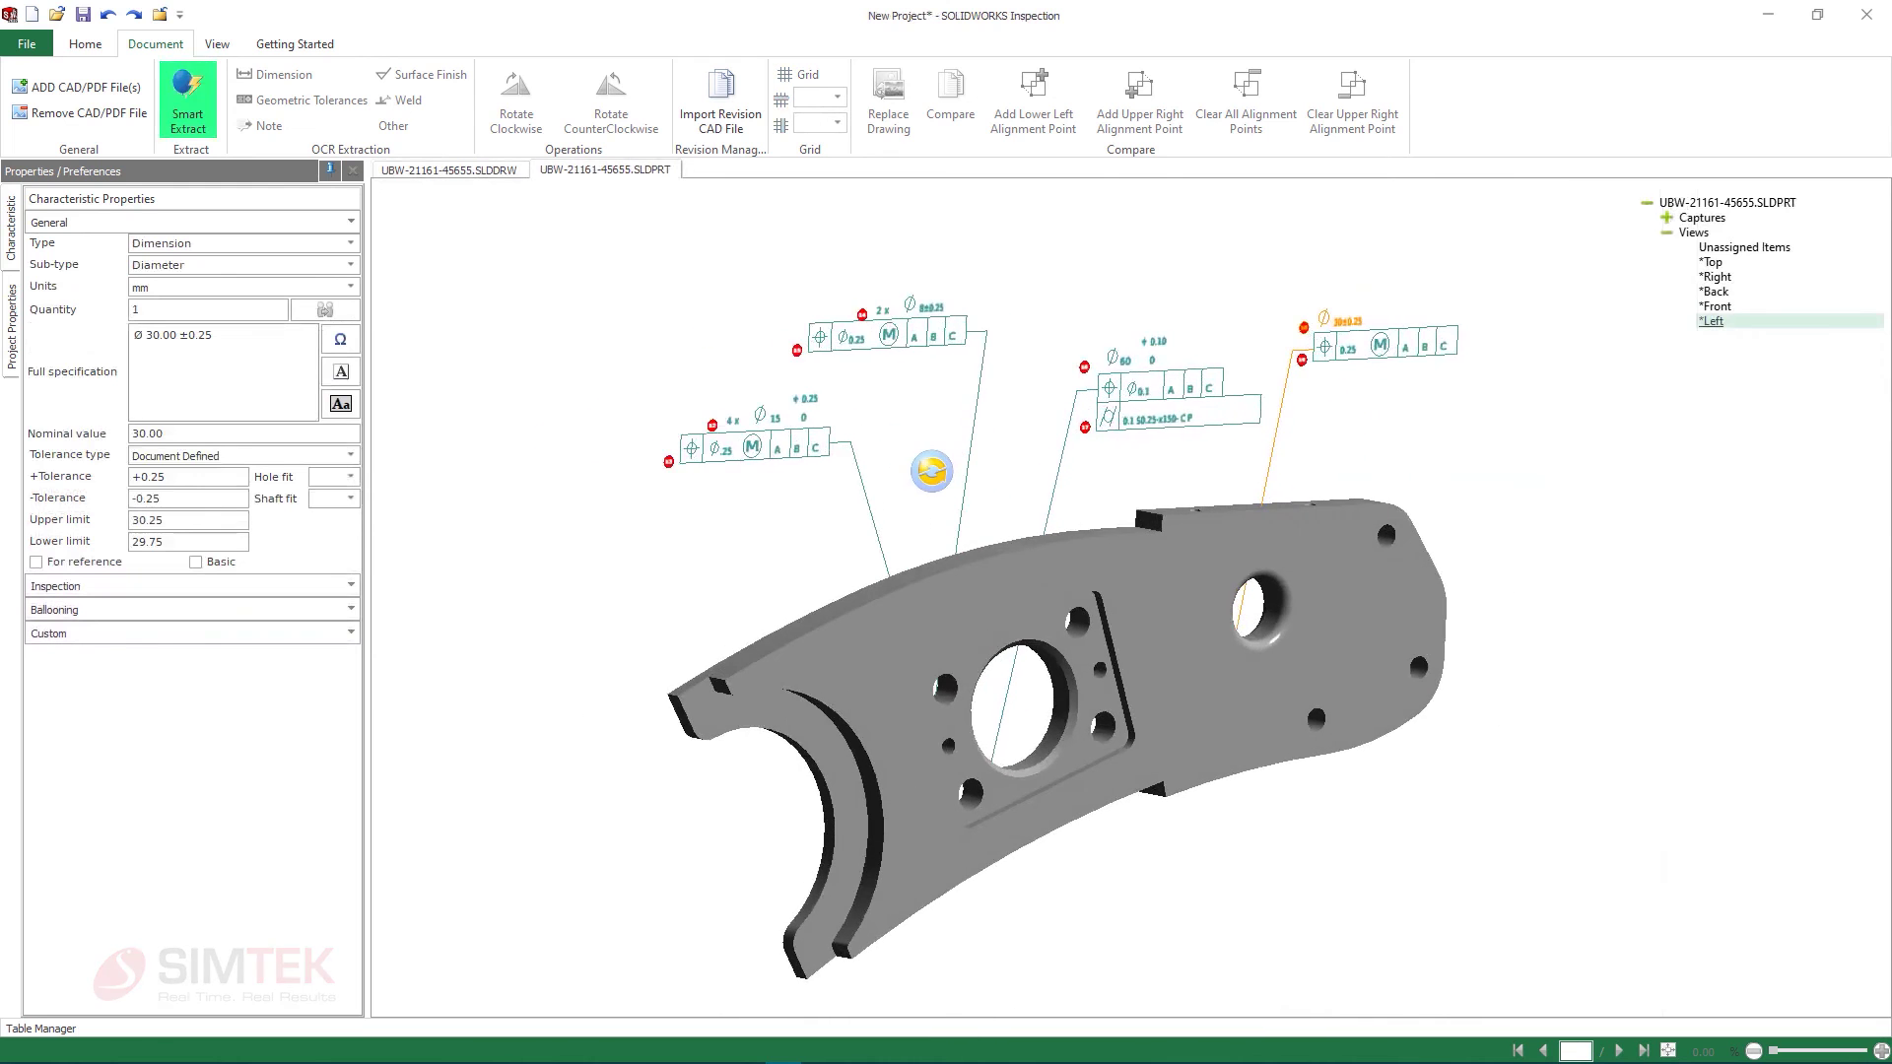